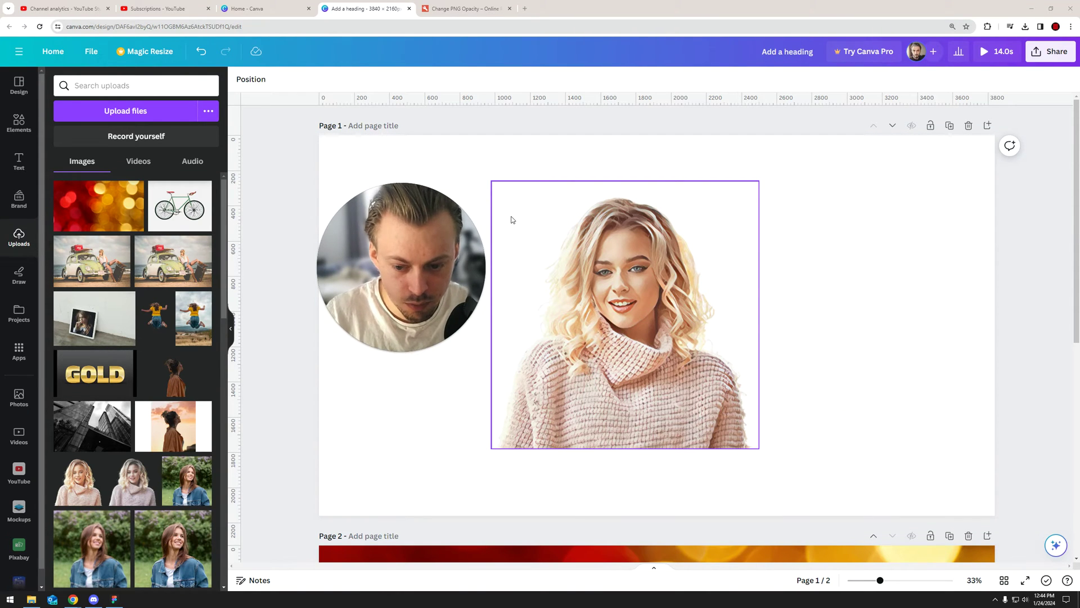
- Drag the pink-sweater woman illustration further left on Page 1, then deselect it
drag(408, 244, 871, 238)
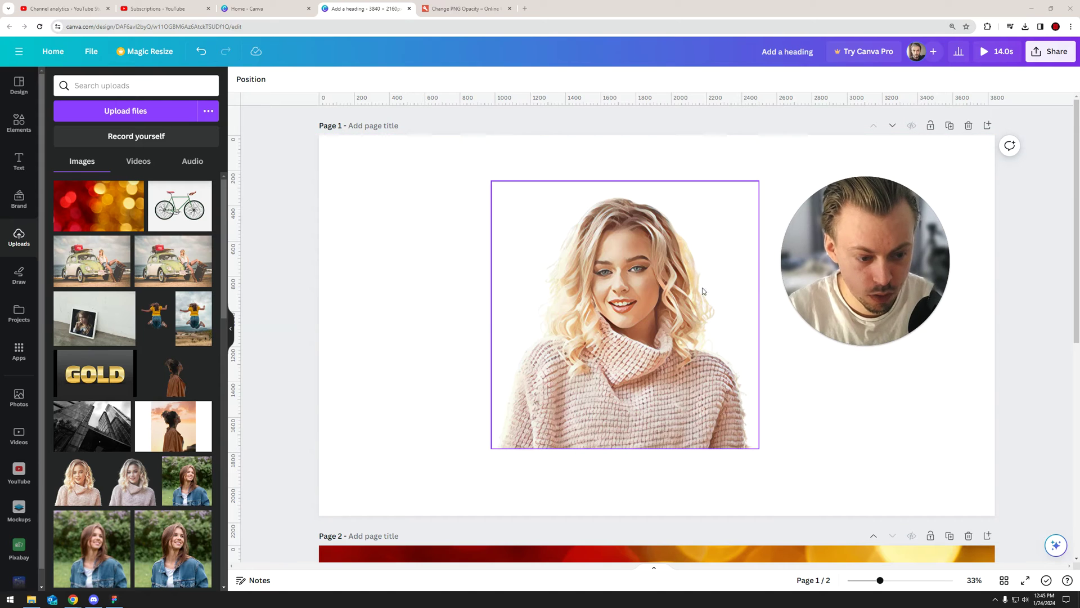
drag(615, 282, 485, 272)
click(375, 248)
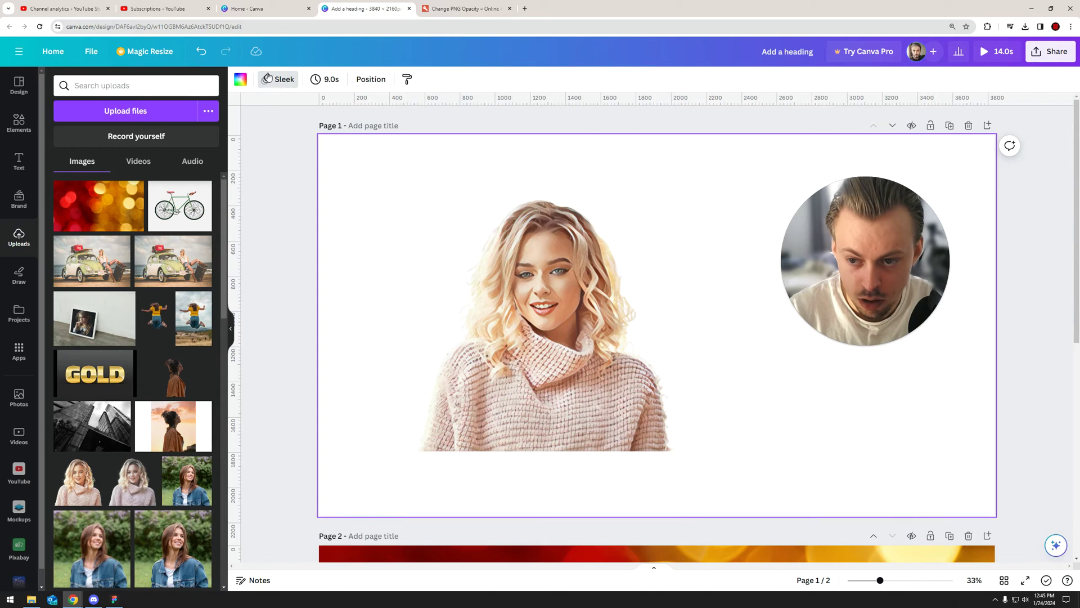
- Set the Page 1 background to a dark red Photo colour
click(241, 80)
click(143, 319)
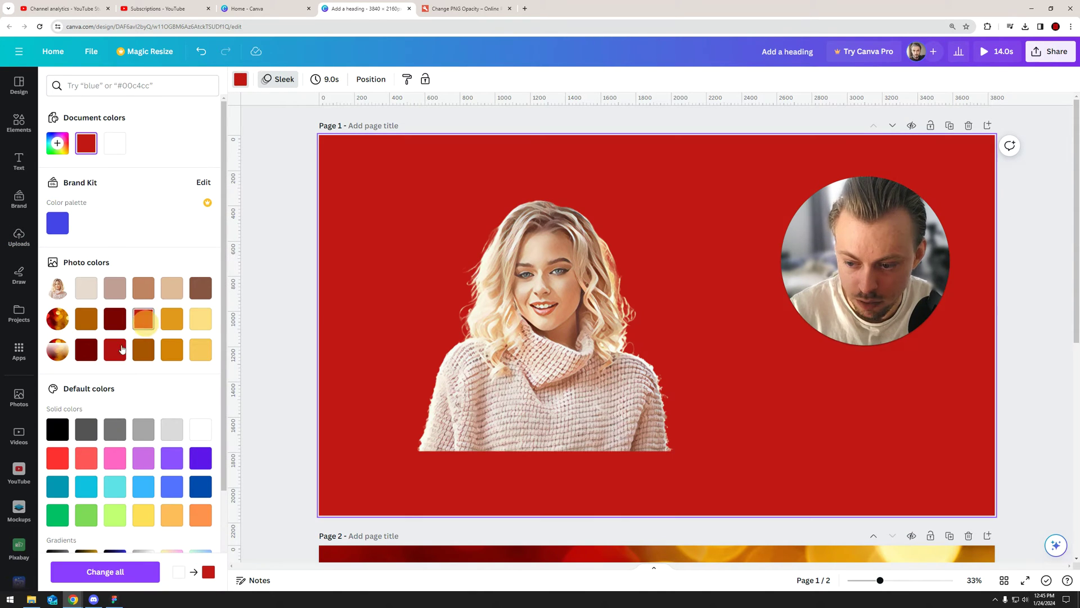
click(113, 353)
click(259, 315)
- Enlarge the woman illustration slightly and reposition it on the left half of the page
drag(514, 347, 514, 338)
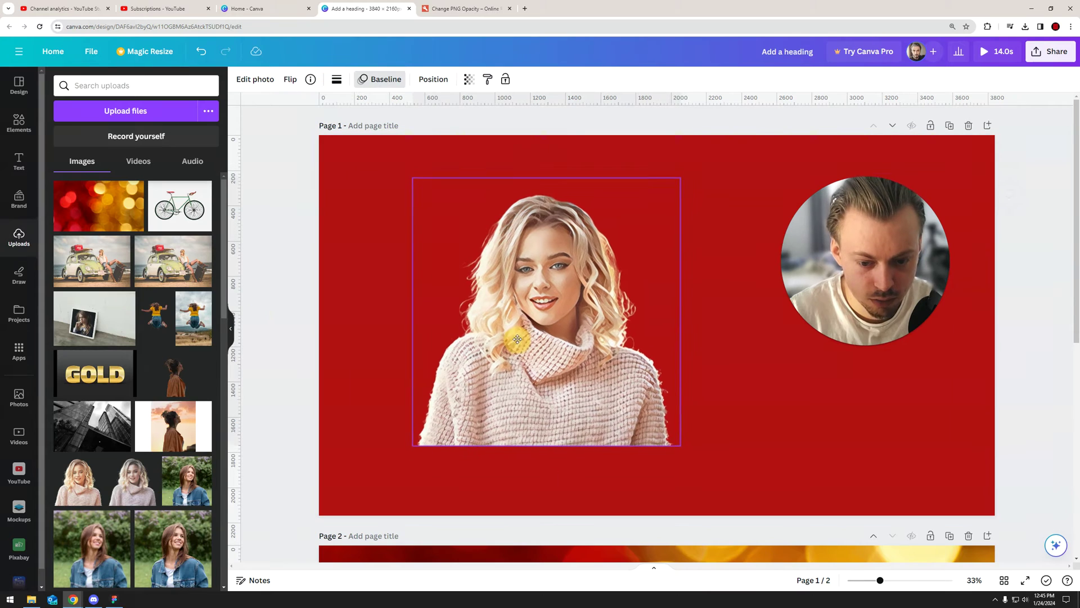
drag(409, 442, 450, 405)
drag(534, 303, 497, 312)
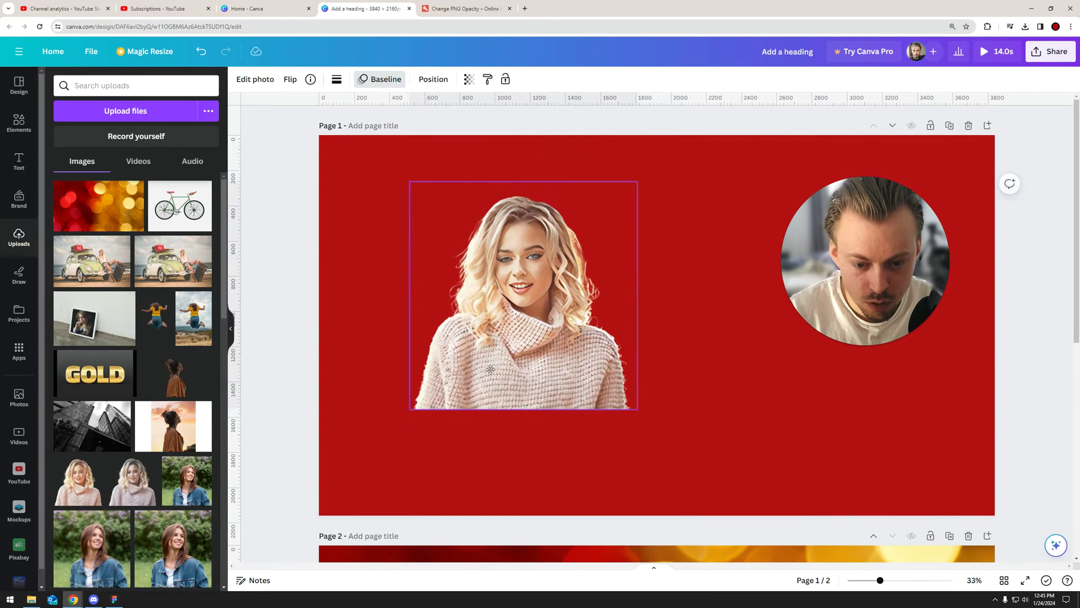
drag(639, 407, 685, 430)
drag(598, 380, 585, 367)
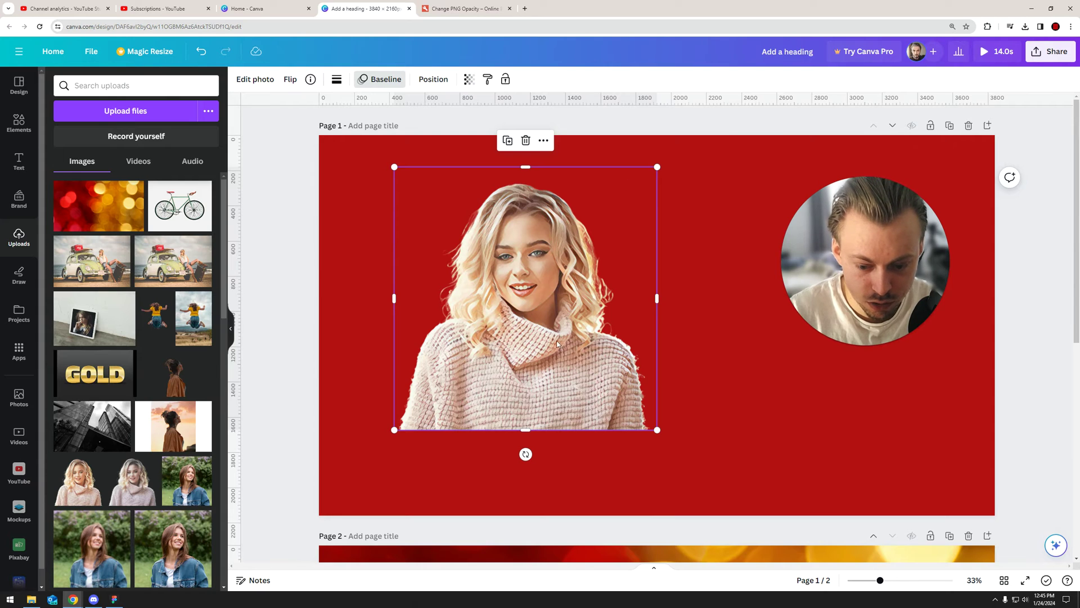
click(472, 481)
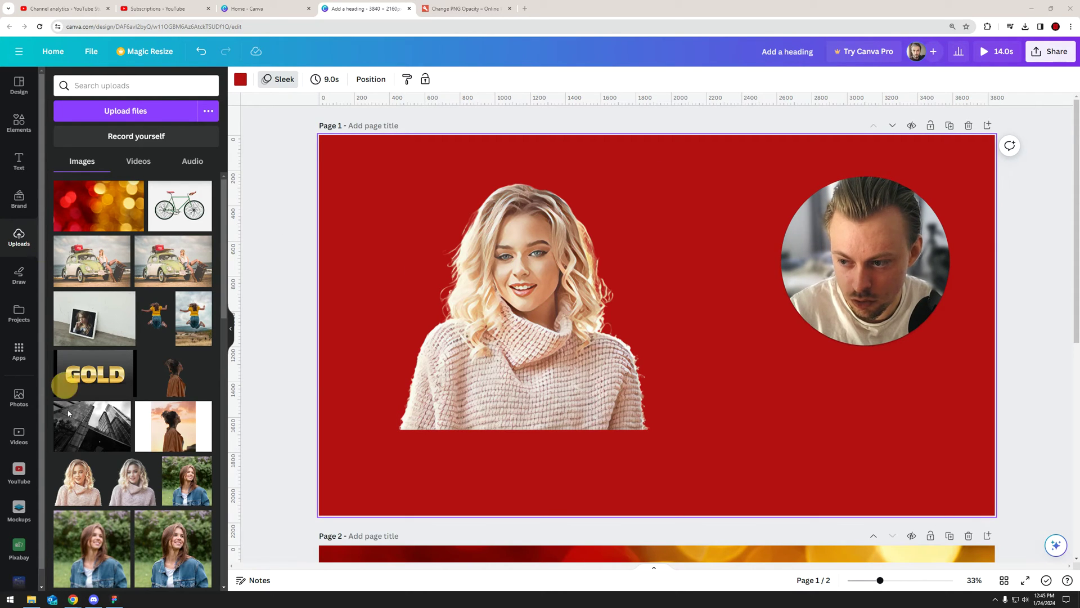
- Search Elements for 'fade' and place the purple gradient graphic over the woman's lower left
click(21, 127)
click(112, 93)
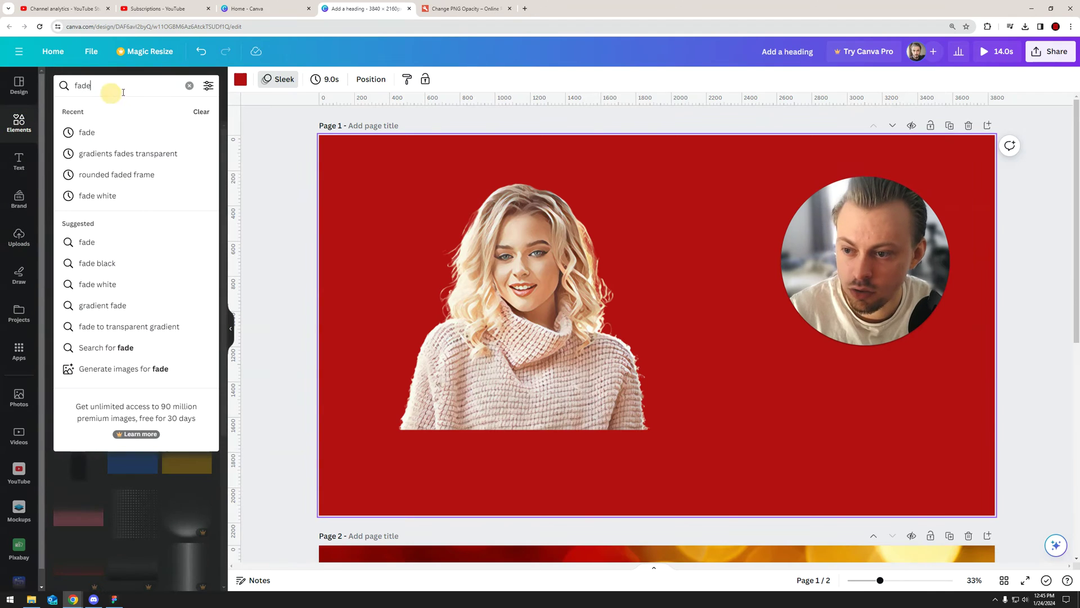
click(87, 132)
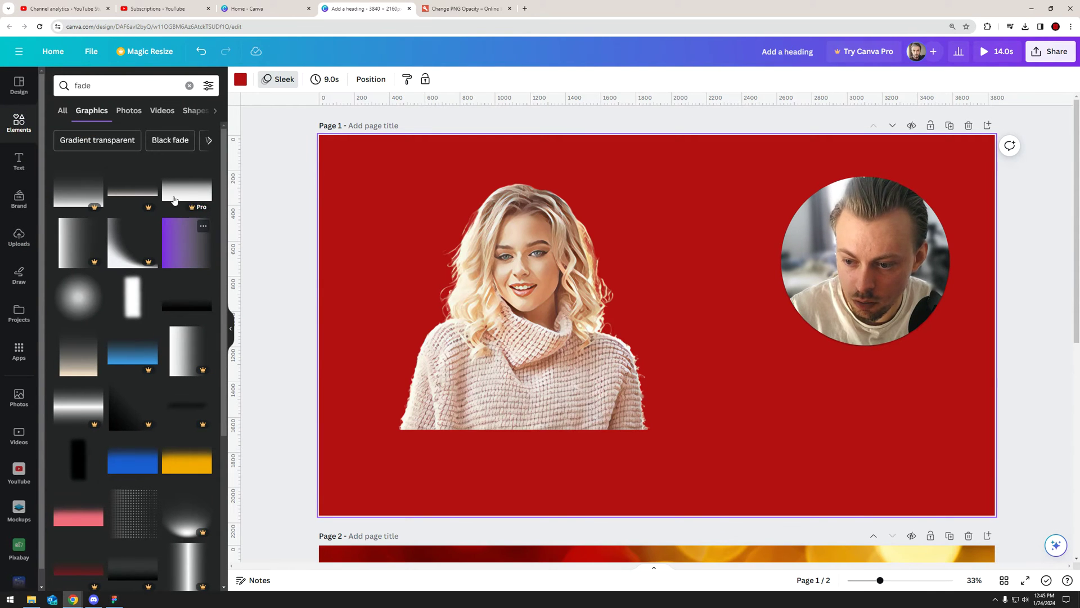
drag(174, 240, 382, 320)
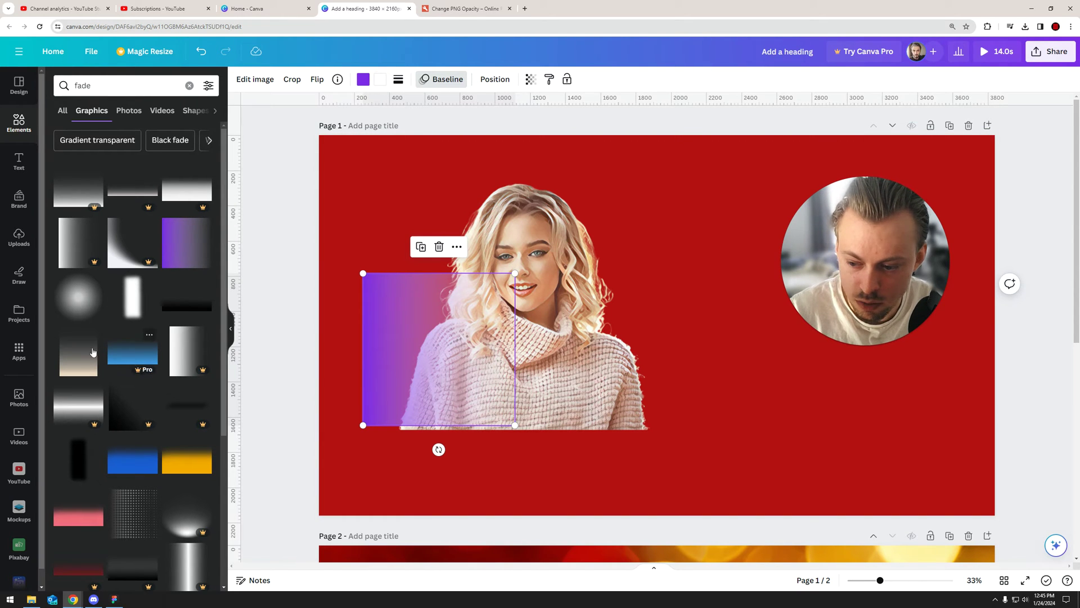
- Add the beige-to-red fade graphic beside the woman, then undo it to discard it
drag(93, 352, 671, 319)
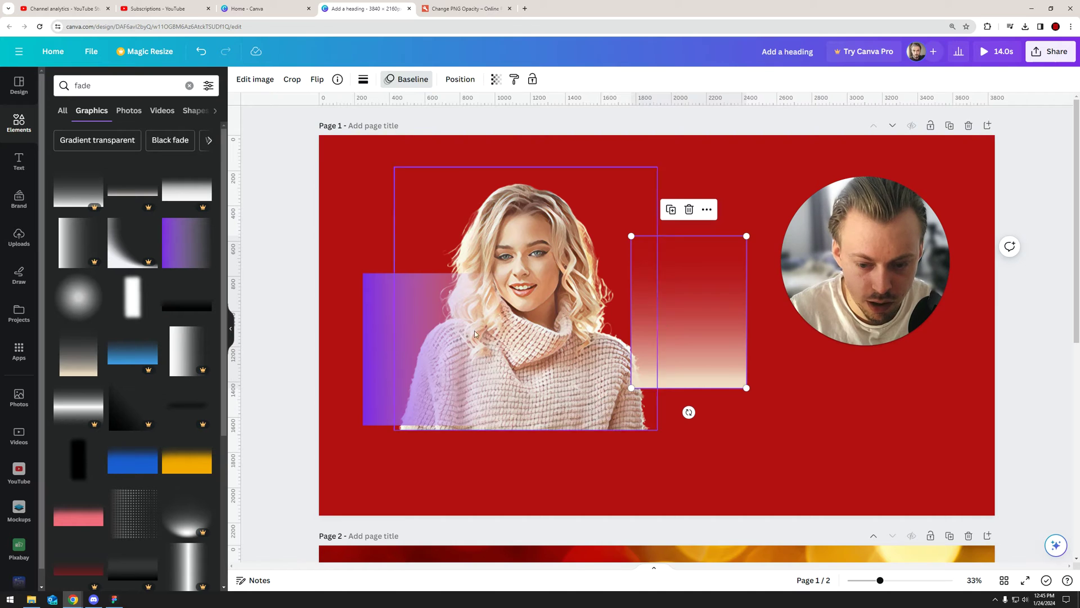
click(416, 331)
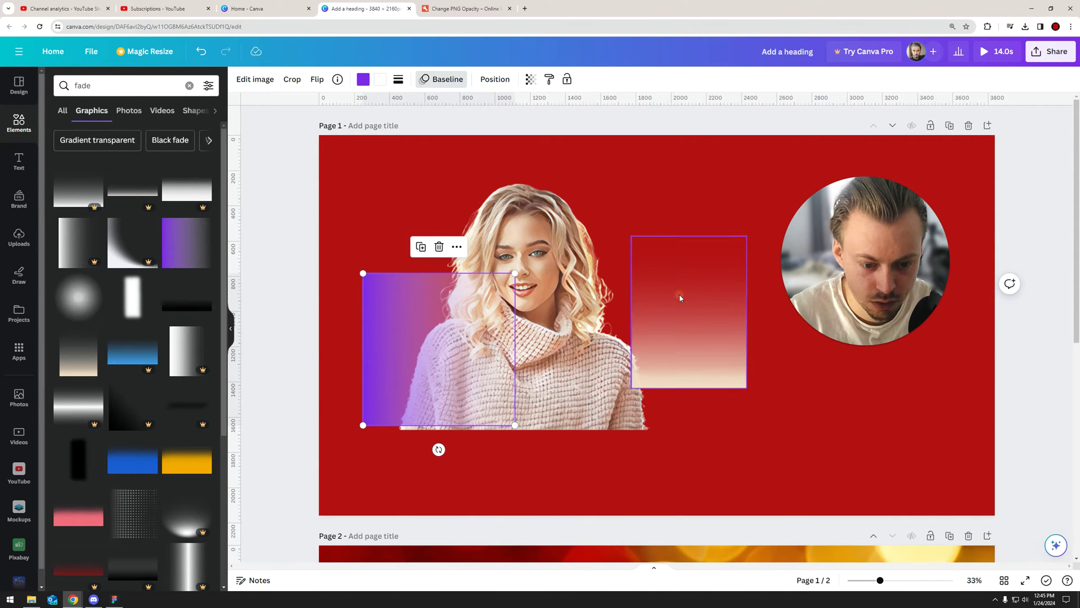
key(ctrl+z)
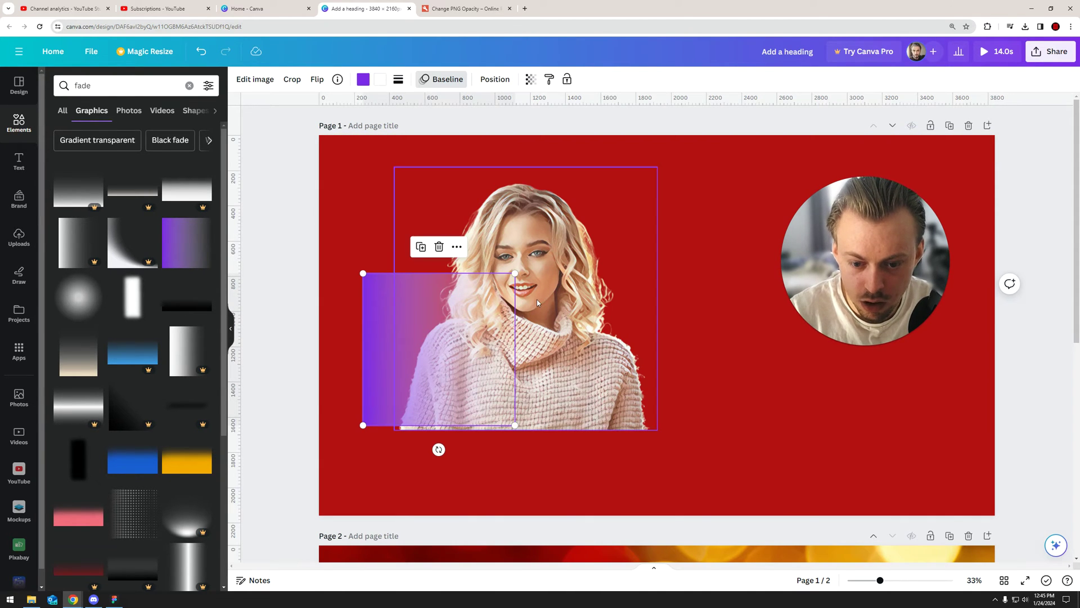
- Rotate the purple gradient to -90° so it fades upward, and move it over the sweater
drag(617, 358, 621, 354)
click(379, 366)
drag(439, 448, 595, 354)
drag(407, 371, 468, 400)
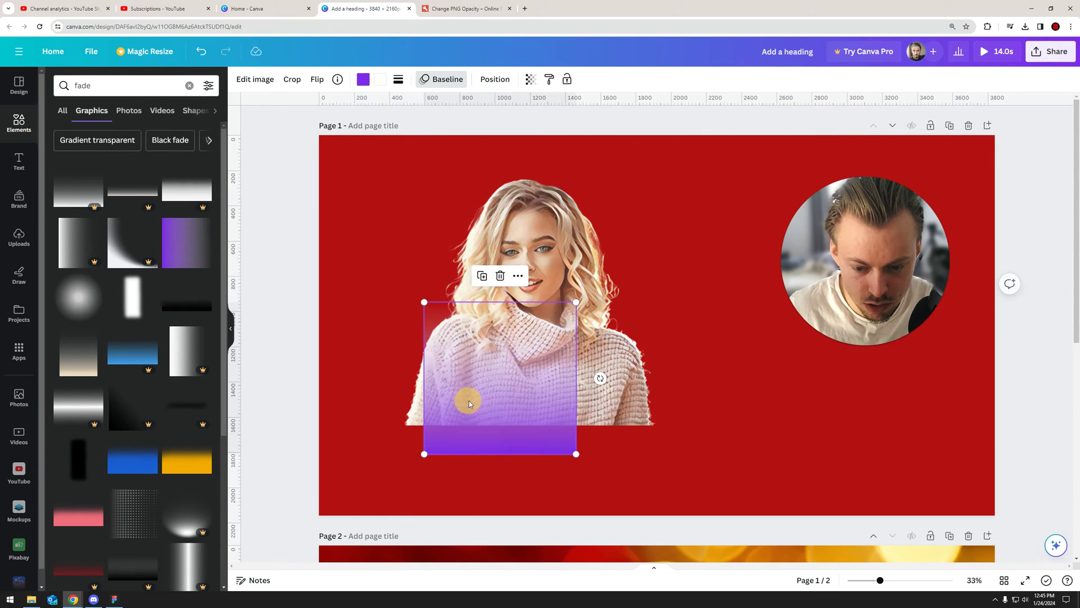
- Crop the gradient's bottom, then enlarge and position it across the woman's lower body
double_click(494, 344)
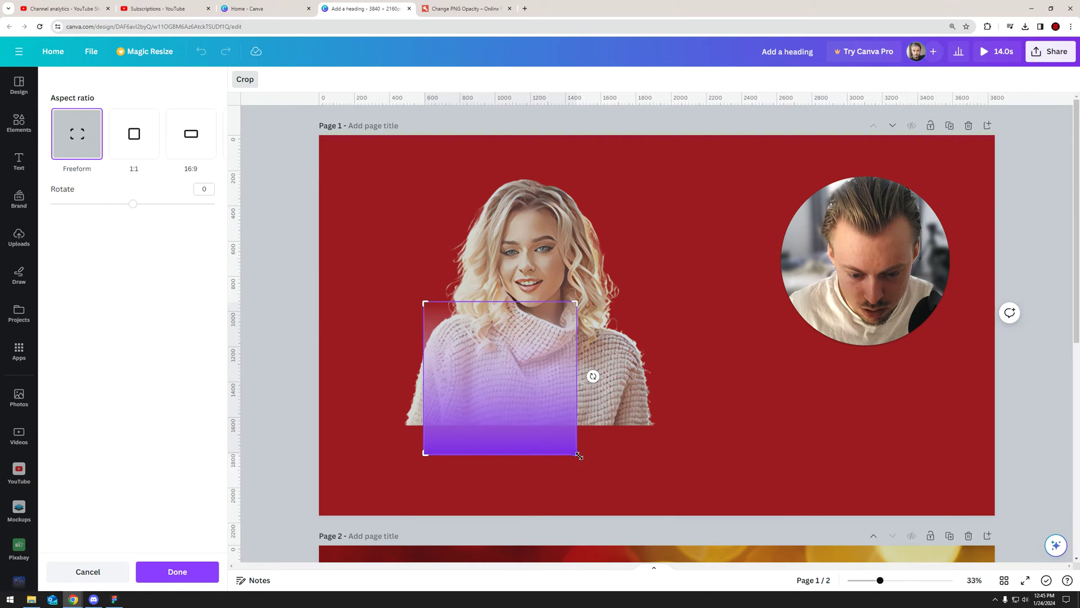
drag(579, 457, 588, 391)
click(580, 397)
drag(491, 371, 460, 398)
drag(542, 423, 682, 499)
drag(641, 445, 640, 409)
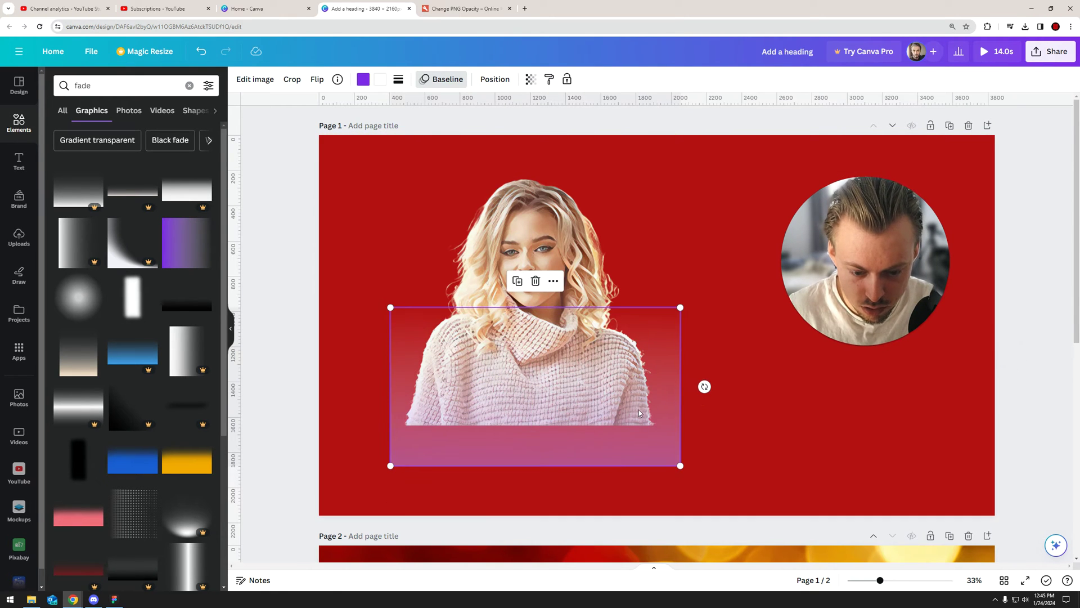
mouse_move(568, 404)
mouse_down()
mouse_move(557, 432)
mouse_move(561, 412)
mouse_up()
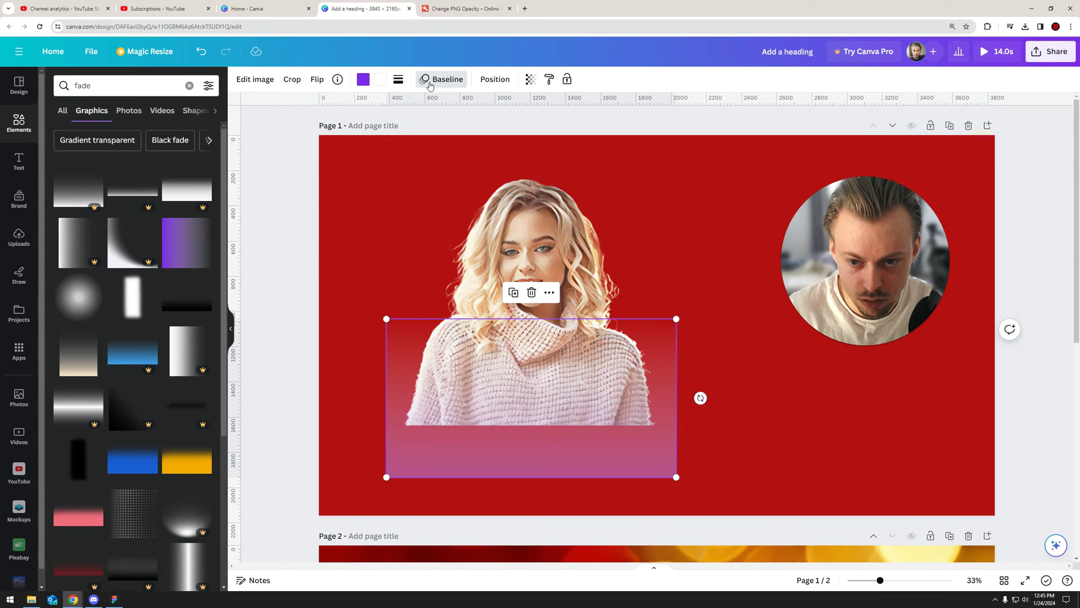
- Recolour the gradient to the page's red by sampling the background with the eyedropper
click(363, 80)
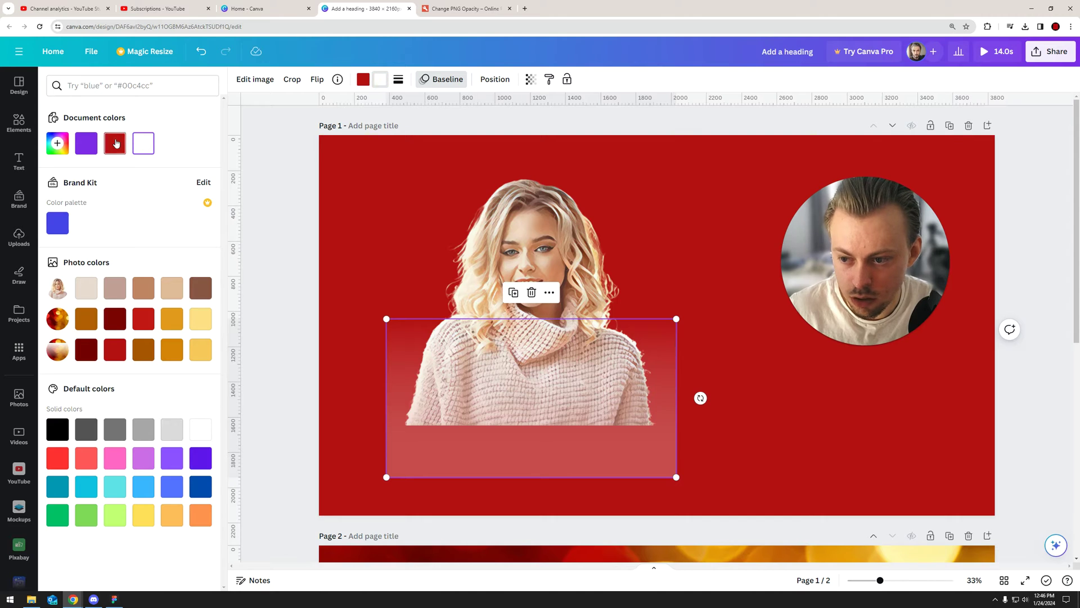
click(115, 144)
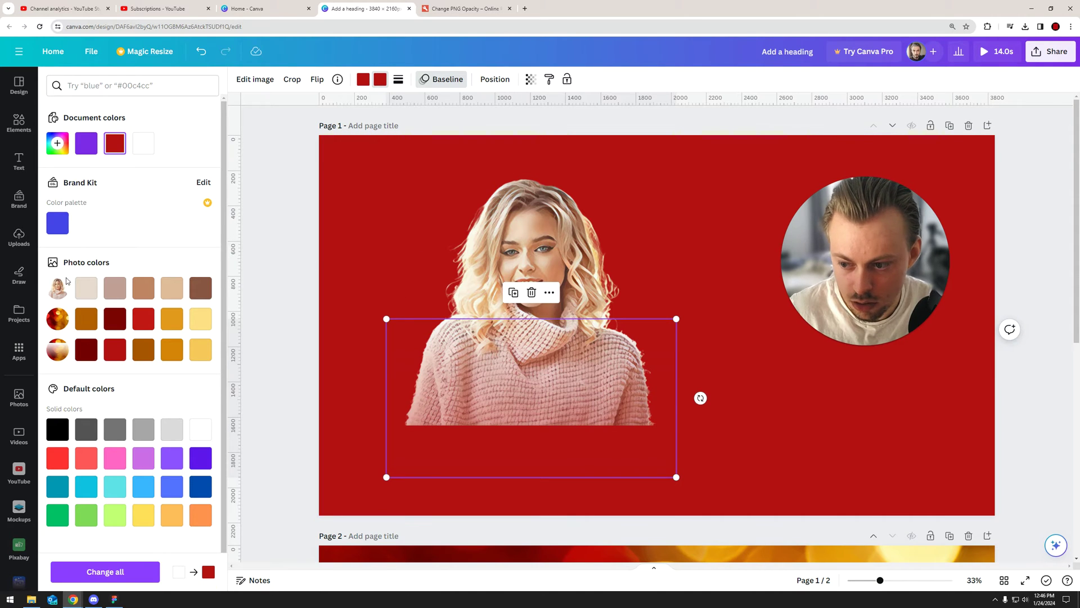
click(64, 137)
click(192, 251)
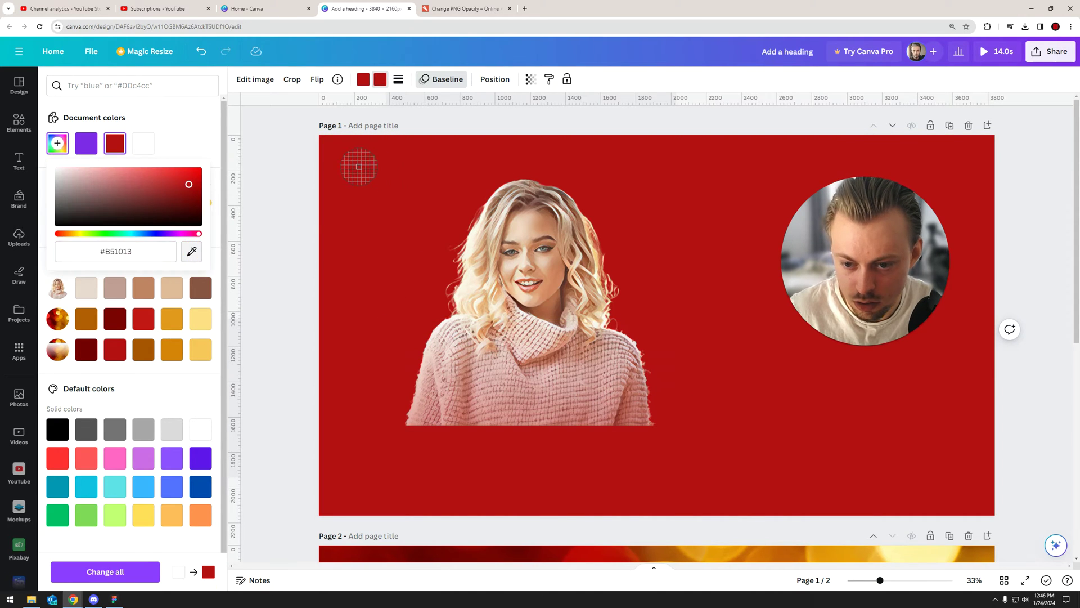
click(360, 172)
click(258, 230)
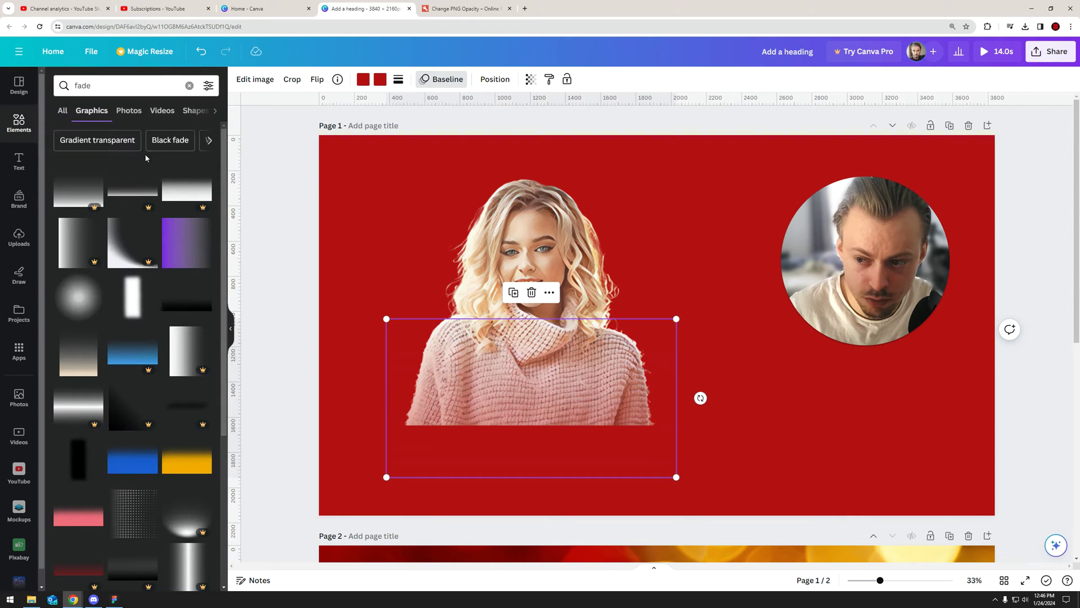
click(261, 164)
click(338, 164)
click(512, 344)
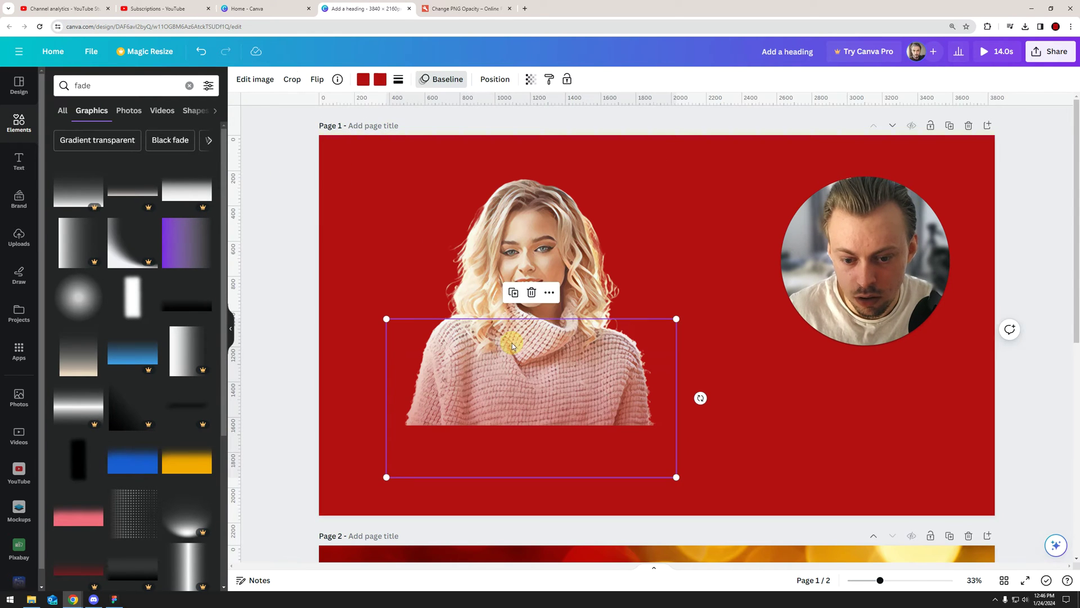
- Resample the background red #B51013 into the gradient's colour to match the page exactly
click(361, 82)
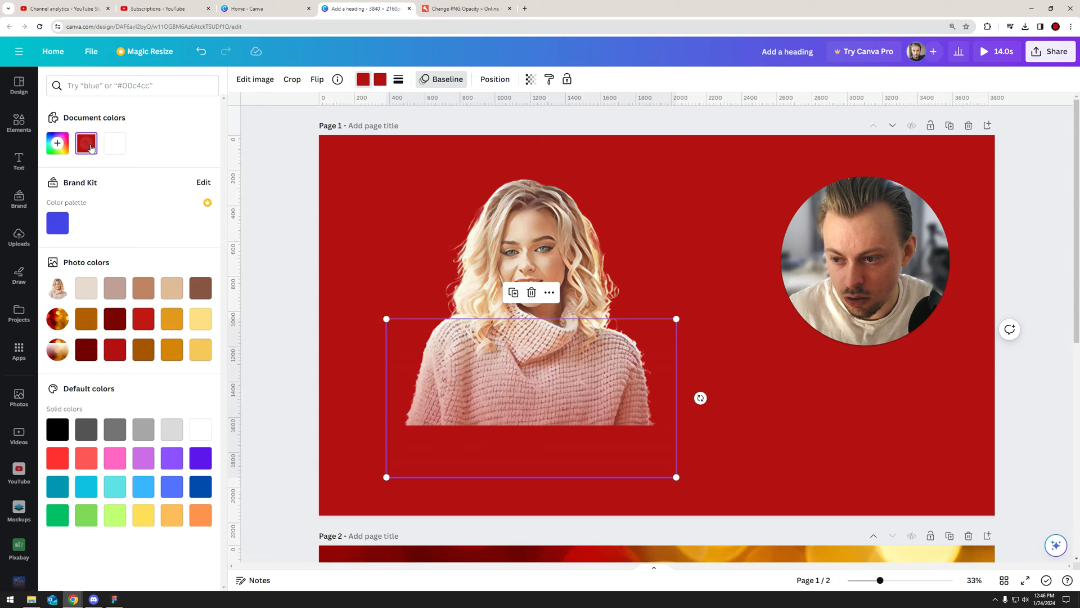
click(52, 147)
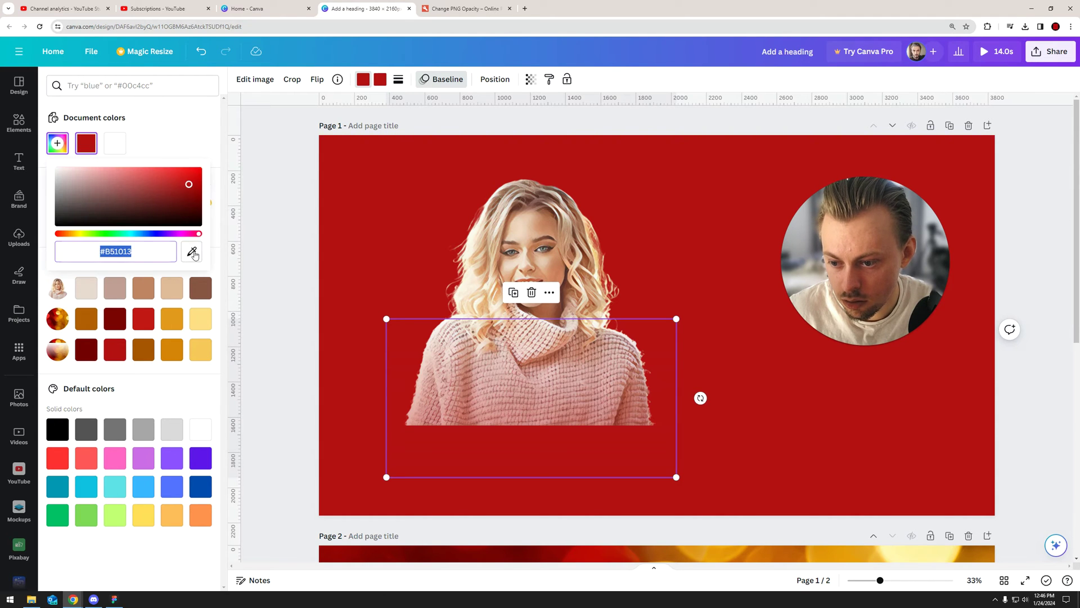
click(376, 162)
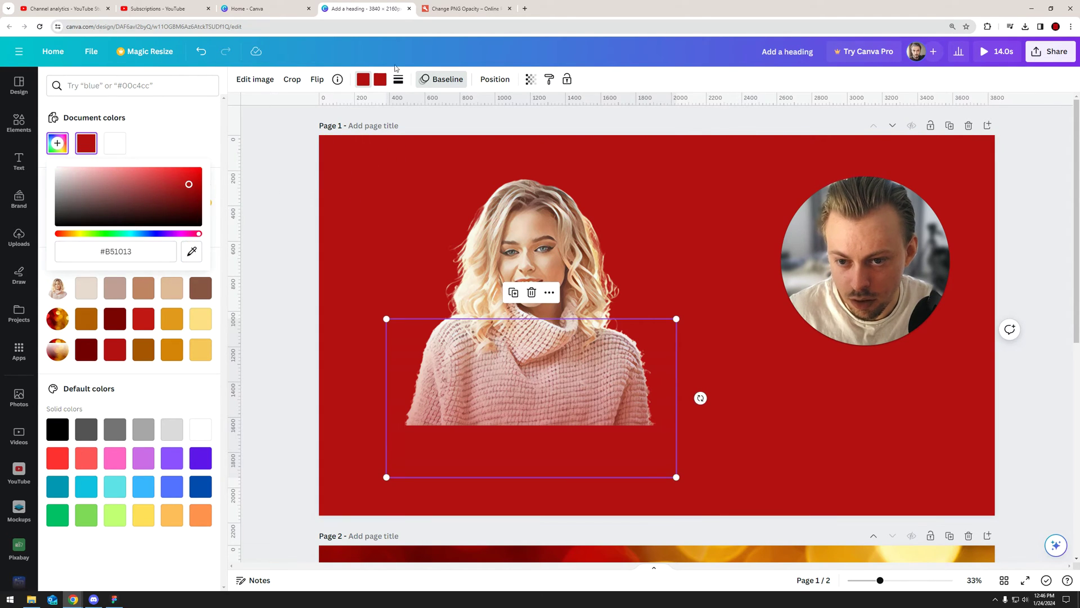
click(285, 157)
right_click(510, 372)
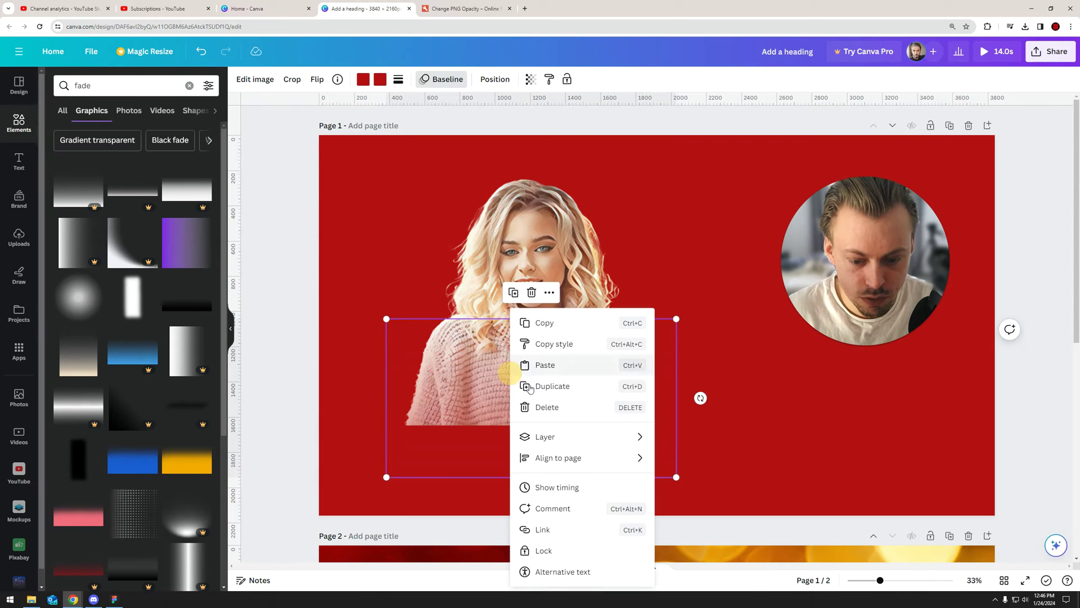
- Duplicate the red gradient fade and nudge the copy down over the sweater
click(530, 388)
right_click(507, 372)
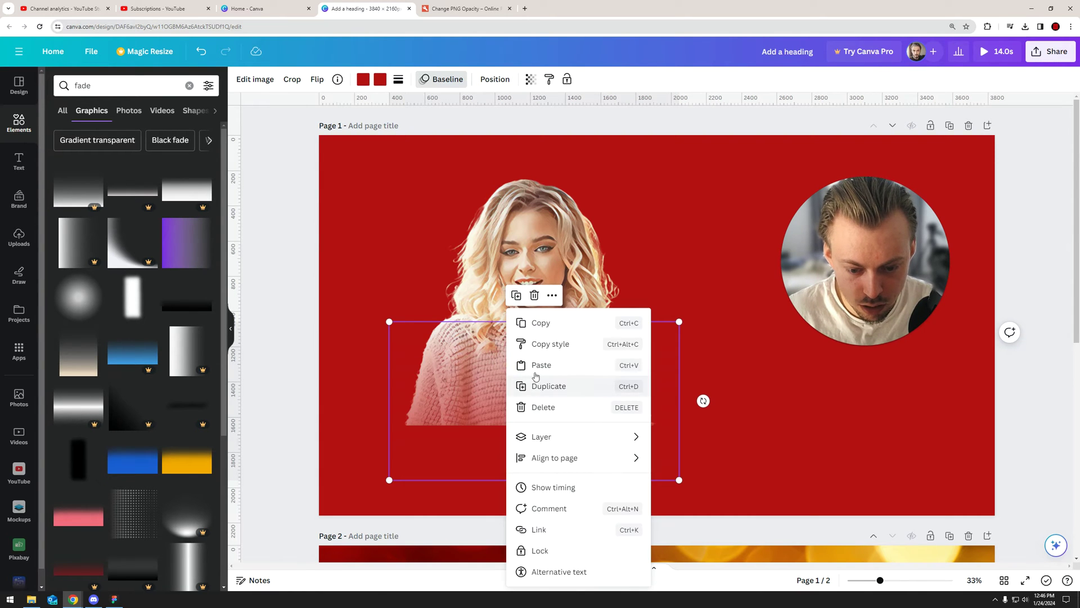
click(537, 387)
drag(533, 380, 494, 383)
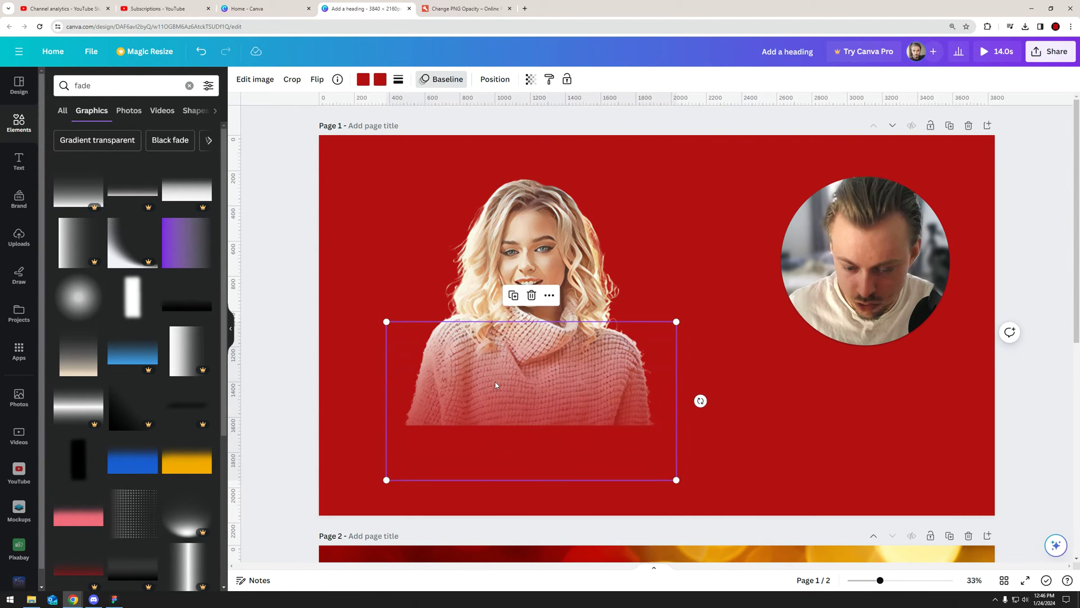
key(shift+Right)
key(shift+Down)
key(shift+Right)
key(shift+Down)
- Fine-tune the gradient copy's position over the sweater with small nudges, then deselect everything
key(shift+Right)
key(shift+Down)
key(shift+Right)
key(shift+Down)
key(shift+Right)
key(shift+Down)
key(shift+Right)
key(shift+Down)
key(shift+Right)
key(shift+Down)
key(shift+Right)
key(shift+Down)
key(shift+Right)
key(shift+Down)
key(shift+Right)
key(shift+Down)
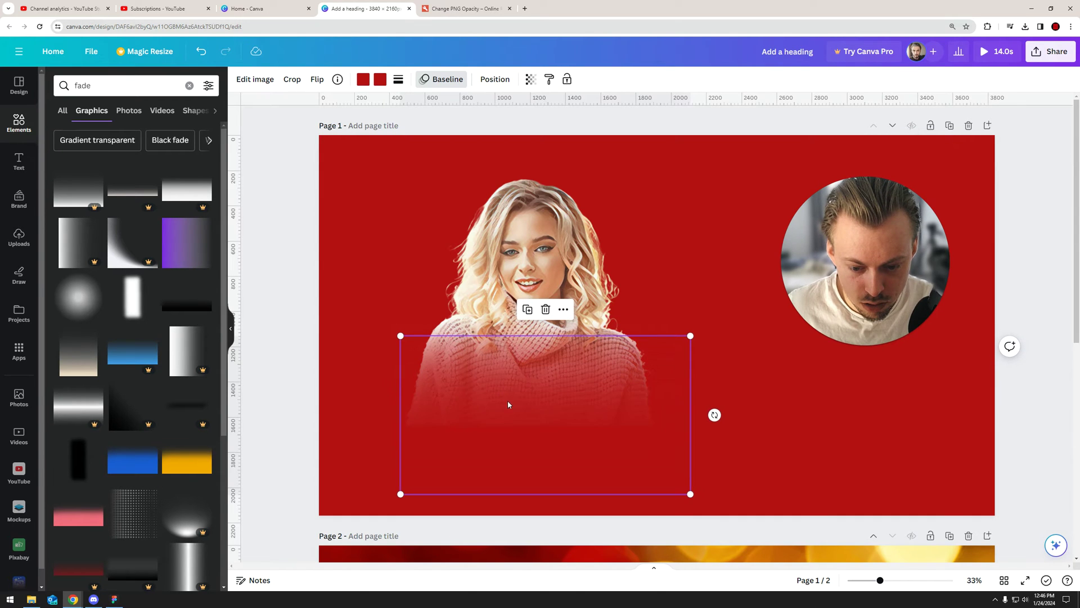
key(shift+Left)
key(shift+Up)
key(shift+Left)
key(shift+Up)
key(shift+Left)
key(shift+Up)
key(shift+Left)
key(shift+Up)
key(shift+Left)
key(shift+Up)
key(shift+Left)
key(shift+Up)
key(shift+Left)
key(shift+Up)
key(shift+Left)
key(shift+Up)
click(503, 404)
key(shift+Right)
key(shift+Down)
key(shift+Right)
key(shift+Down)
key(shift+Right)
key(shift+Down)
key(shift+Right)
key(shift+Down)
key(shift+Right)
key(shift+Down)
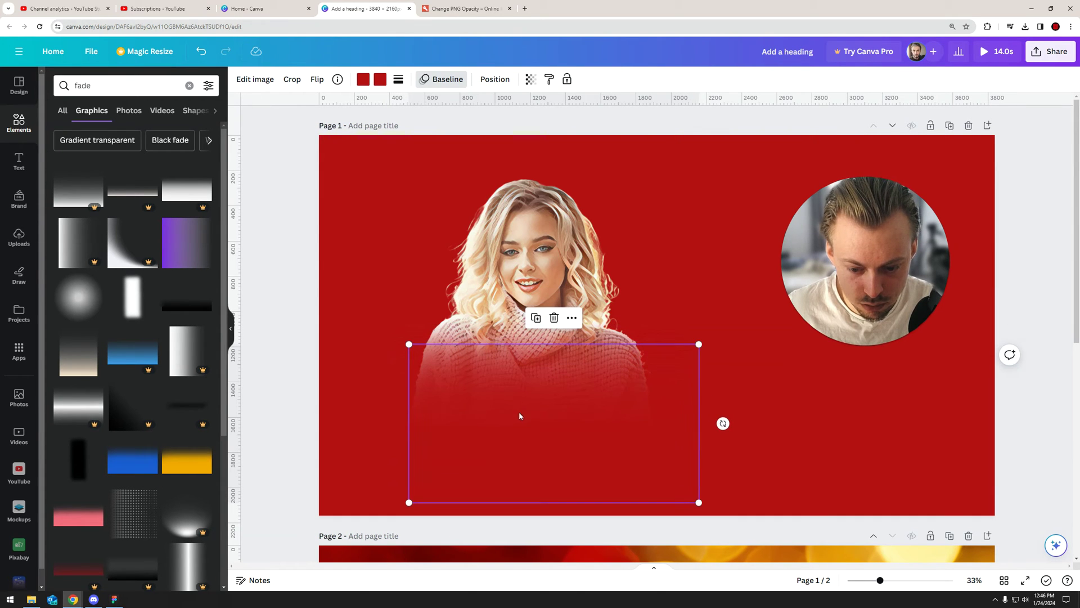
key(shift+Left)
key(shift+Up)
key(shift+Left)
key(shift+Up)
key(shift+Left)
key(shift+Up)
key(shift+Left)
key(shift+Up)
key(shift+Left)
key(shift+Up)
click(516, 414)
key(shift+Right)
key(shift+Down)
key(shift+Right)
key(shift+Down)
key(shift+Right)
key(shift+Down)
key(shift+Right)
key(shift+Down)
key(shift+Right)
key(shift+Down)
drag(520, 419, 512, 407)
click(361, 324)
click(259, 287)
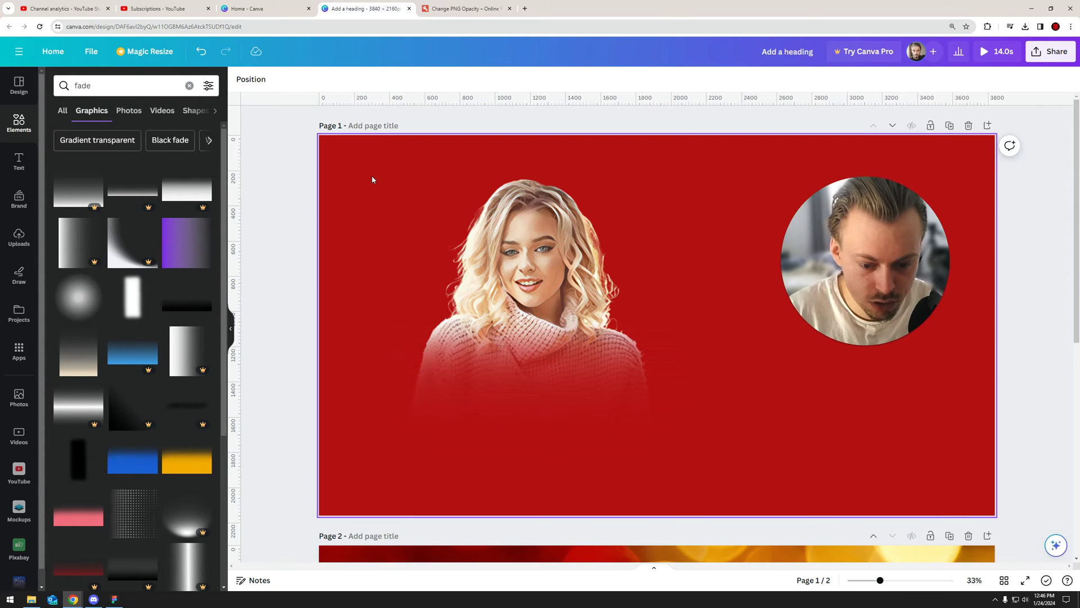
- Shift one gradient fade slightly up and rotate it to a steep angle over the sweater
mouse_move(494, 413)
mouse_down()
mouse_move(519, 419)
mouse_move(474, 403)
mouse_move(497, 412)
mouse_up()
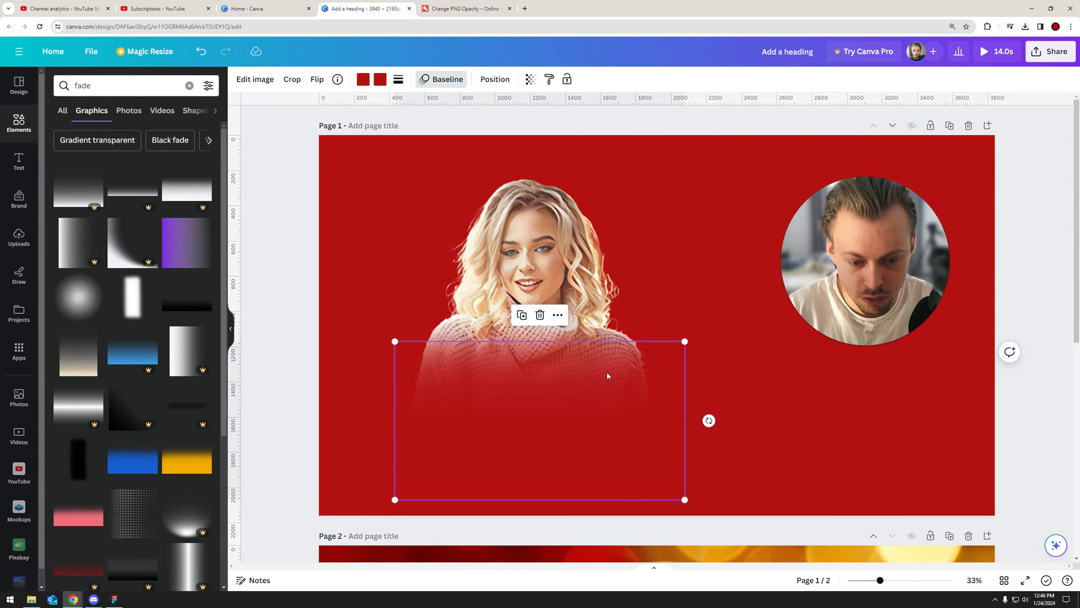
drag(564, 415, 570, 398)
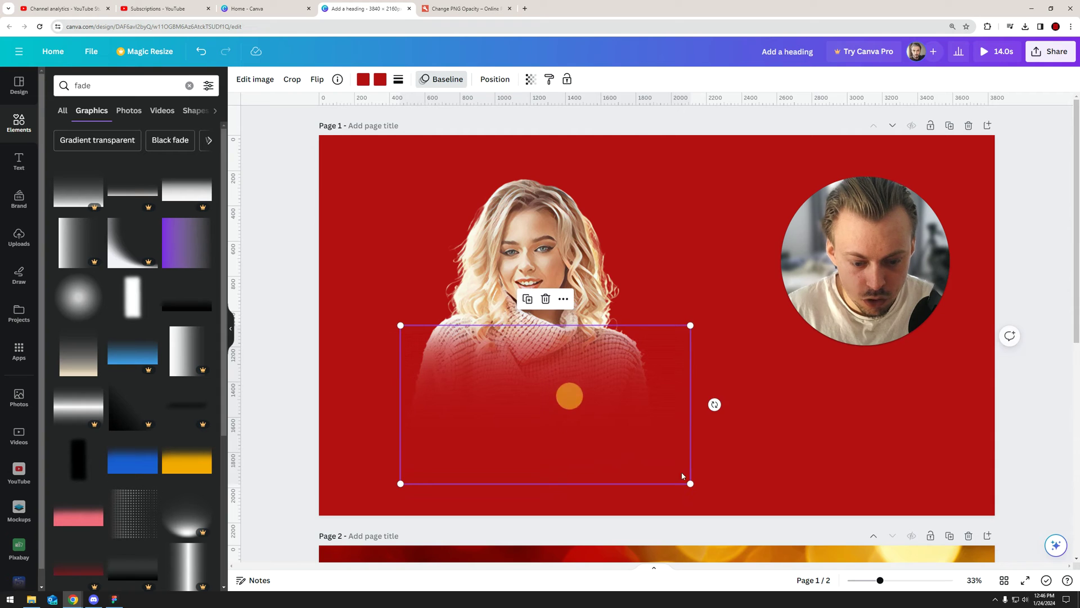
drag(714, 404, 647, 289)
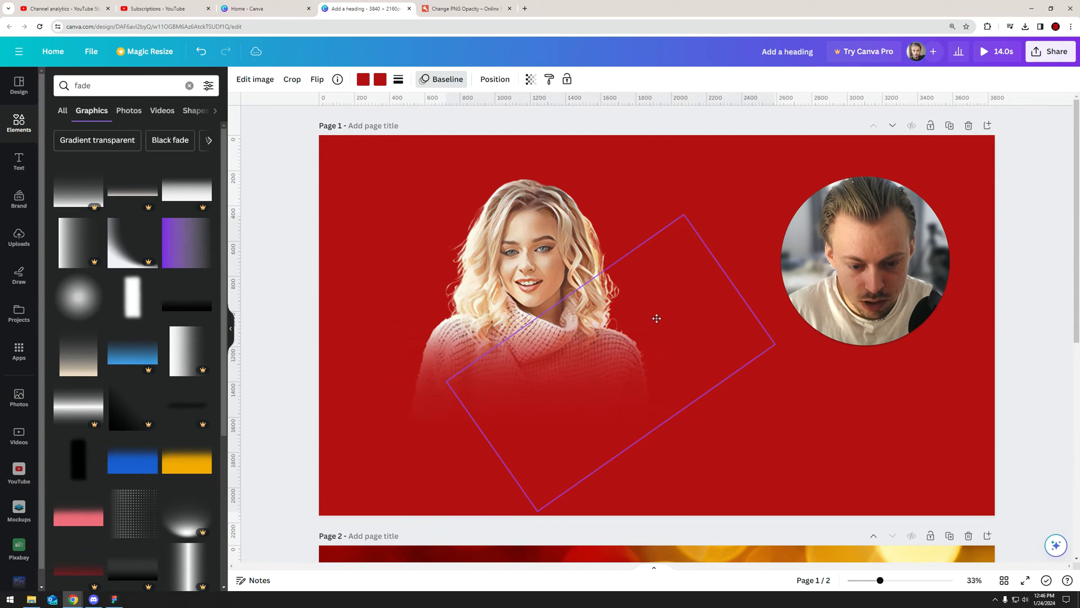
drag(749, 265, 530, 411)
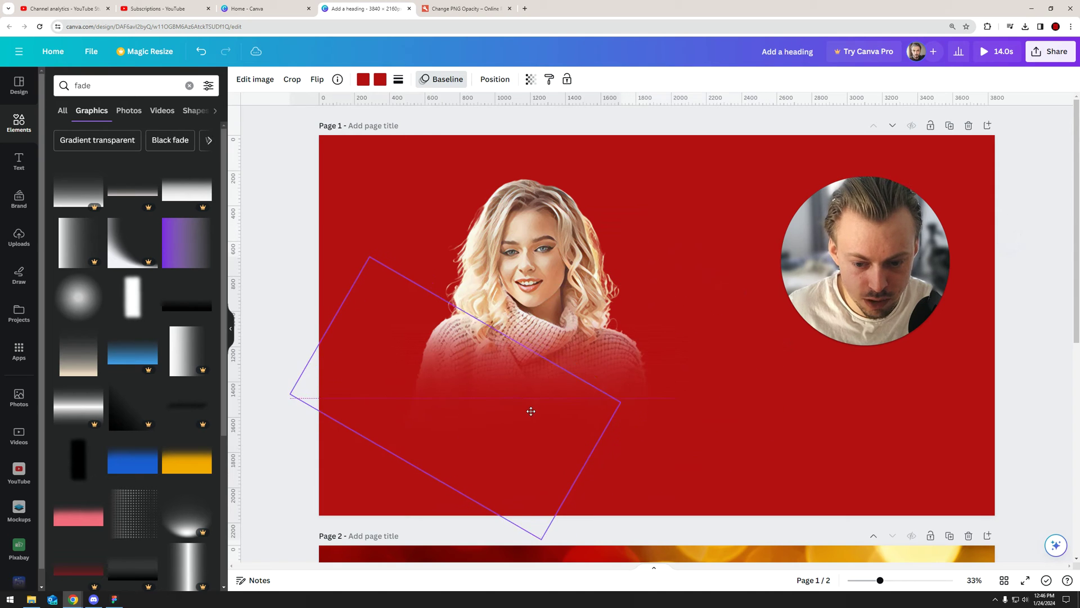
click(289, 284)
- Select the woman with all fade overlays together, then resize and reposition the group
drag(380, 204, 613, 410)
drag(799, 157, 673, 275)
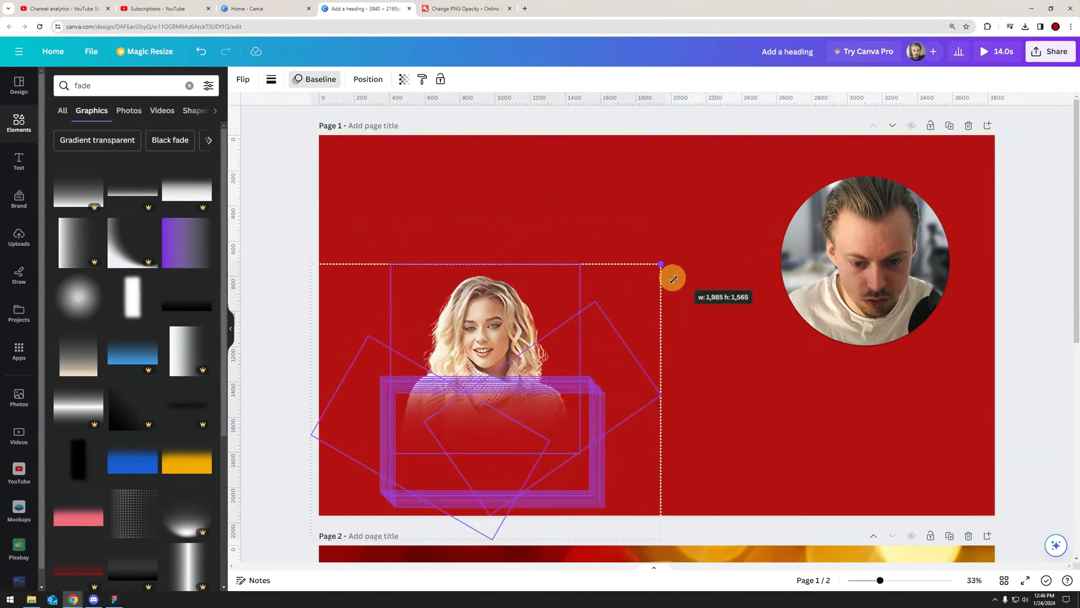
drag(468, 400, 535, 320)
drag(723, 187, 824, 115)
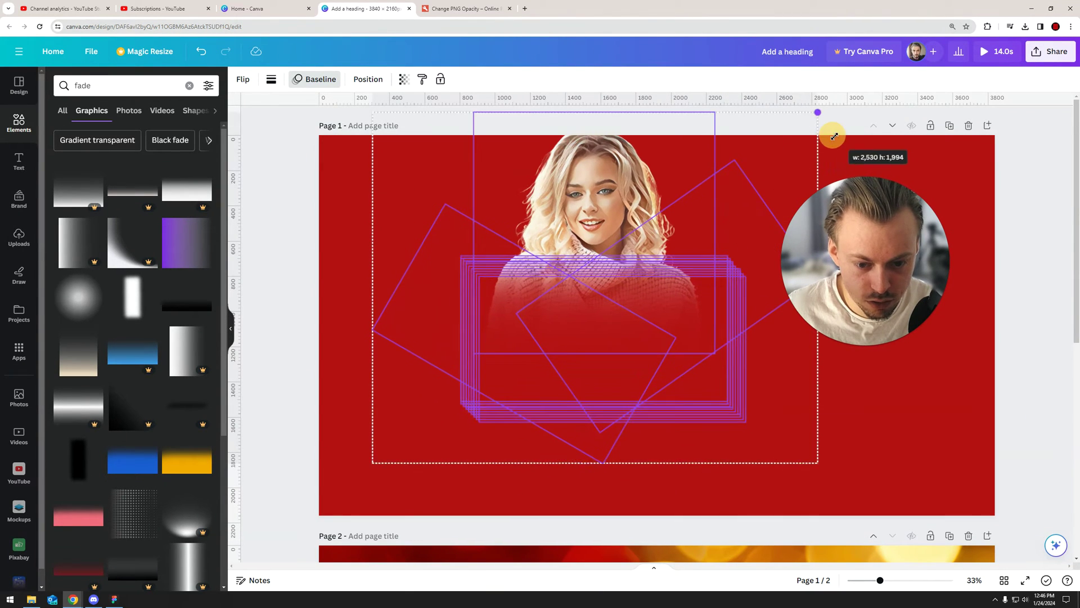
drag(597, 315, 562, 368)
click(288, 269)
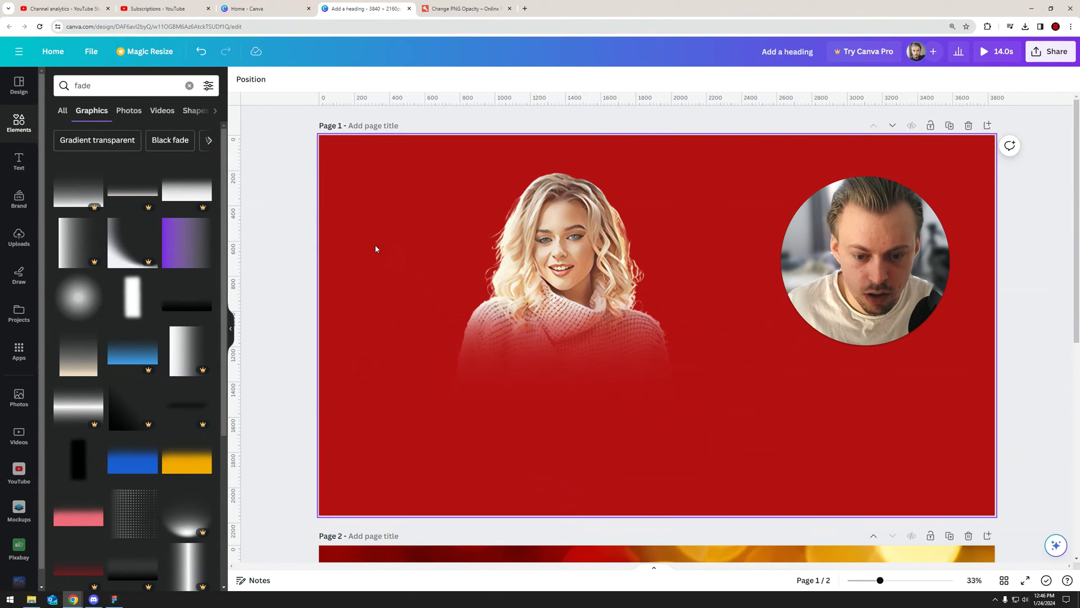
drag(373, 246, 718, 450)
scroll(575, 345, down, 1)
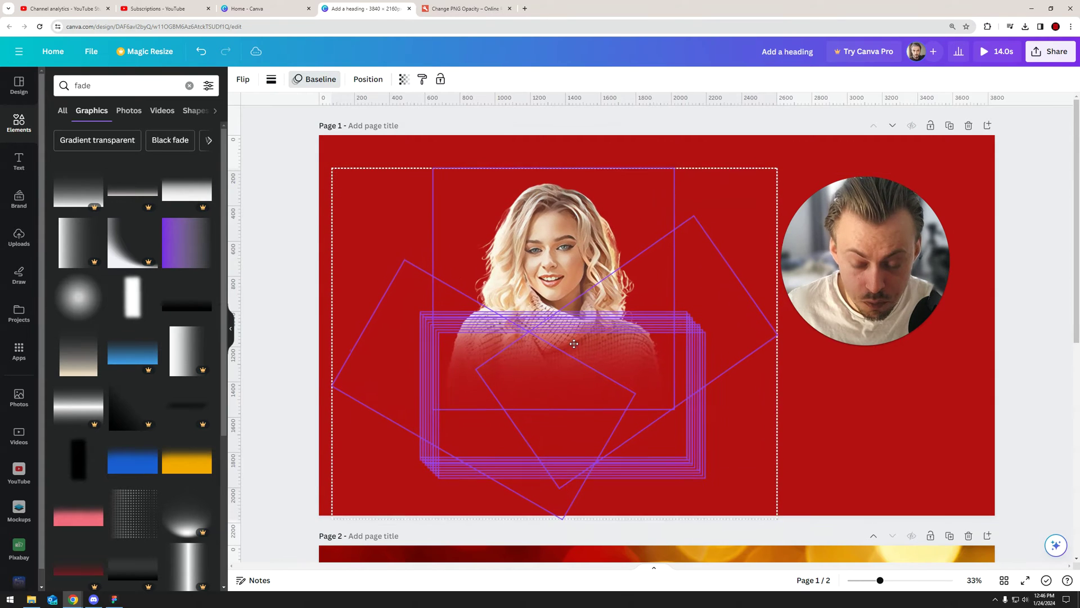
key(Delete)
- Scroll to Page 2 and check the Change PNG Opacity tab before returning to Canva
scroll(442, 339, down, 5)
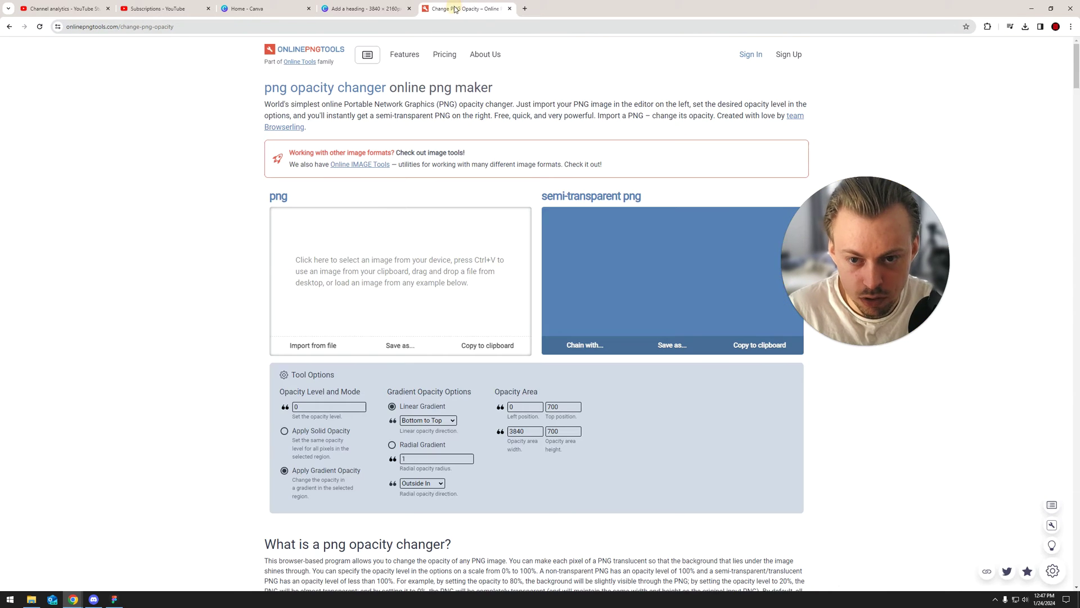
click(467, 8)
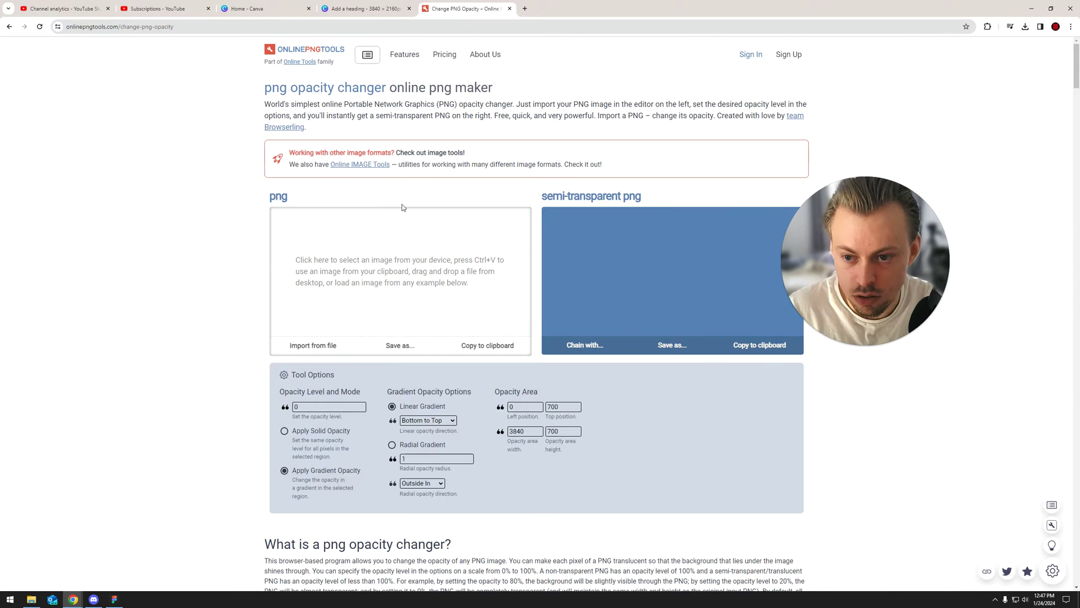
click(385, 9)
- Delete the woman cutout and the old bokeh background from Page 2
click(515, 311)
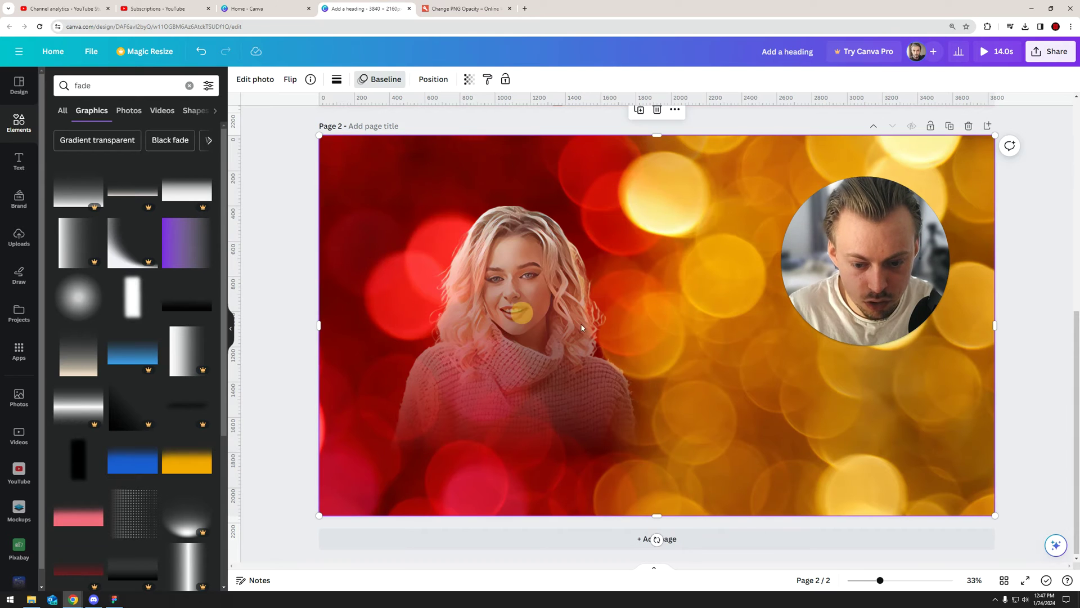
click(528, 326)
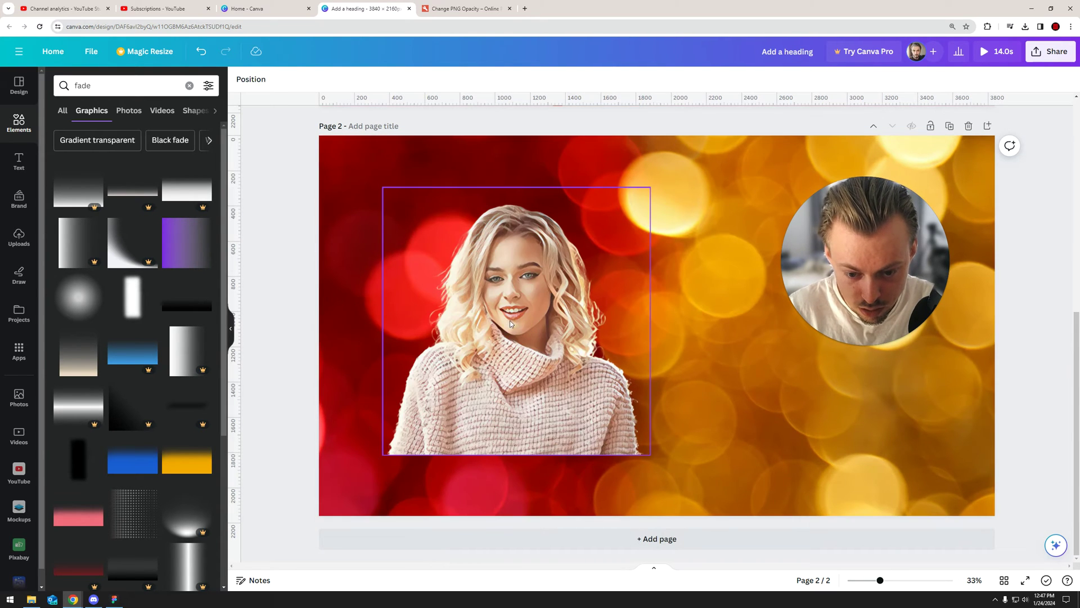
key(Delete)
click(570, 323)
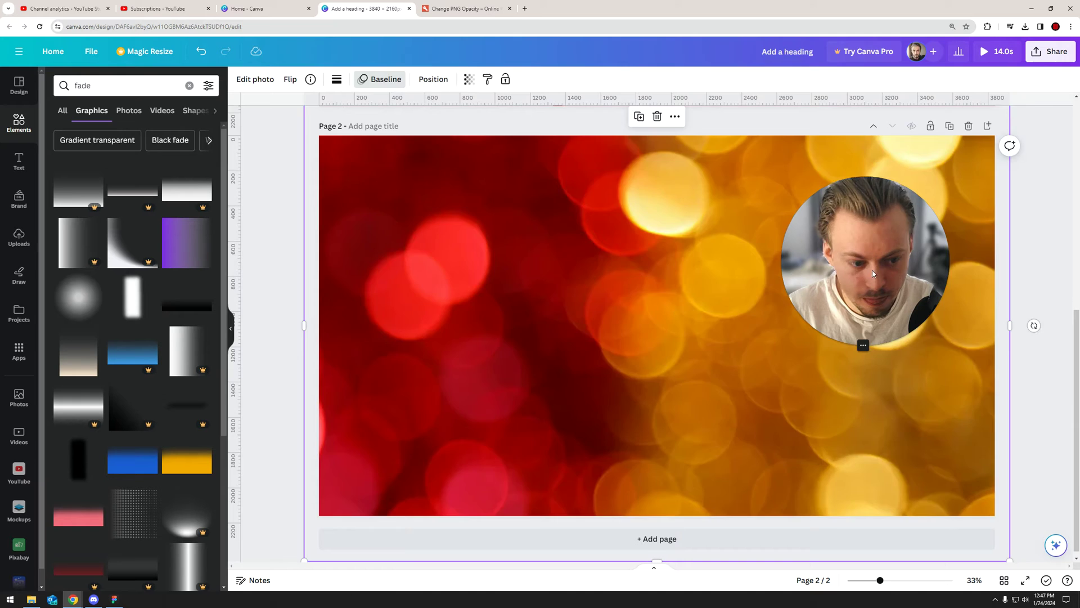
key(Delete)
- Place the bokeh image from Uploads as the full background of Page 2
click(18, 162)
click(19, 237)
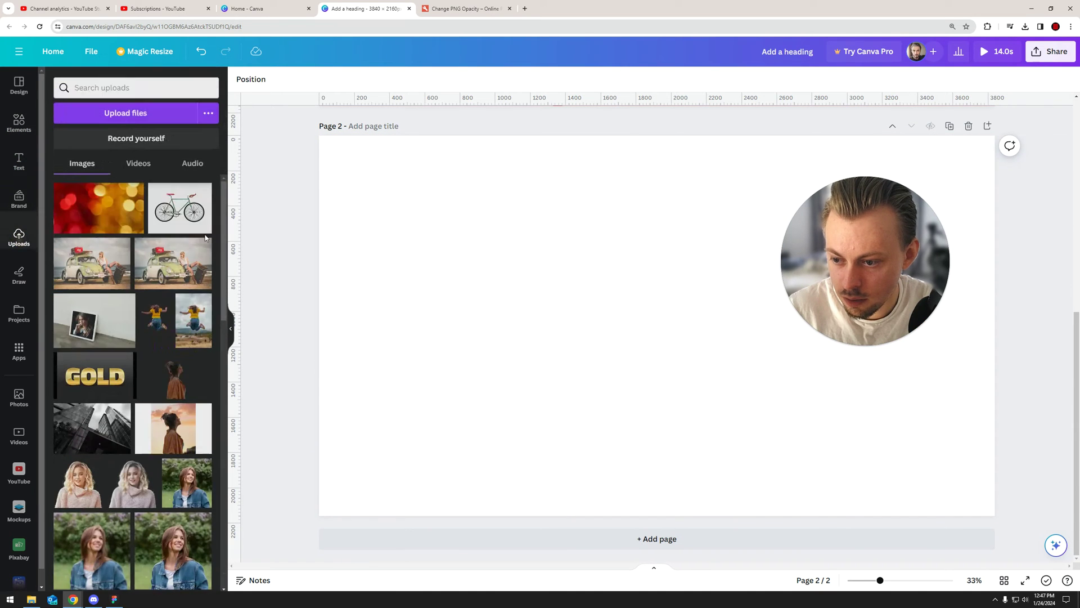
drag(92, 205, 355, 181)
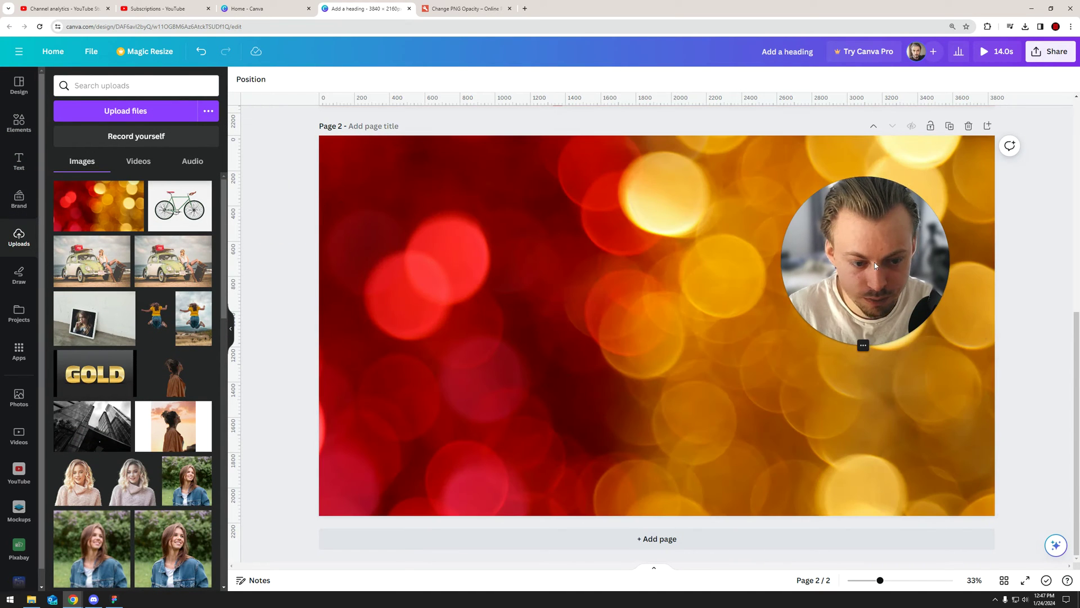
scroll(761, 289, up, 6)
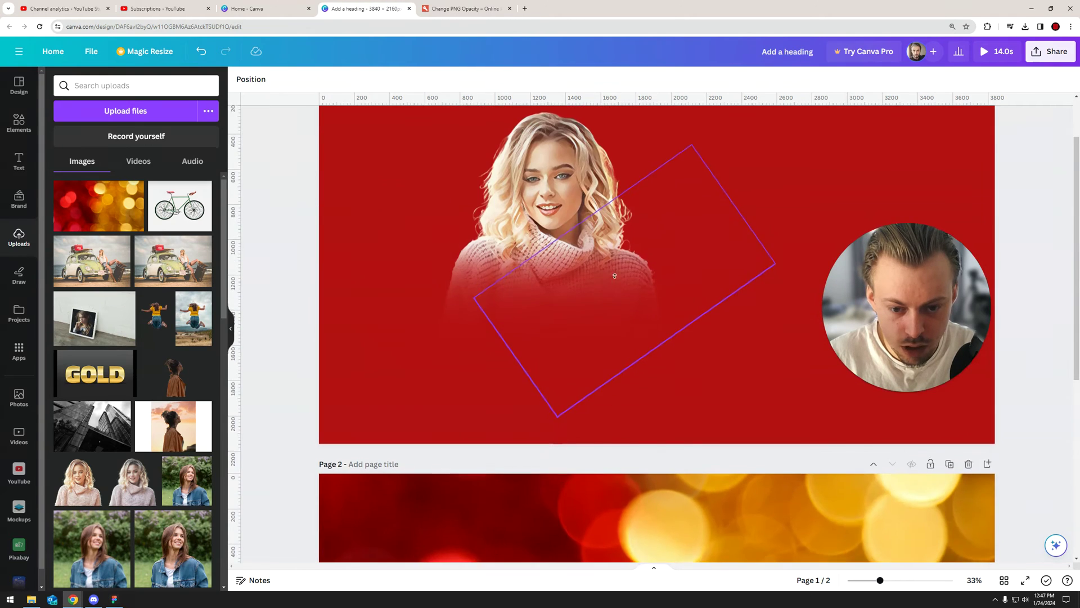
- Move the stray rotated fade from Page 2 back onto Page 1
scroll(577, 260, down, 6)
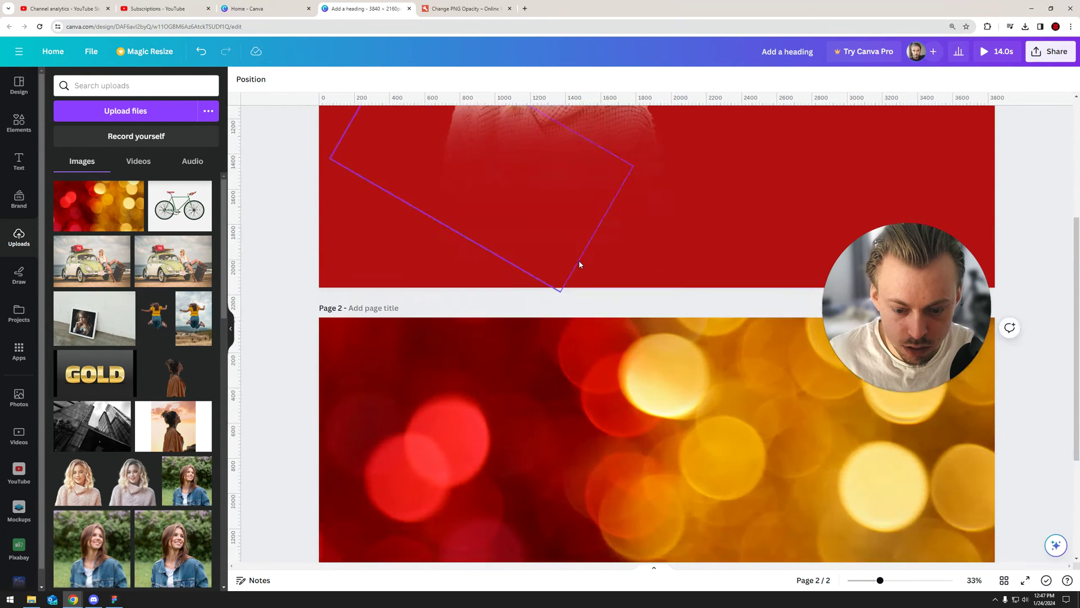
click(571, 313)
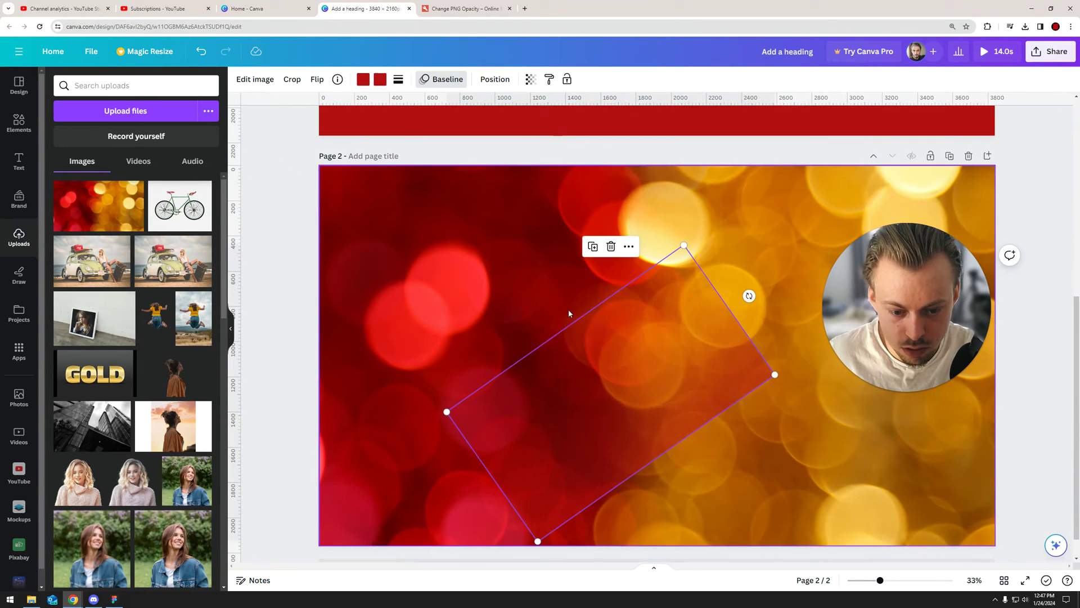
scroll(579, 296, up, 6)
drag(572, 314, 593, 360)
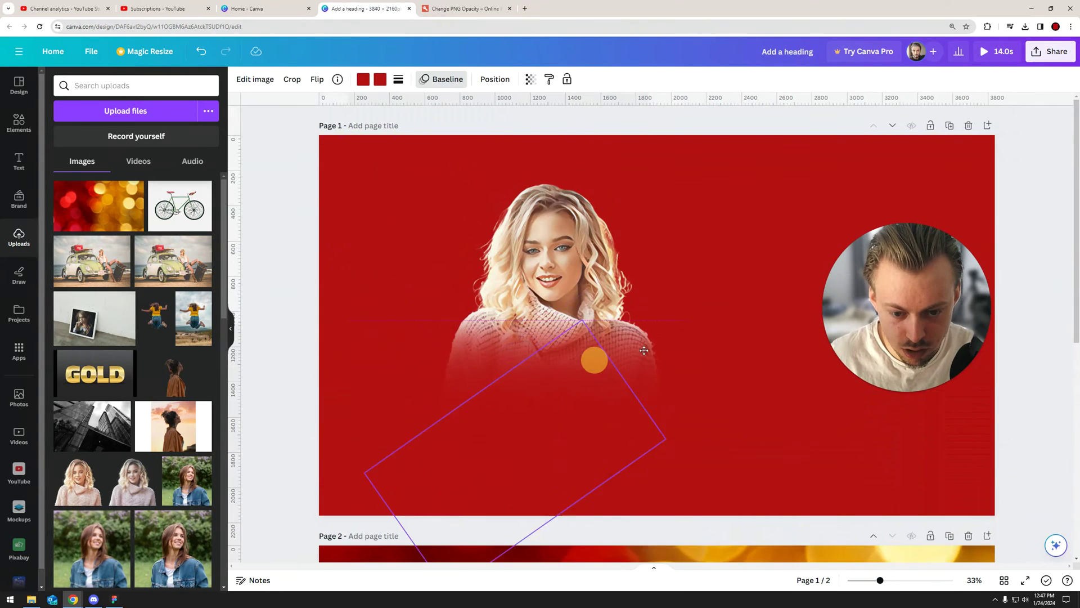
drag(371, 439, 528, 268)
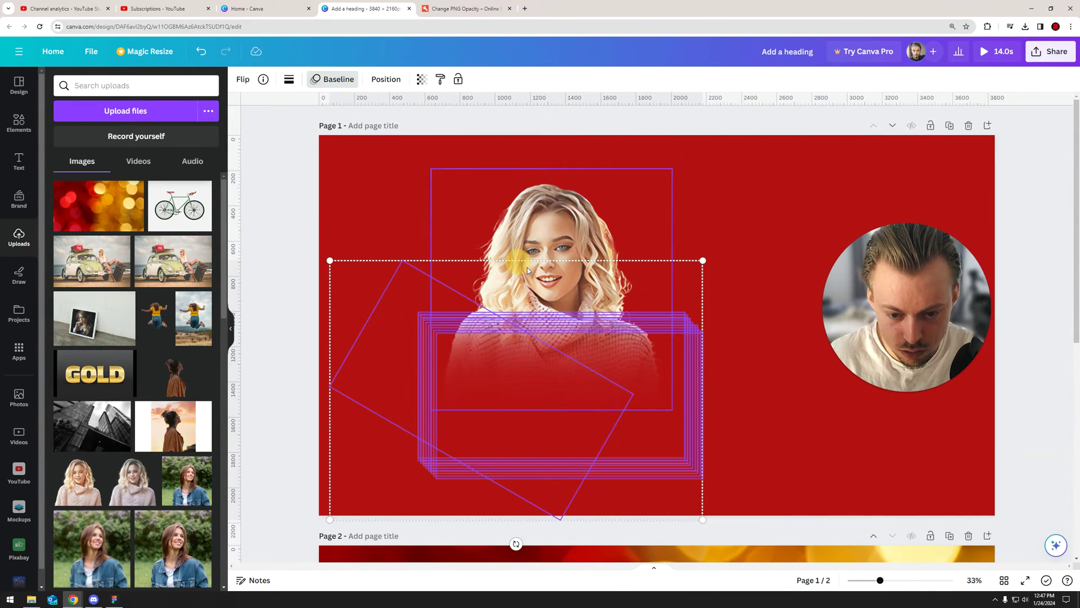
- Copy the woman photo from Page 1 and paste it onto the bokeh Page 2
click(613, 329)
scroll(563, 337, down, 3)
scroll(564, 337, down, 3)
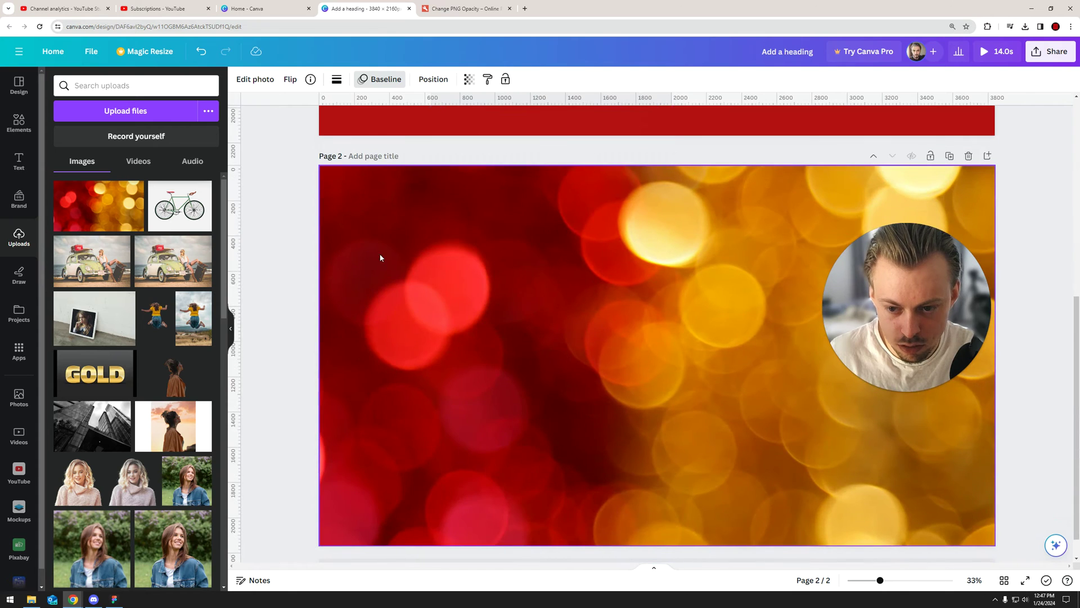
right_click(380, 256)
click(524, 309)
- Resize the pasted woman photo and position it left of centre on Page 2
drag(528, 331, 568, 318)
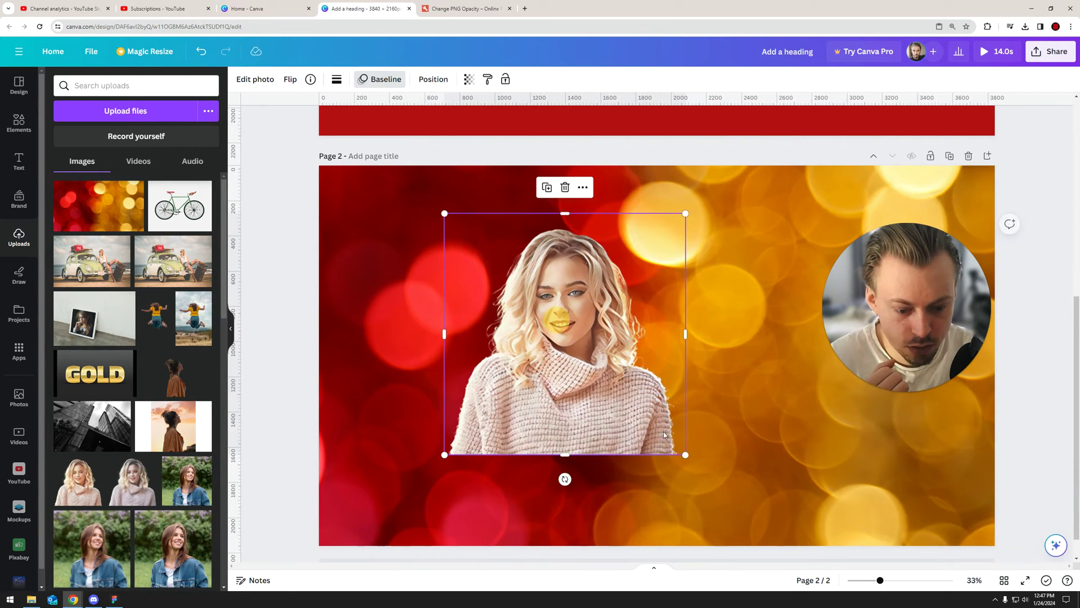
drag(690, 453, 669, 437)
drag(563, 352, 541, 366)
drag(645, 449, 669, 471)
drag(574, 384, 552, 377)
scroll(567, 373, down, 1)
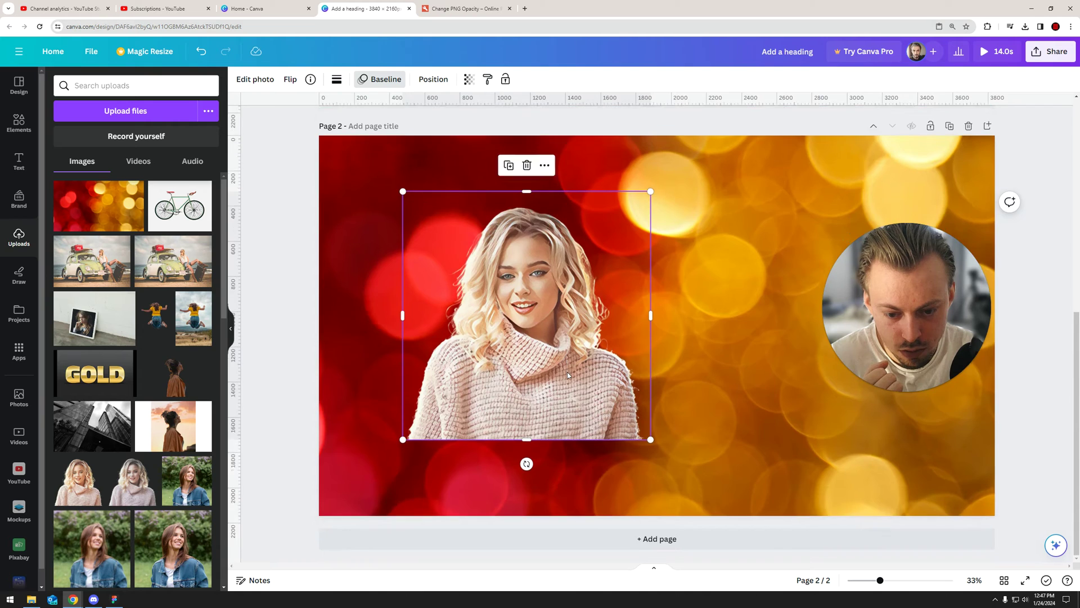
scroll(567, 372, up, 3)
scroll(571, 377, down, 2)
scroll(581, 382, down, 1)
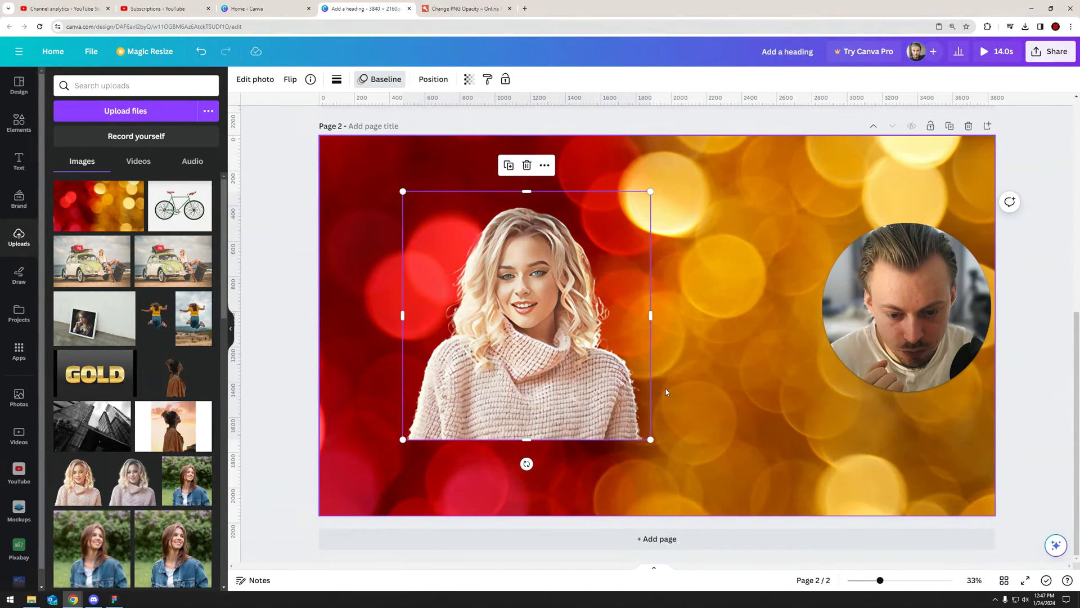
- Delete the woman photo and download only Page 2's bokeh background as a PNG
key(Delete)
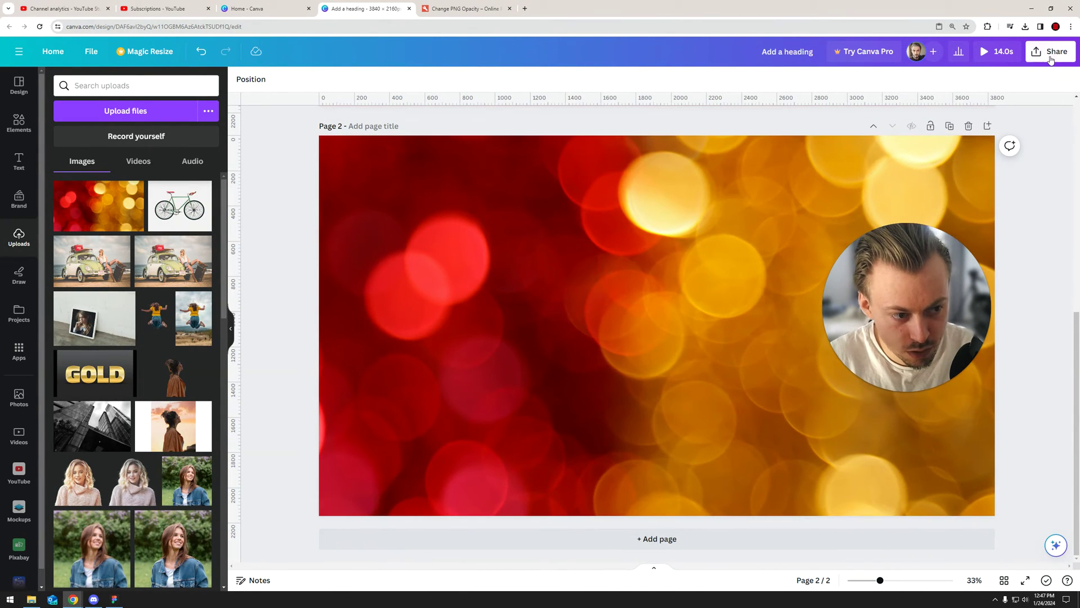
click(1049, 54)
click(911, 315)
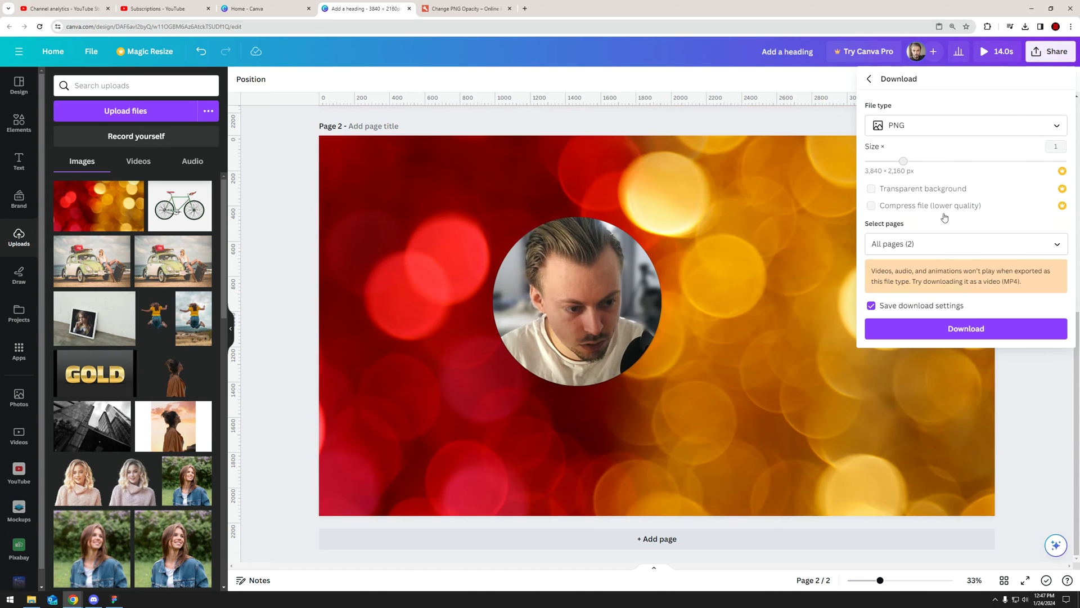
click(921, 126)
click(928, 187)
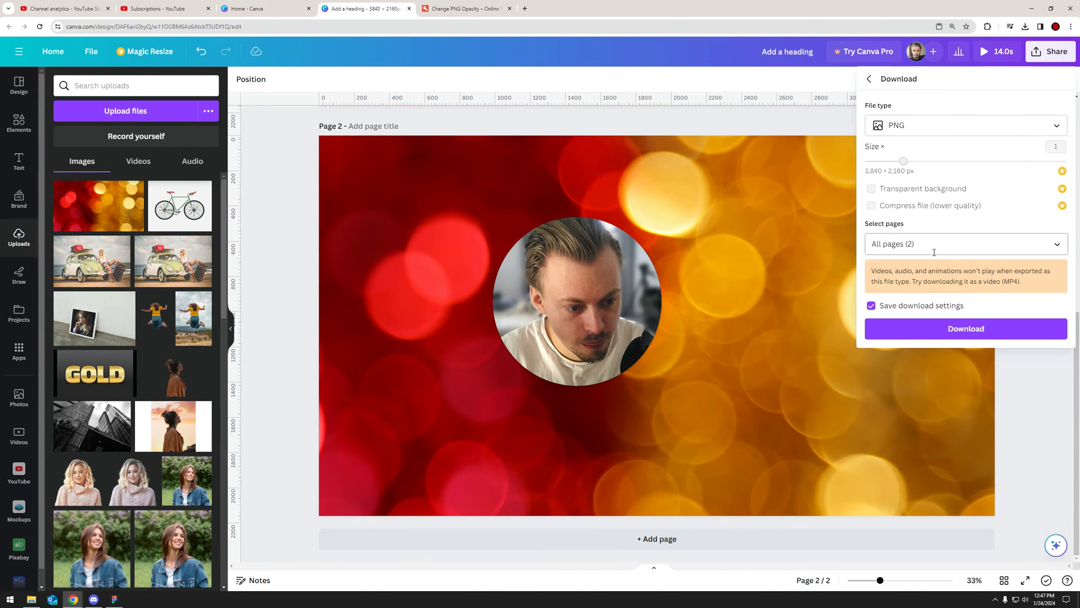
click(934, 248)
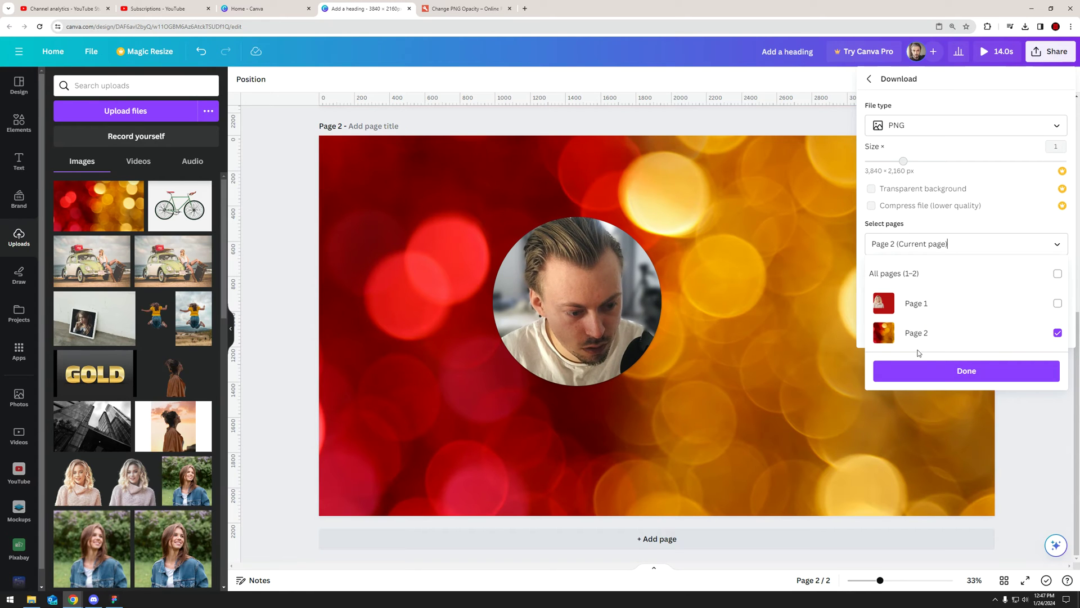
click(943, 368)
click(933, 330)
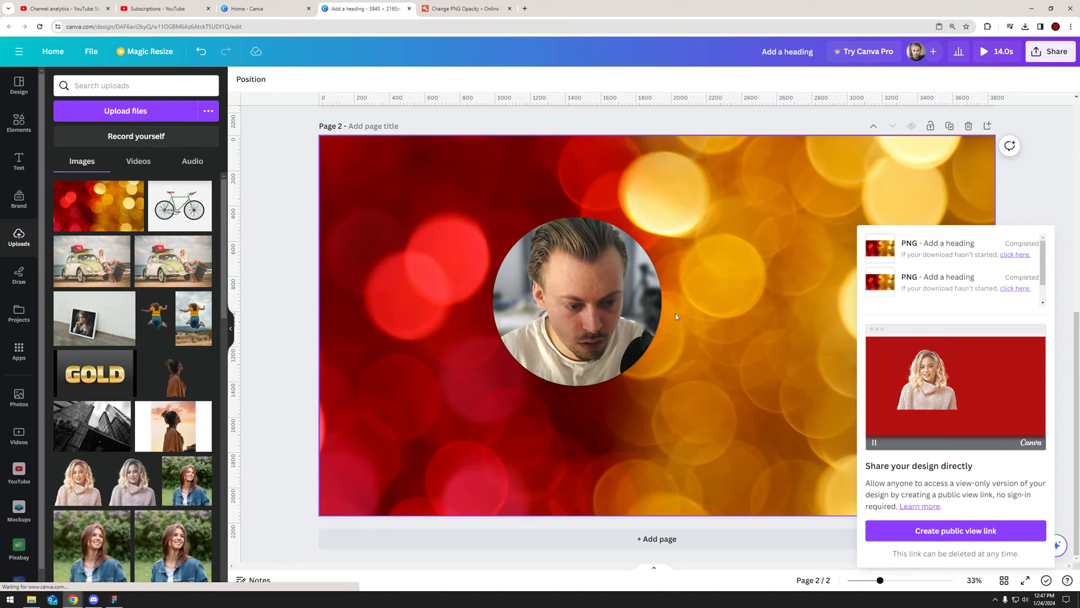
click(405, 264)
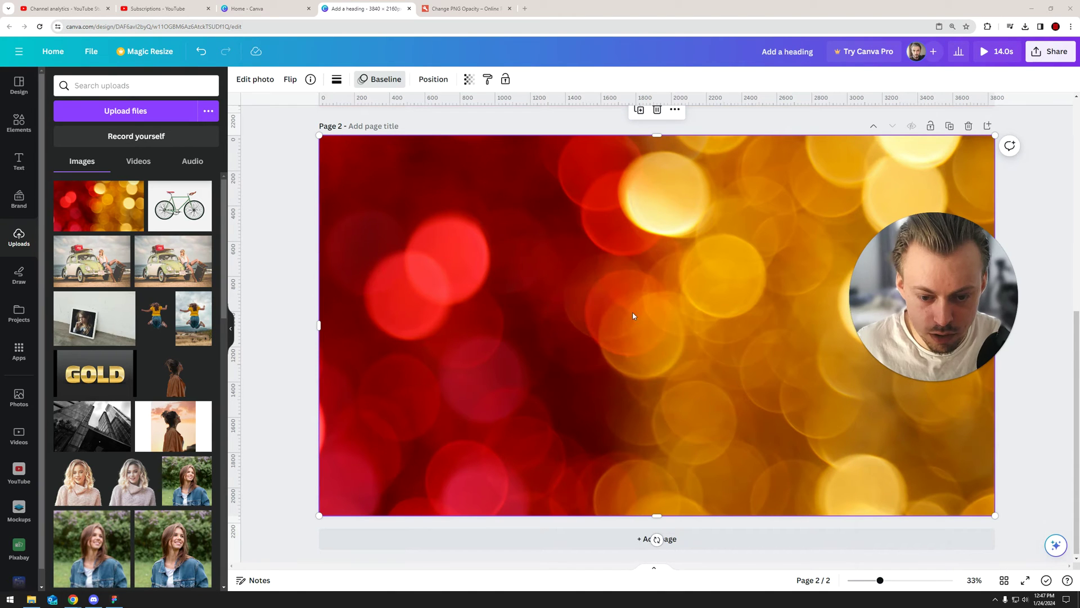
- Restore the deleted woman photo onto the page and select it
key(ctrl+v)
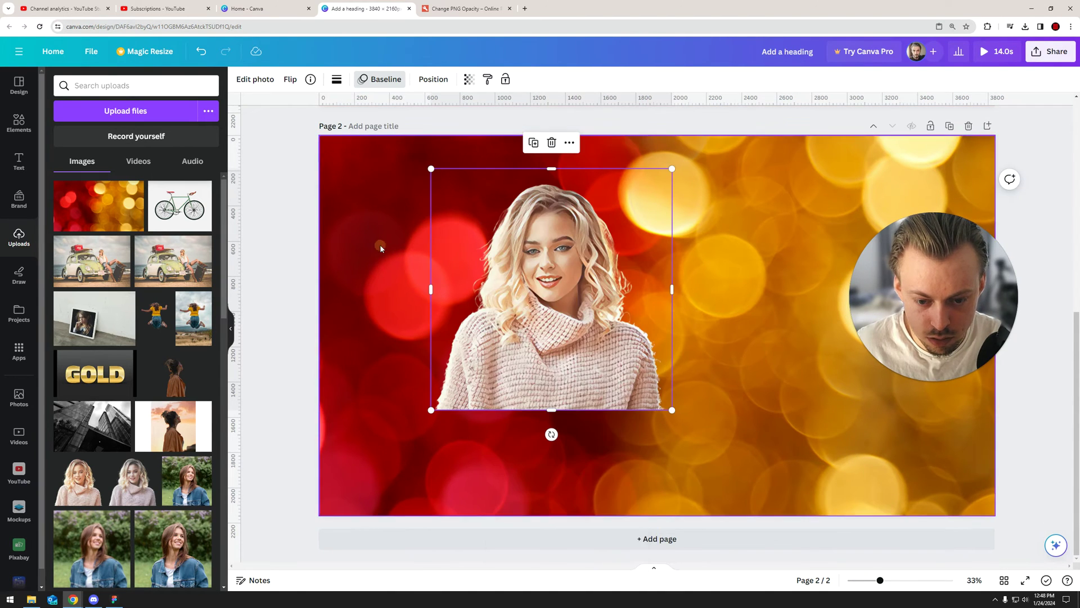
click(548, 300)
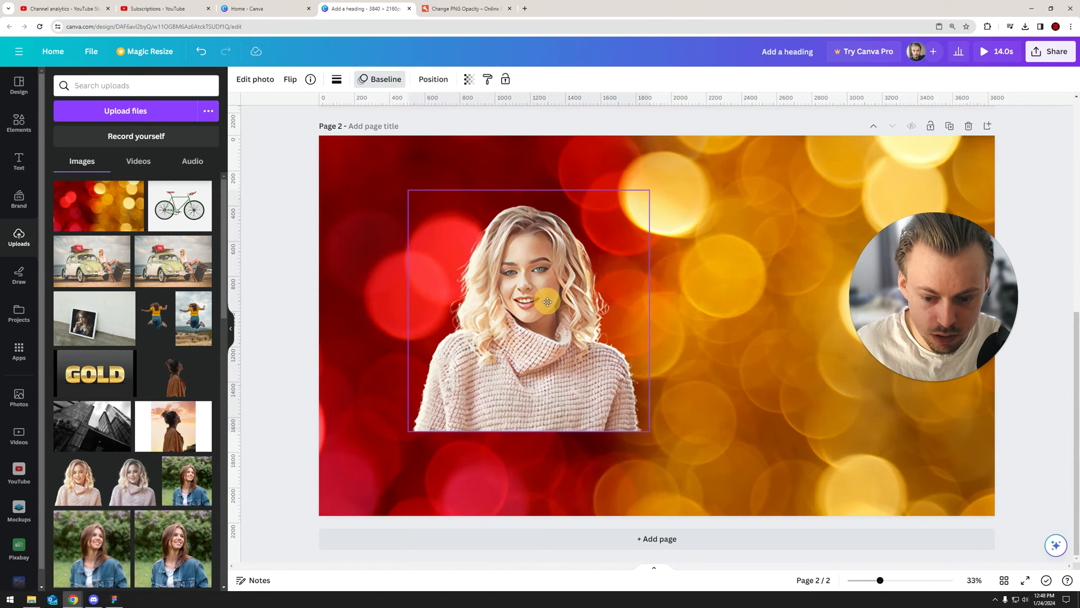
click(460, 16)
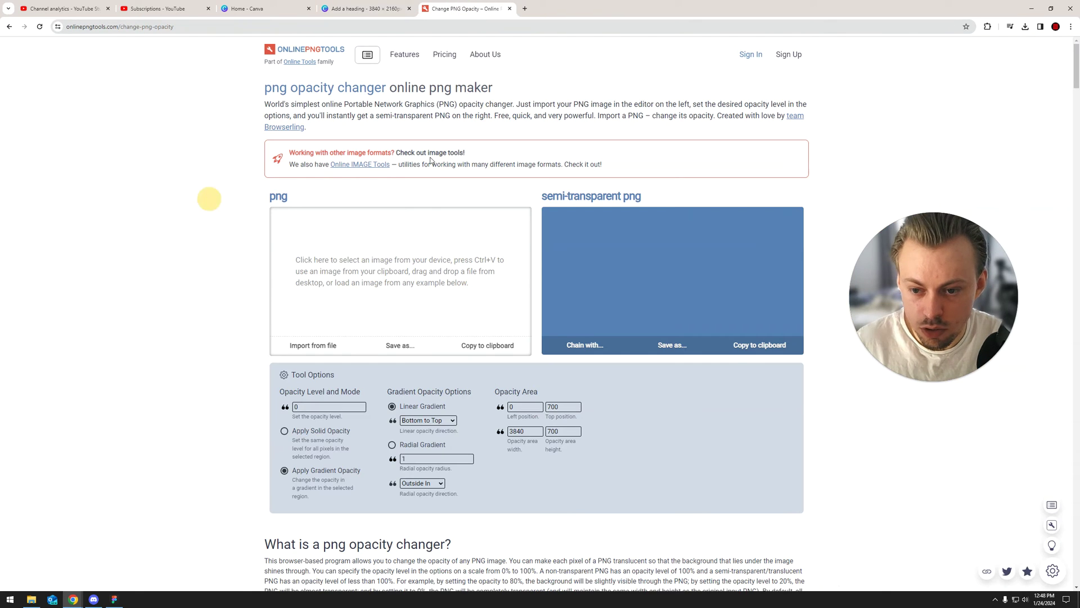
- Import the downloaded bokeh background PNG into Online PNG Tools from file
click(318, 344)
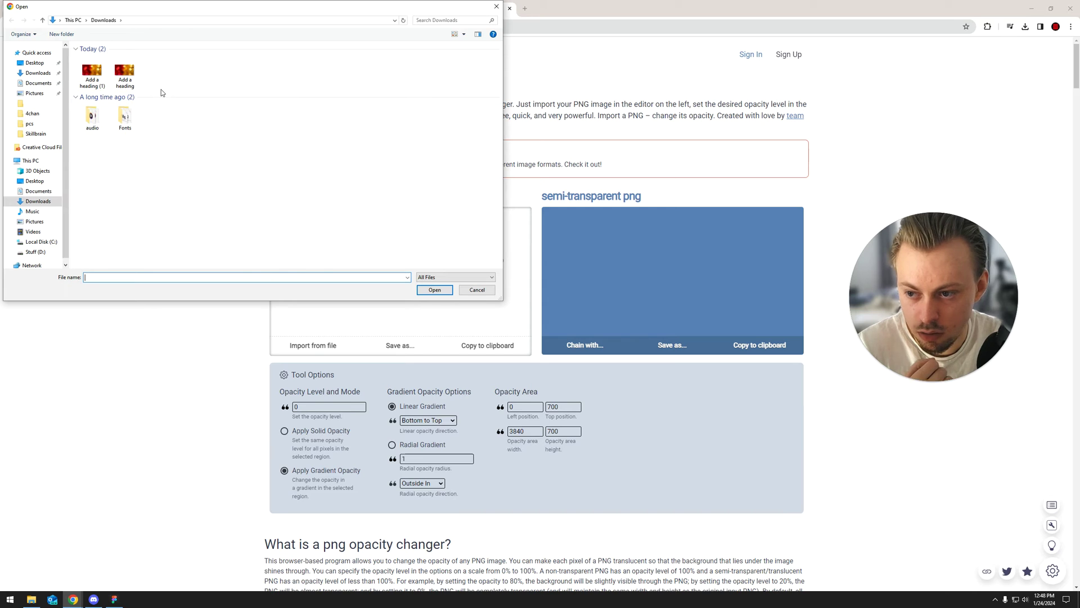
double_click(126, 80)
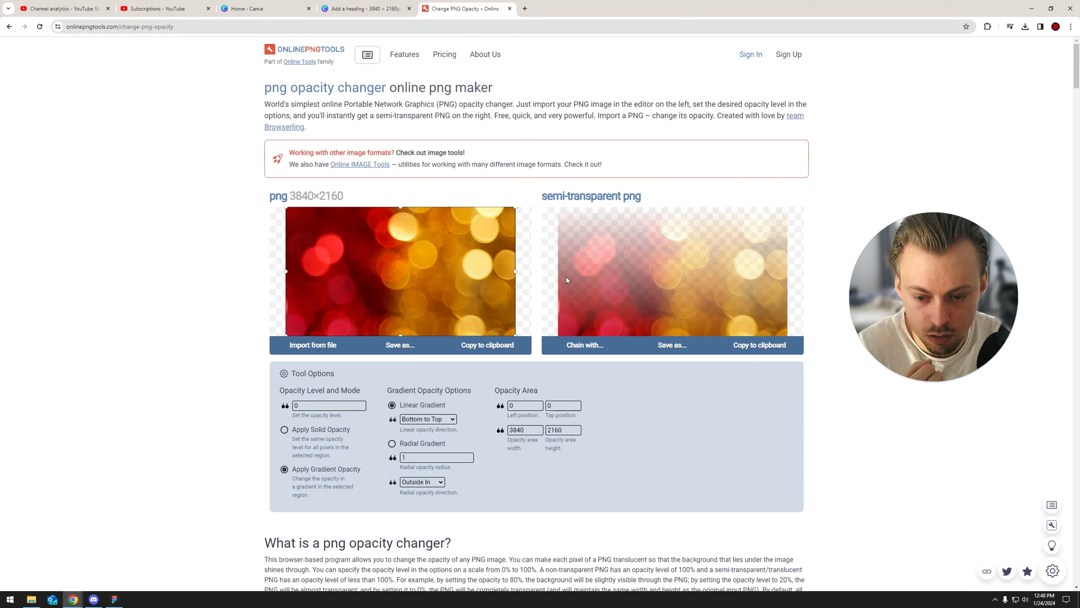
drag(913, 275, 881, 281)
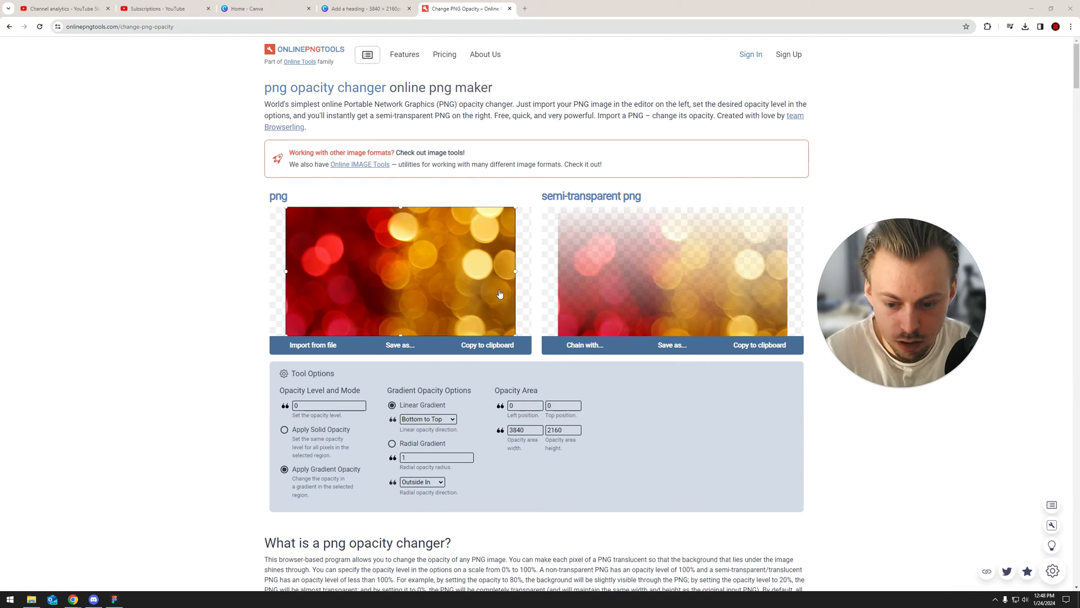
- Nudge the woman photo slightly in the Canva design, then return to the opacity tool
click(91, 28)
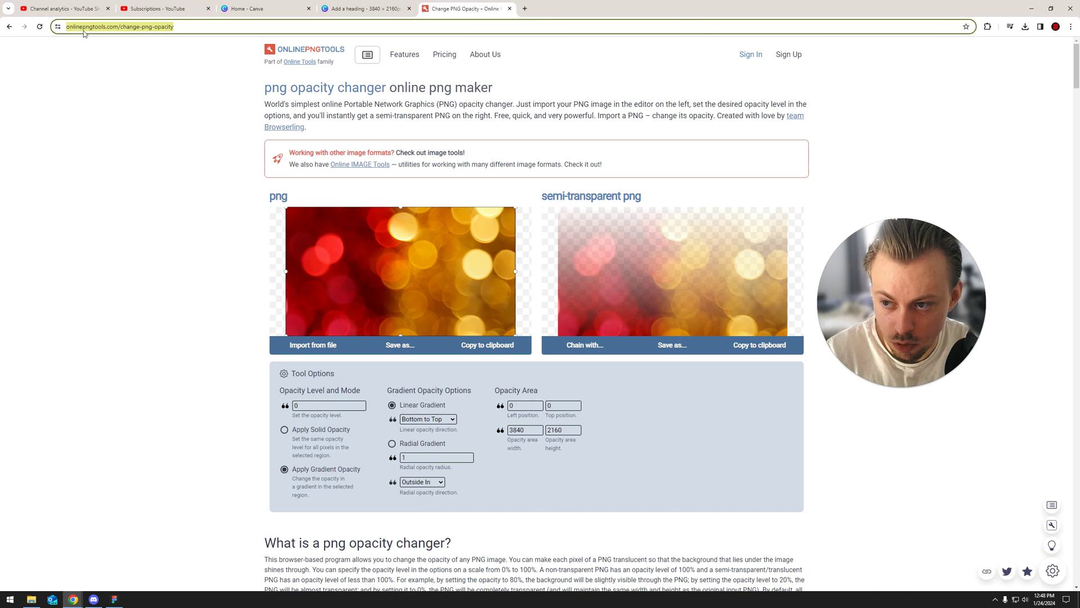
click(152, 105)
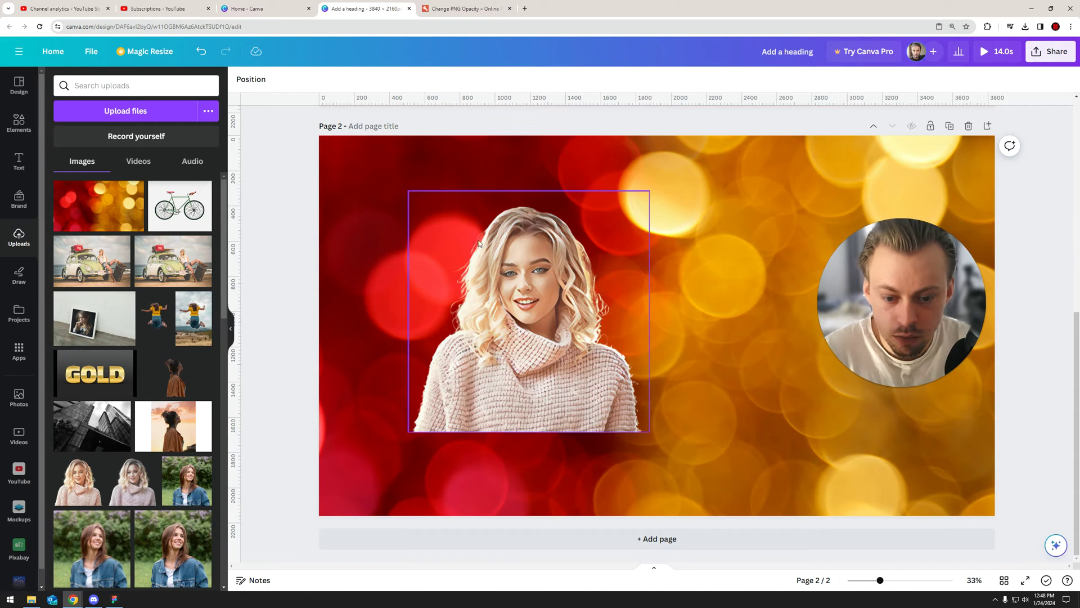
mouse_move(504, 283)
mouse_down()
mouse_move(497, 276)
mouse_move(515, 298)
mouse_up()
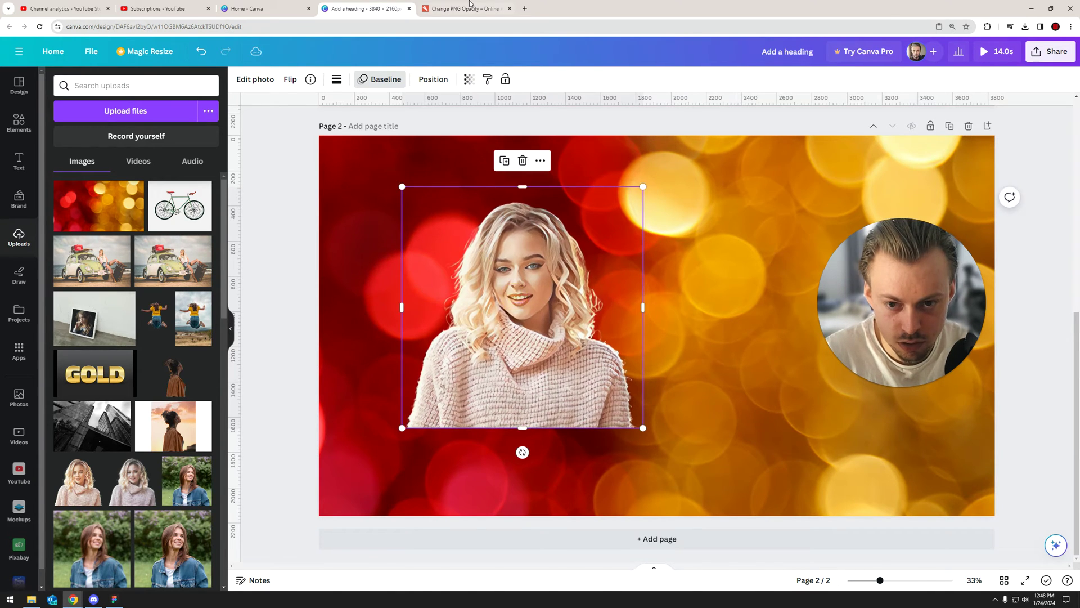
key(ctrl+Tab)
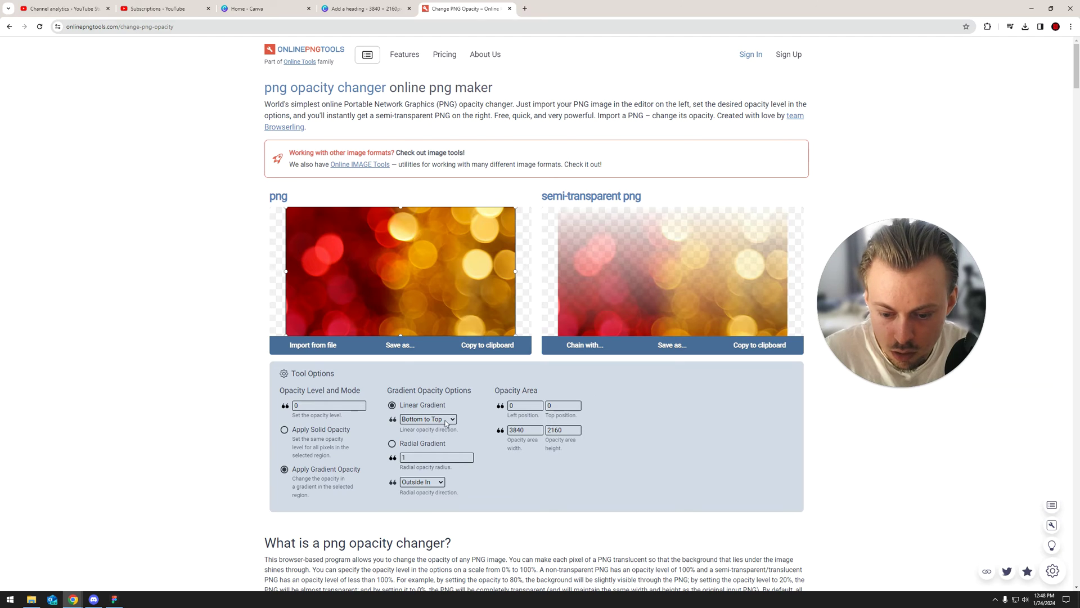
- Keep gradient opacity and change its linear direction to Top to Bottom
click(283, 430)
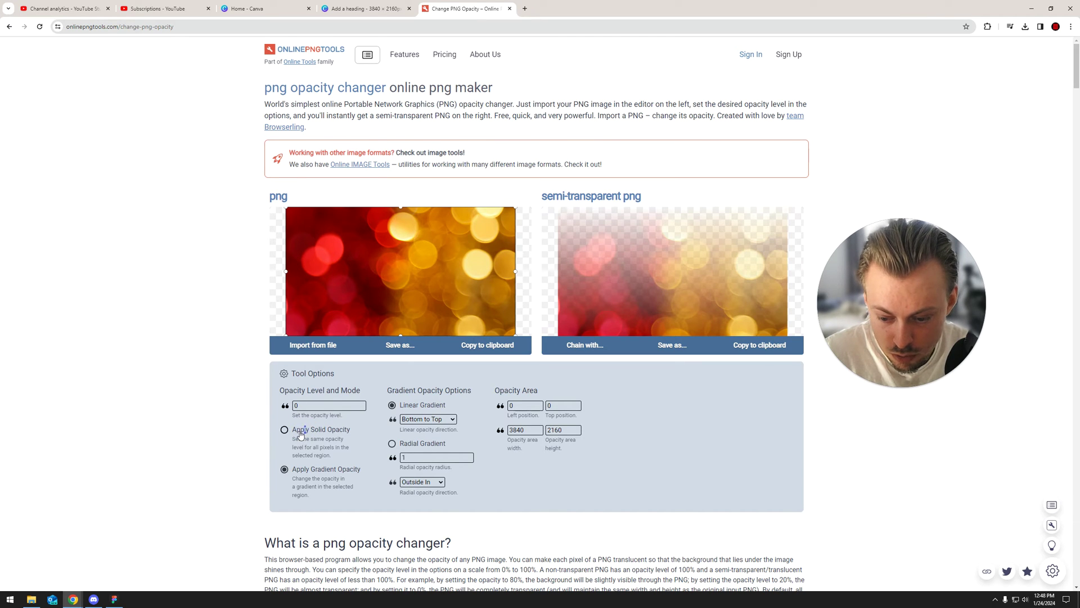
click(307, 470)
click(433, 419)
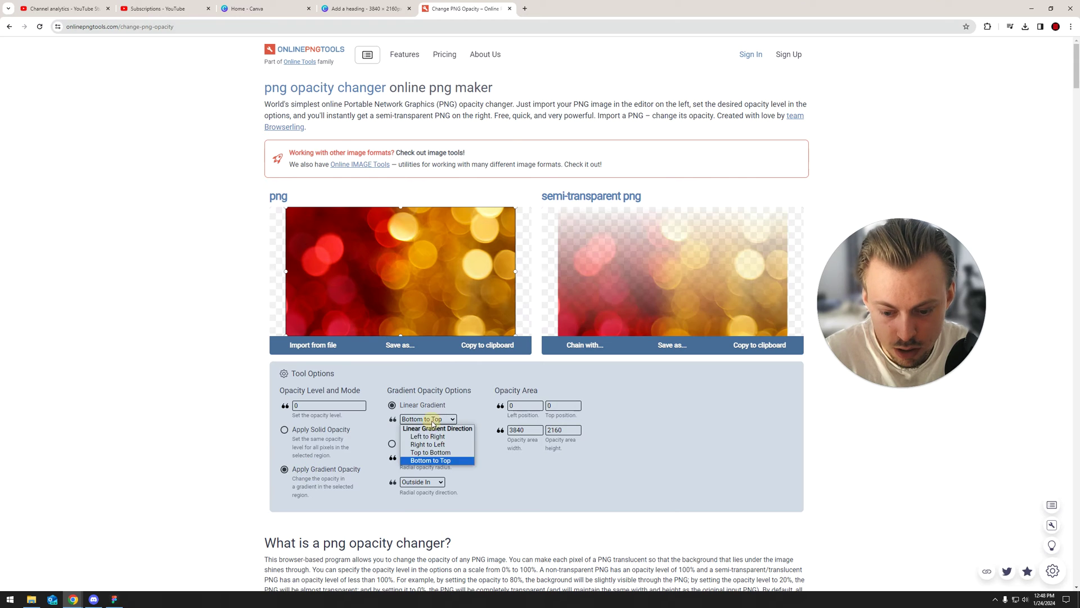
click(433, 456)
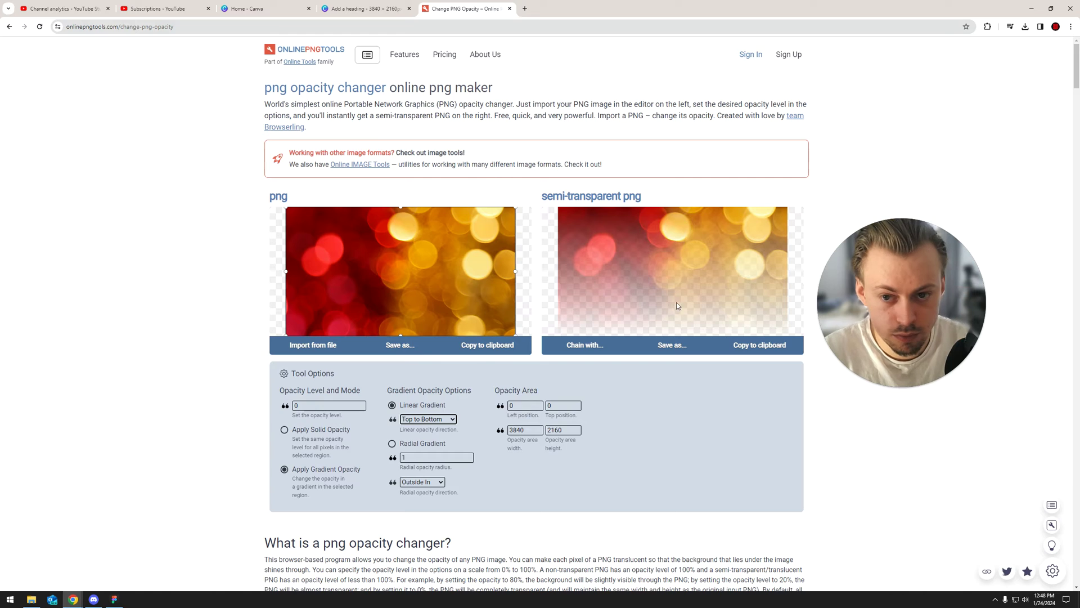
click(365, 8)
click(527, 358)
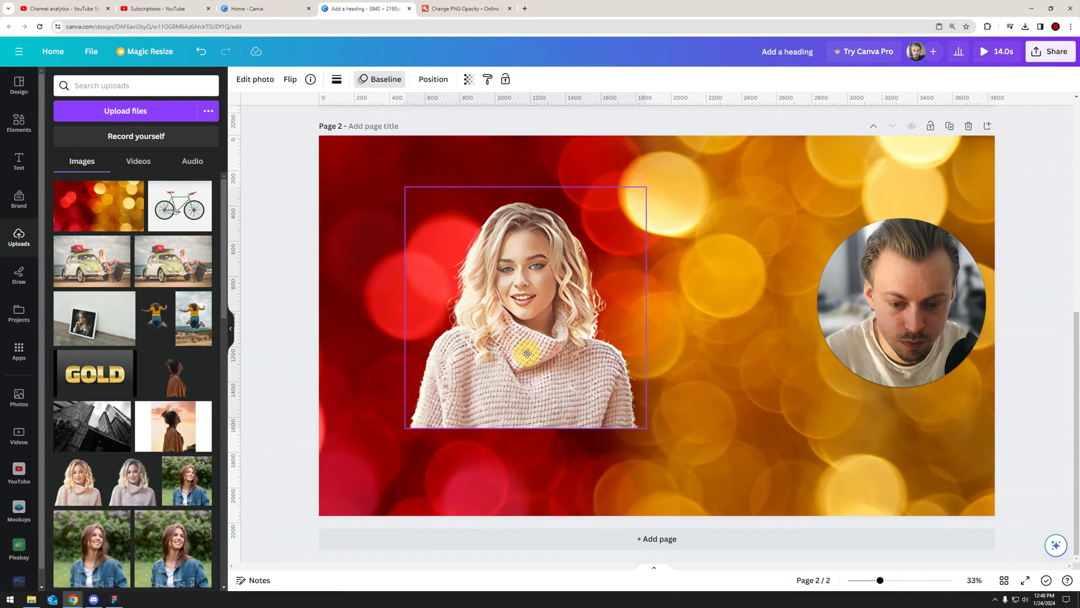
- Resize the woman photo by its corner and move it lower on the page
drag(646, 430, 657, 437)
drag(571, 375, 562, 370)
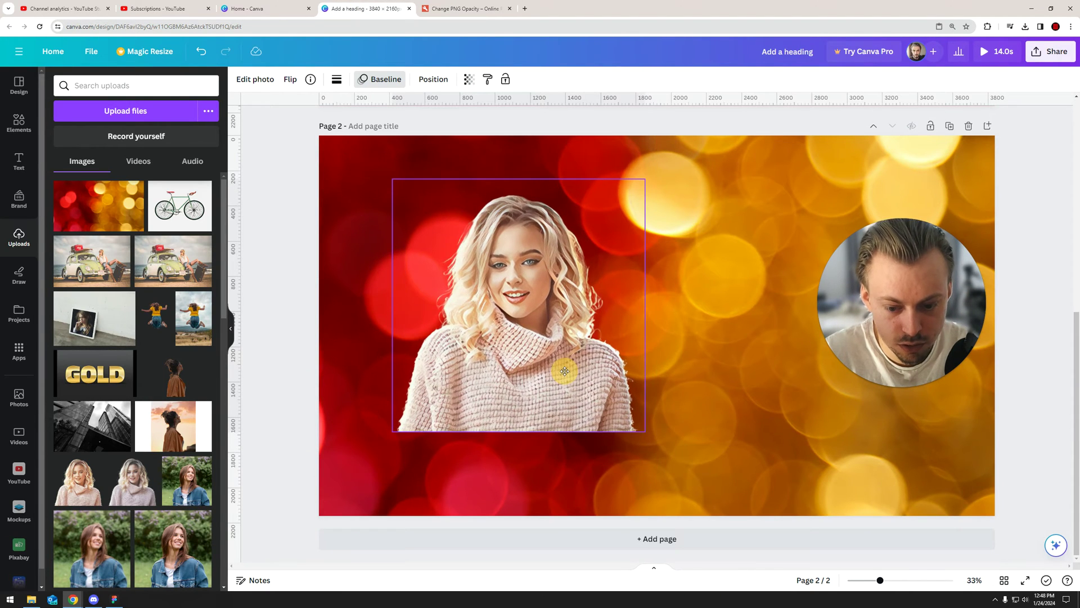
drag(646, 429, 624, 409)
drag(542, 353, 554, 359)
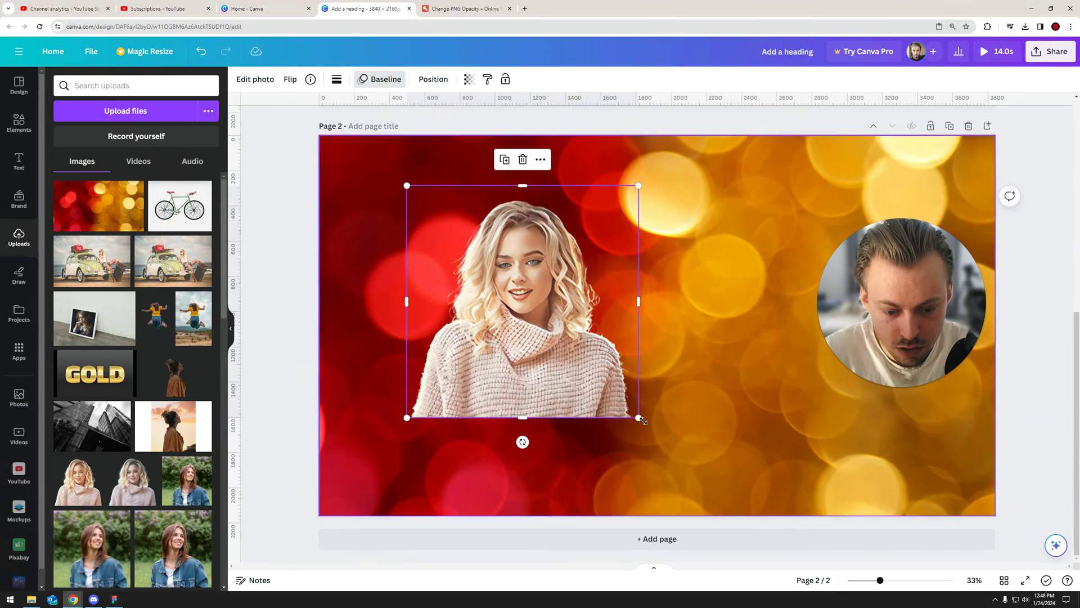
drag(637, 415, 622, 400)
drag(529, 347, 530, 364)
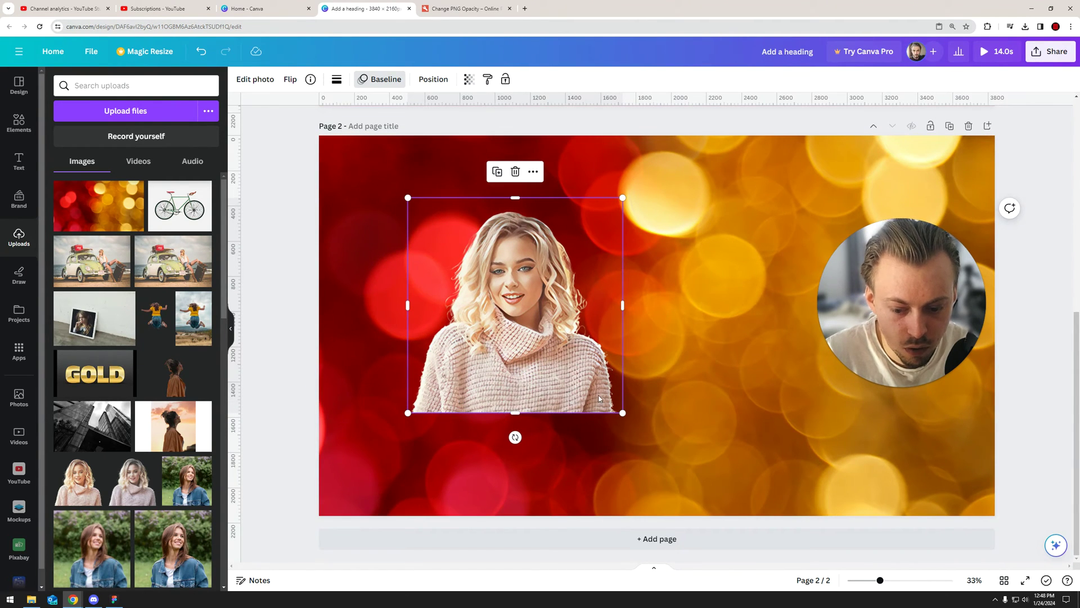
- Reselect the woman photo, enlarge it slightly and shift it up and left
click(518, 418)
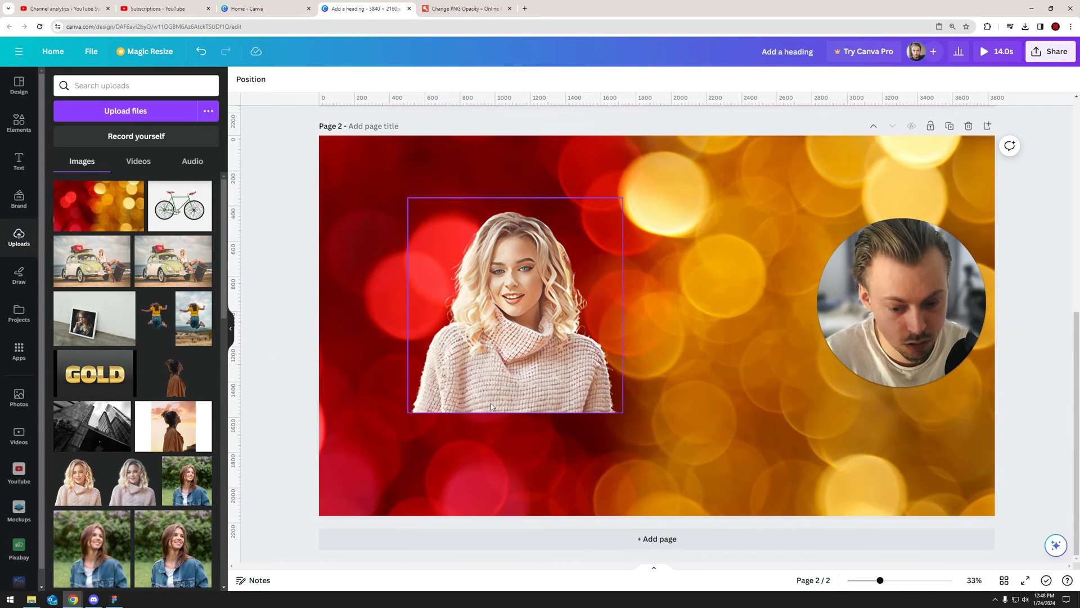
click(472, 387)
drag(622, 413, 647, 442)
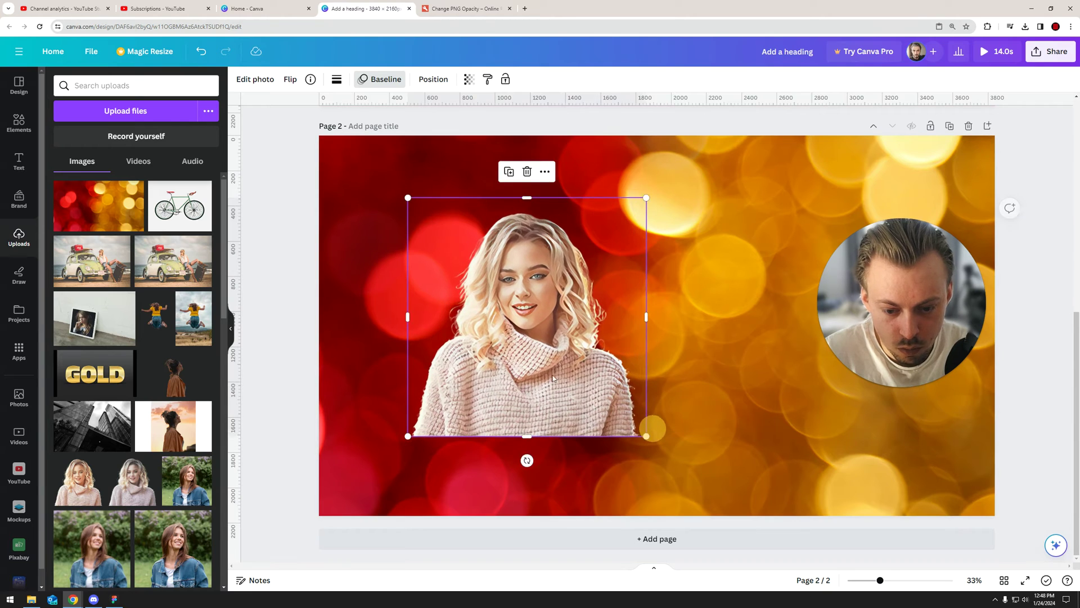
drag(527, 439, 513, 434)
click(500, 8)
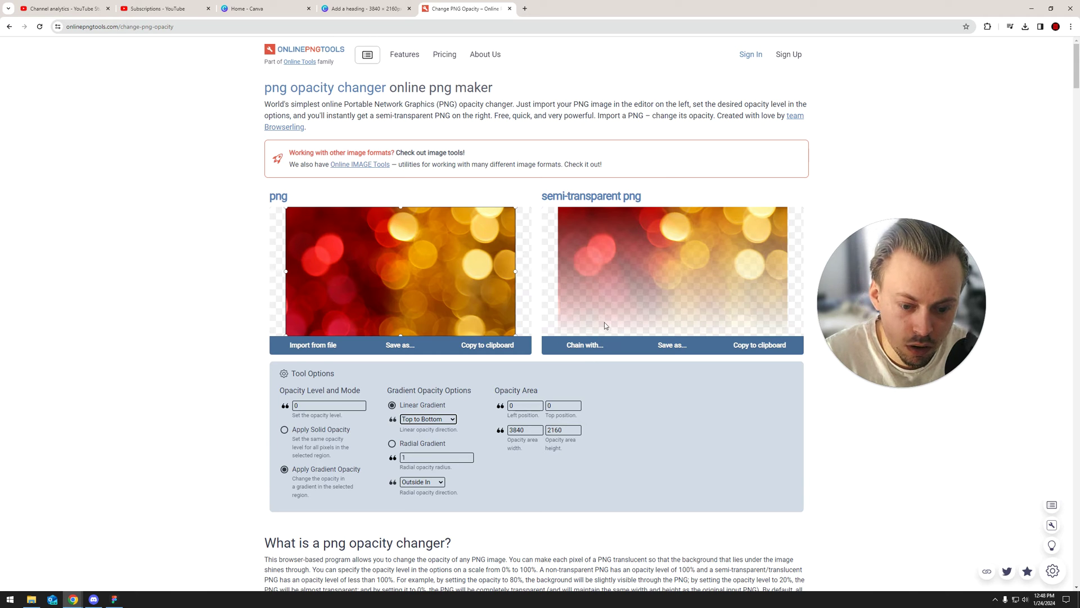
- Set the gradient direction back to Bottom to Top
click(427, 418)
click(435, 457)
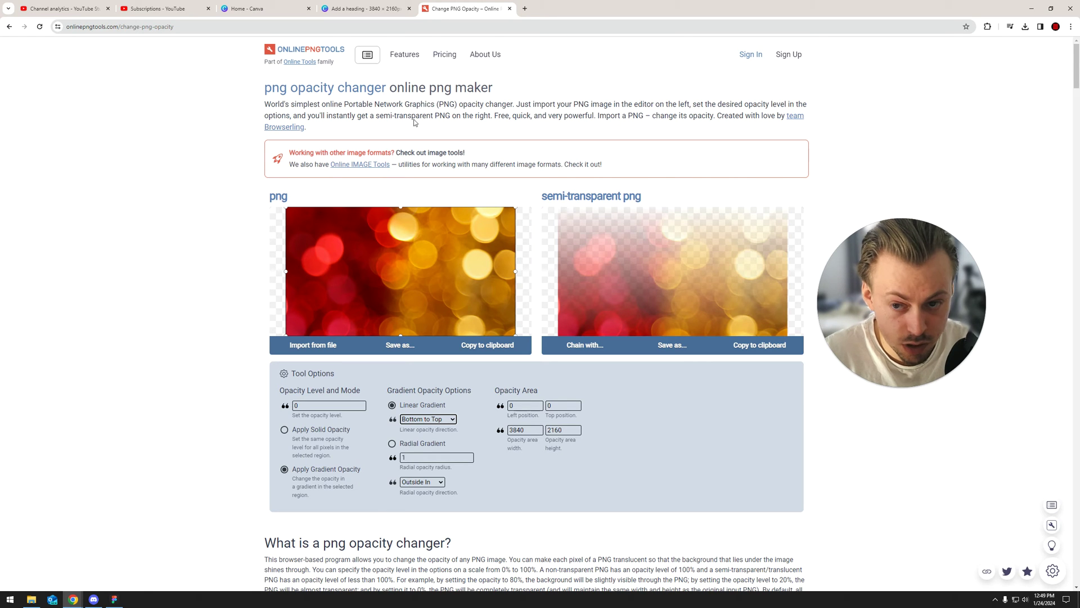
click(264, 9)
click(360, 8)
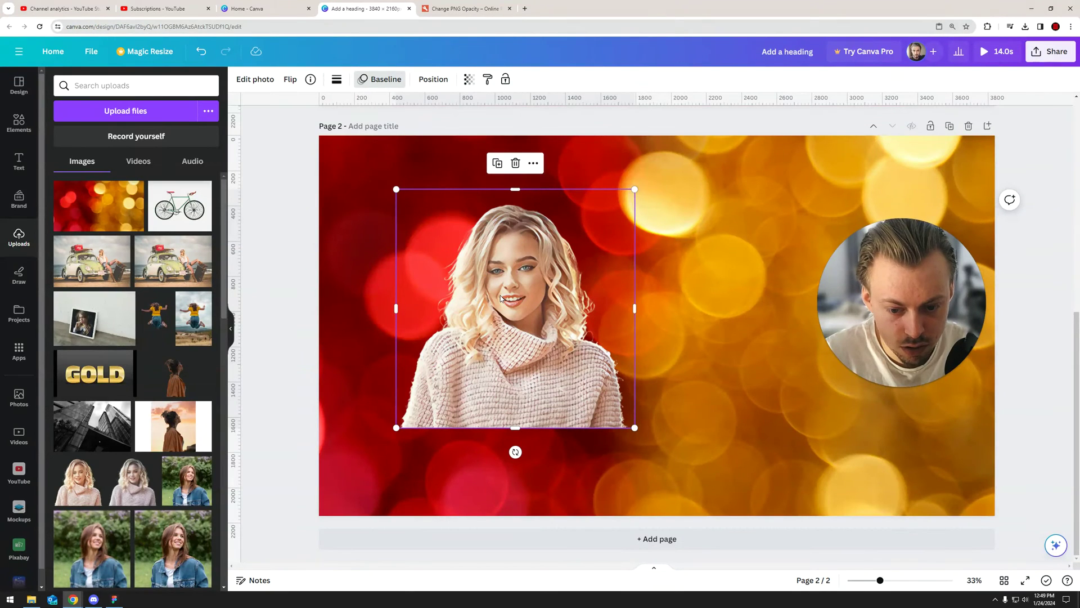
click(475, 9)
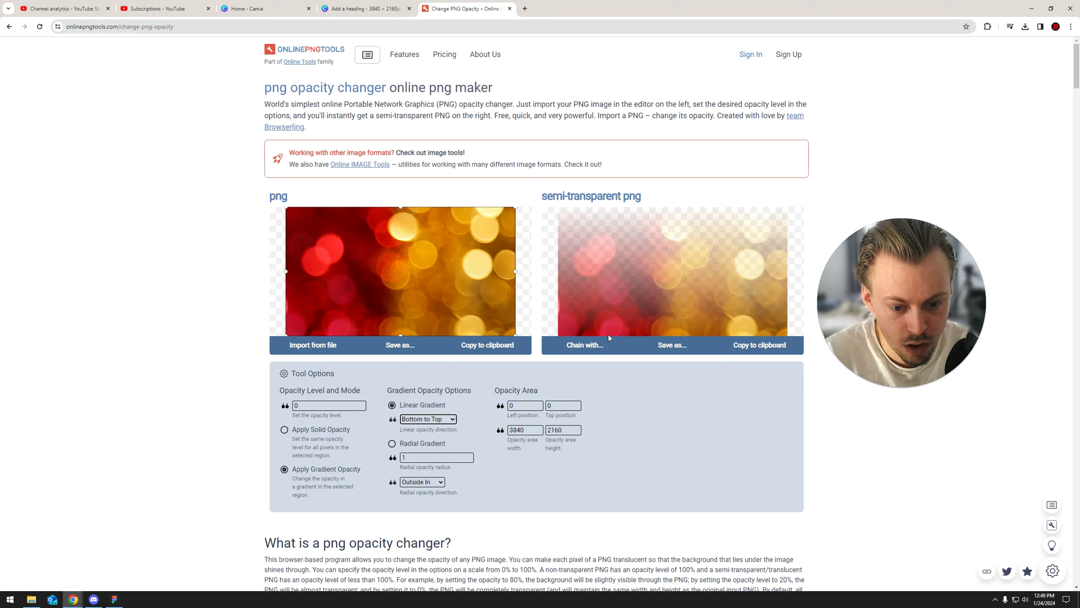
- Compare the faded bokeh preview against the Canva woman design by switching tabs
click(366, 8)
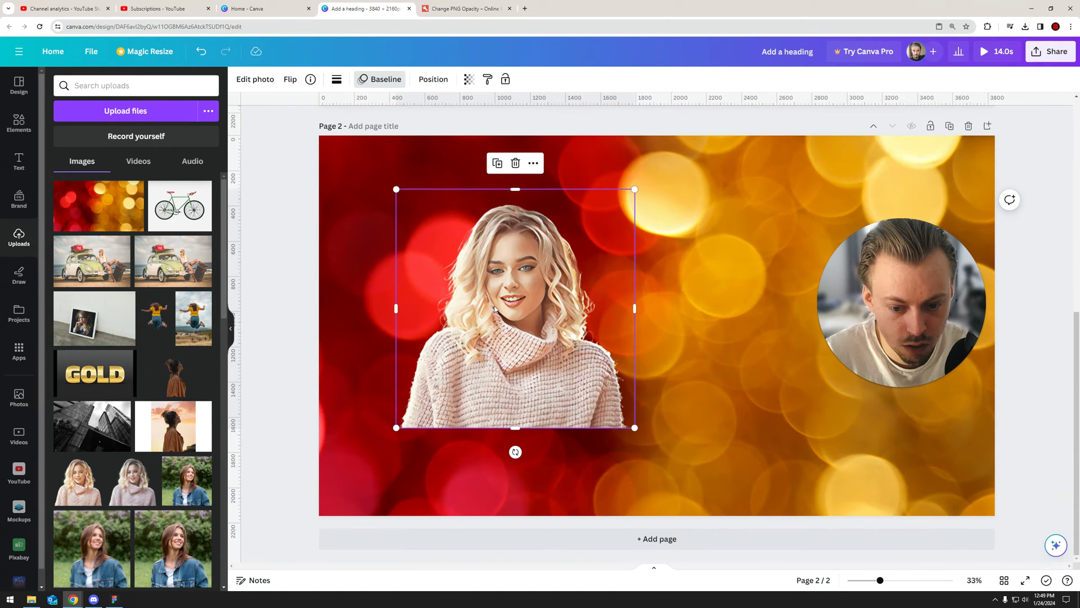
click(275, 297)
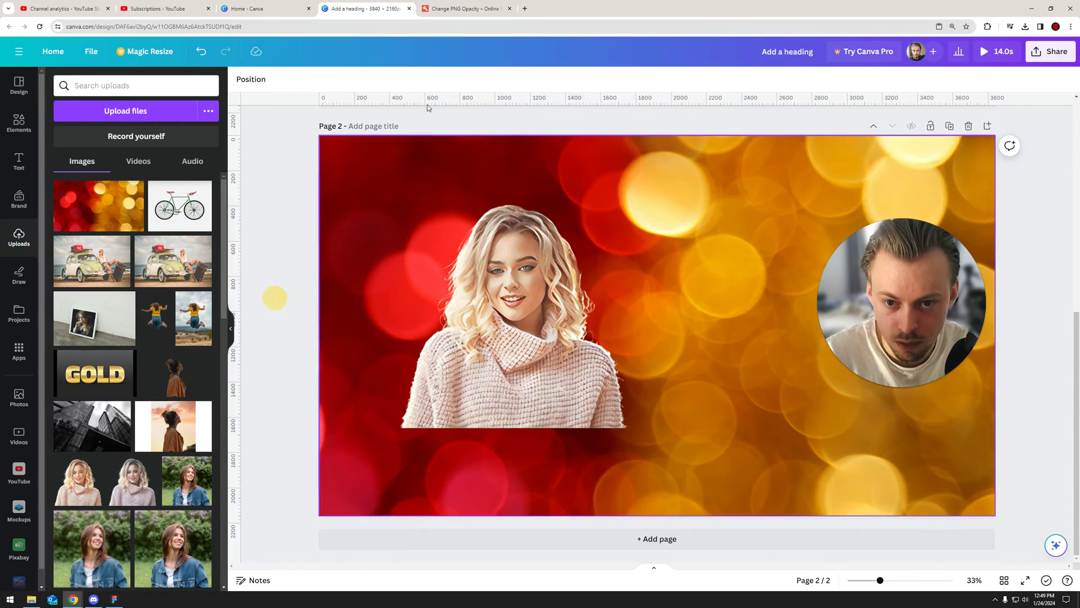
click(462, 9)
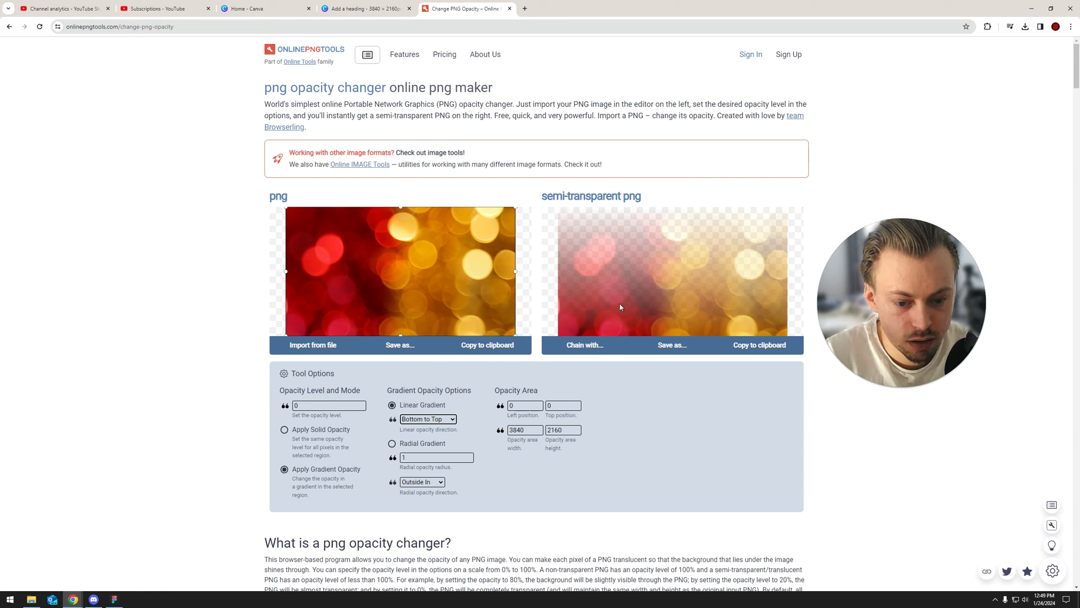
click(363, 8)
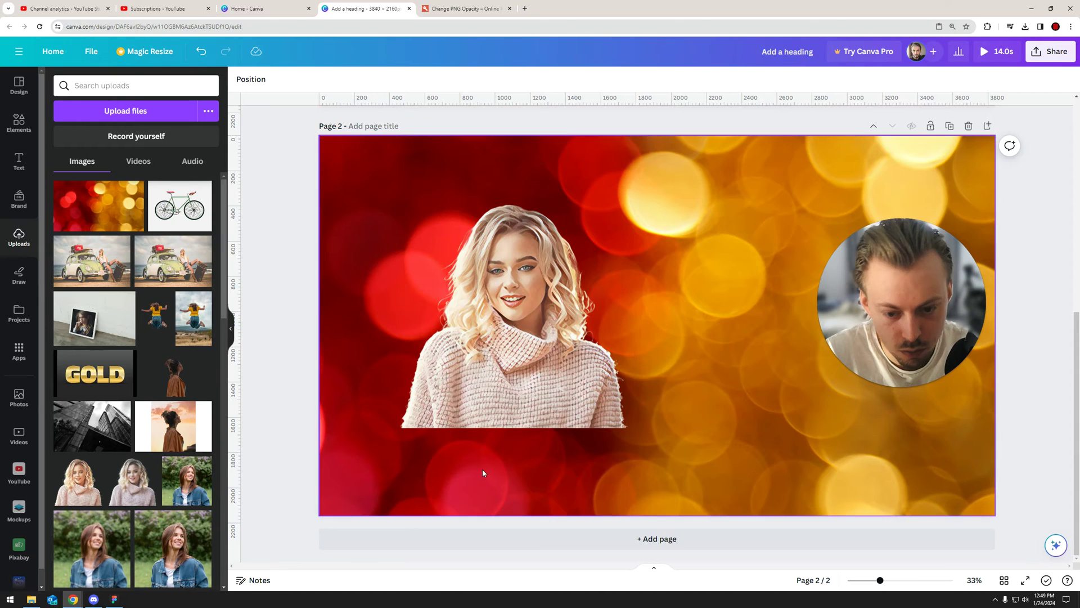
click(484, 9)
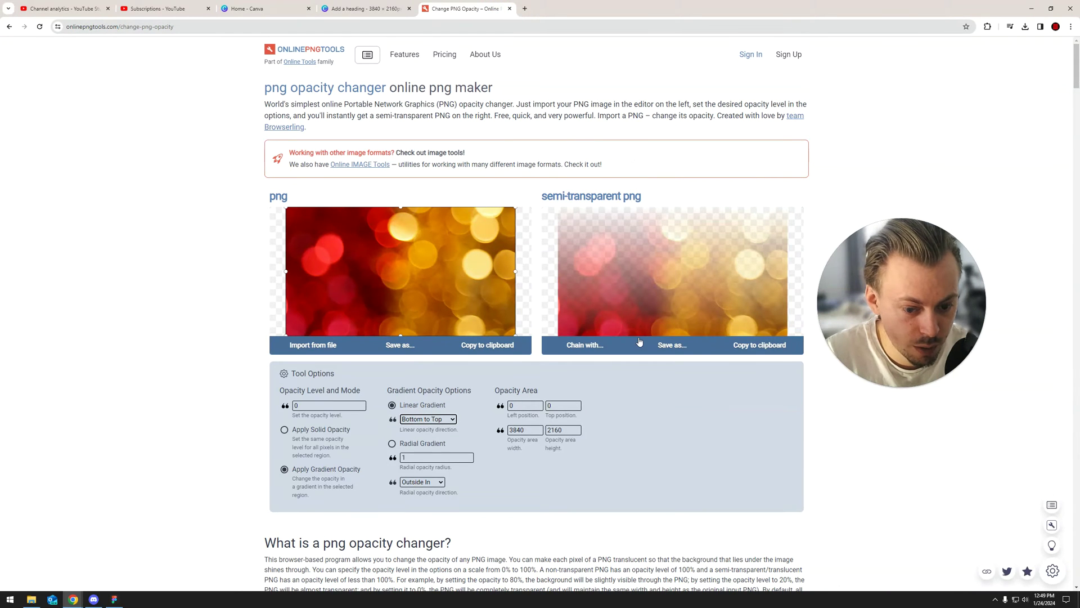
click(335, 9)
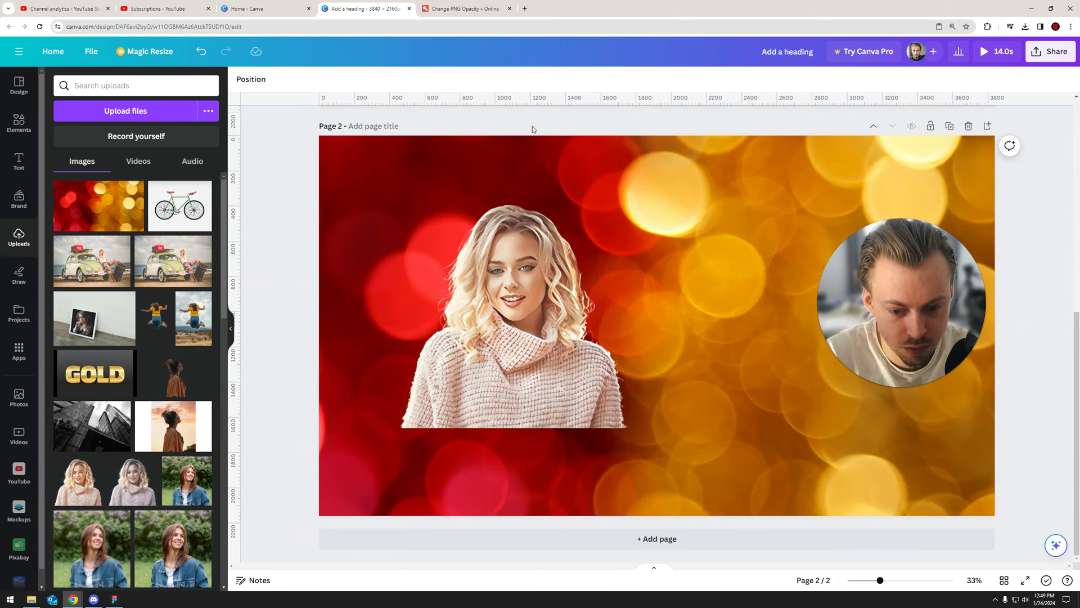
click(522, 278)
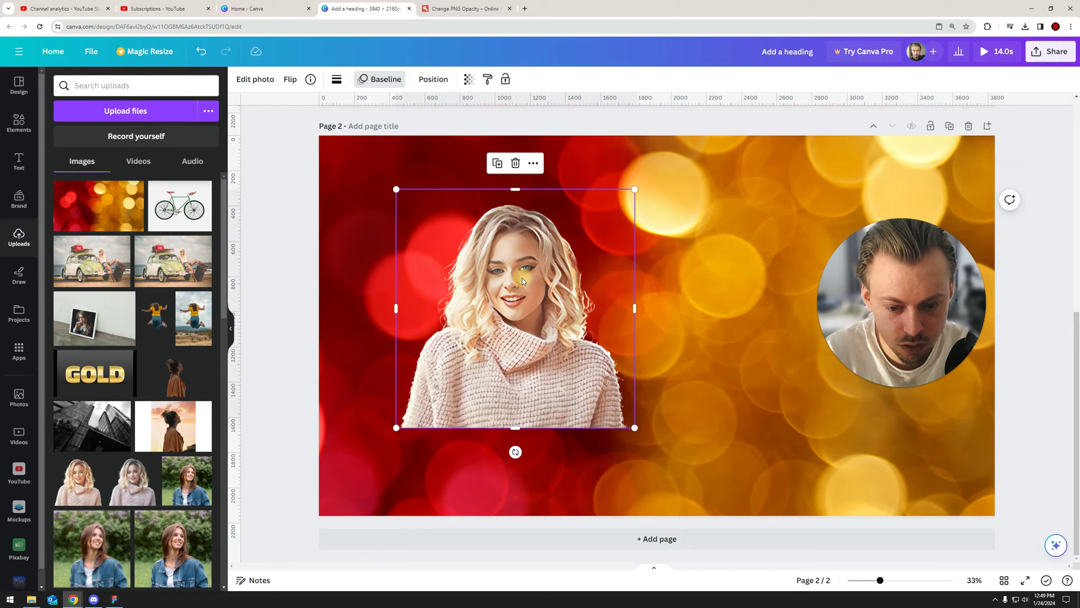
click(467, 11)
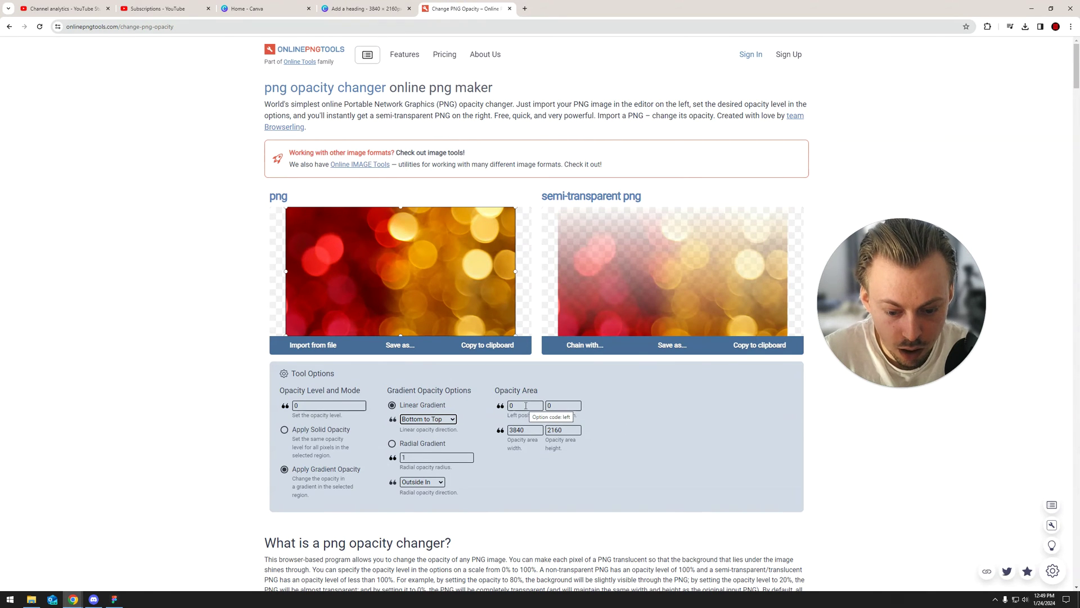
- Try an opacity area height of 860 and top positions of 1200, 500 and 600
click(645, 387)
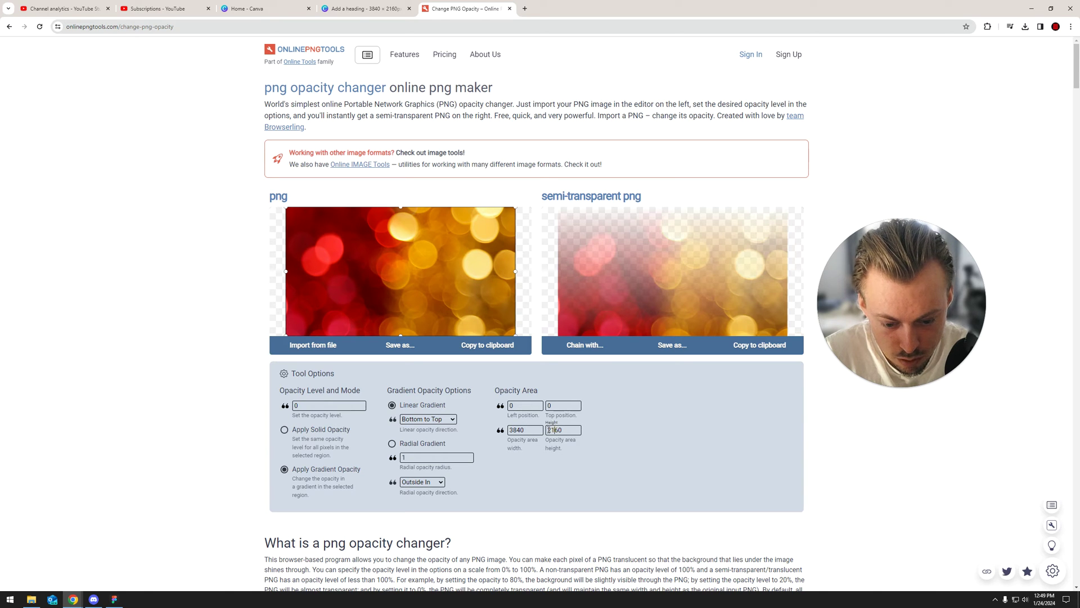
drag(555, 430, 547, 430)
text(80)
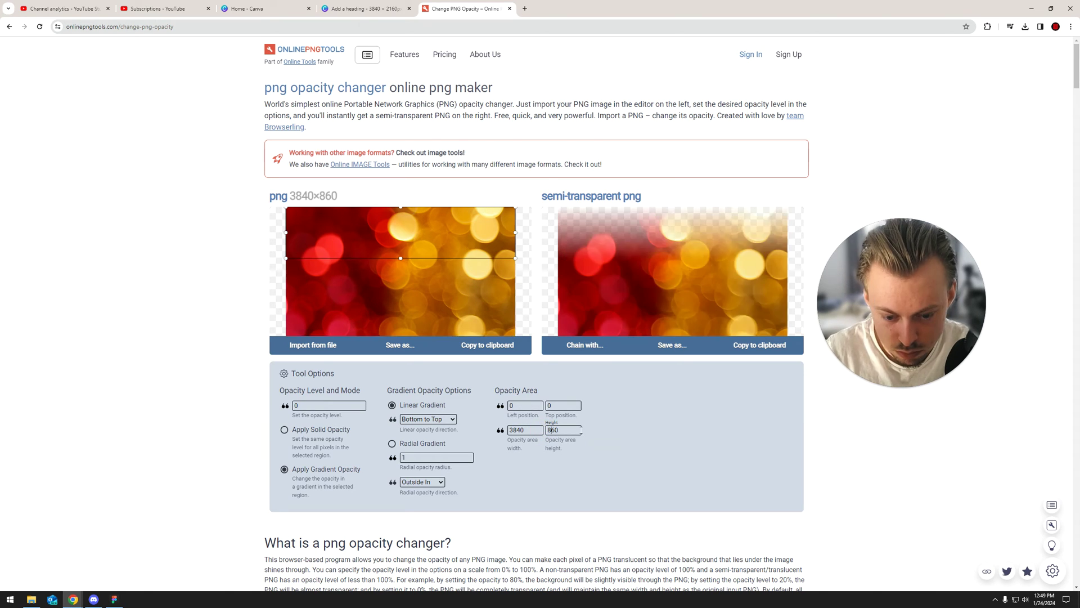
key(BackSpace)
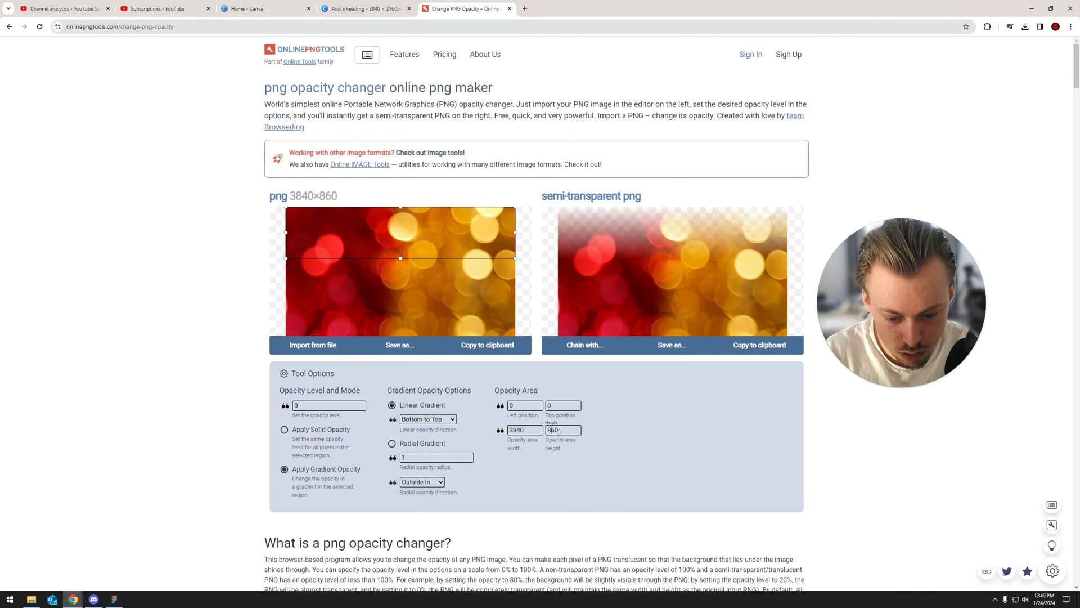
double_click(557, 407)
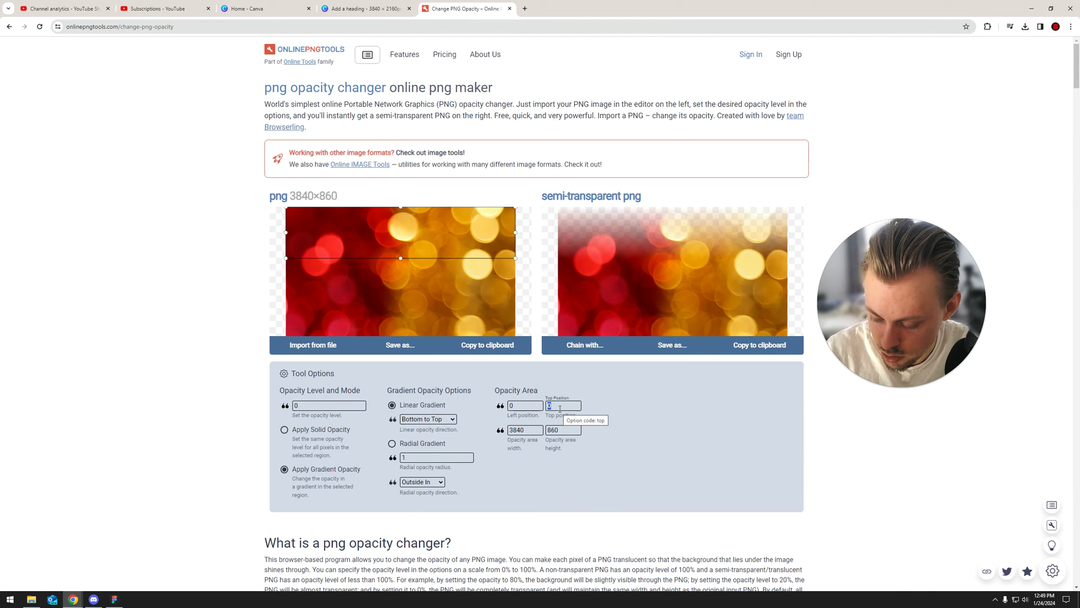
text(1200)
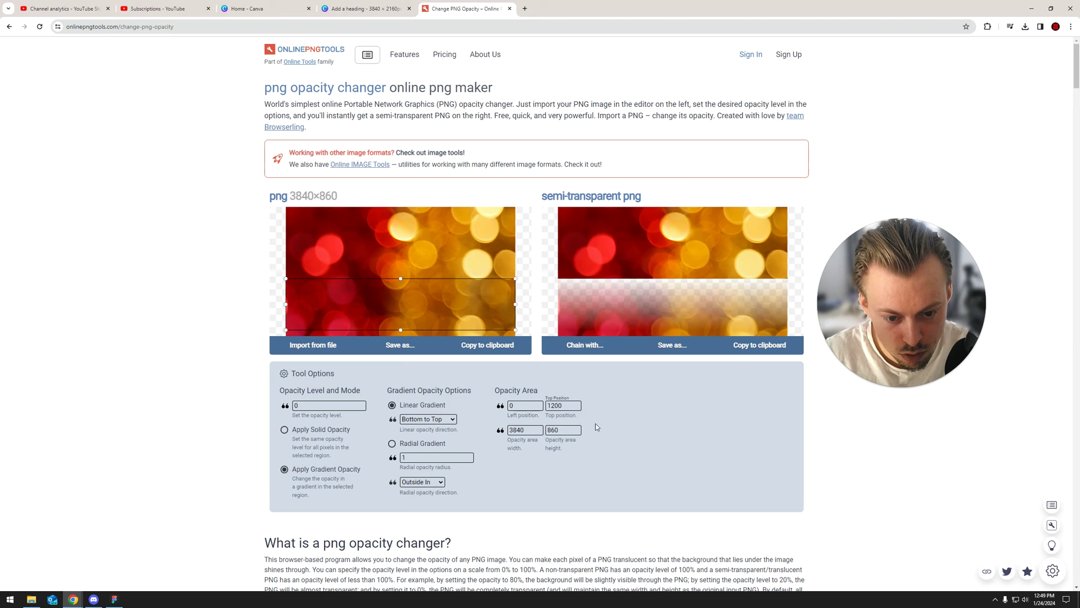
double_click(556, 406)
text(500)
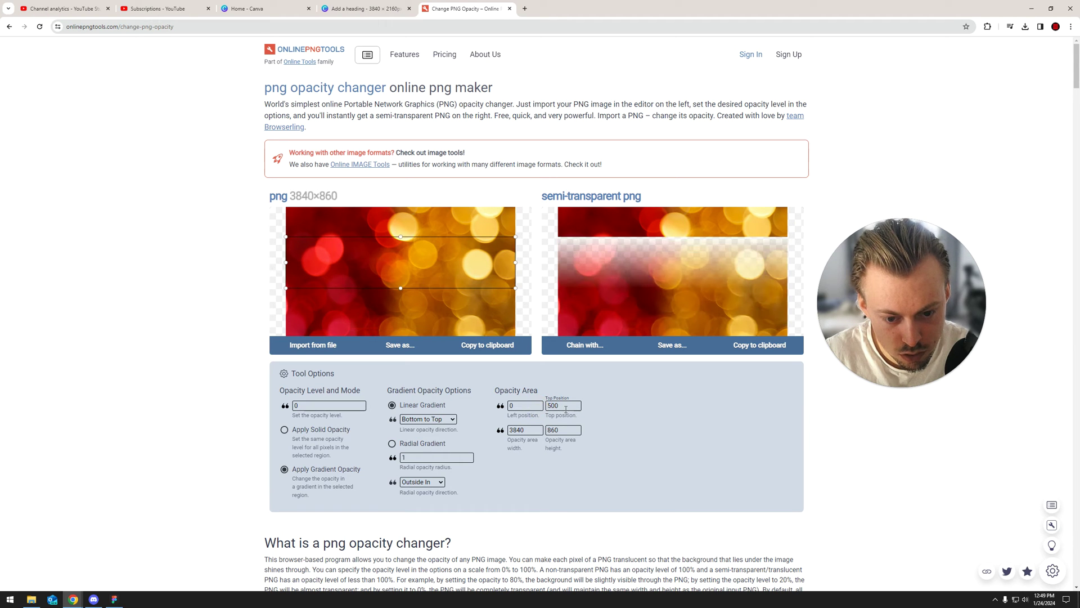
double_click(553, 405)
text(600)
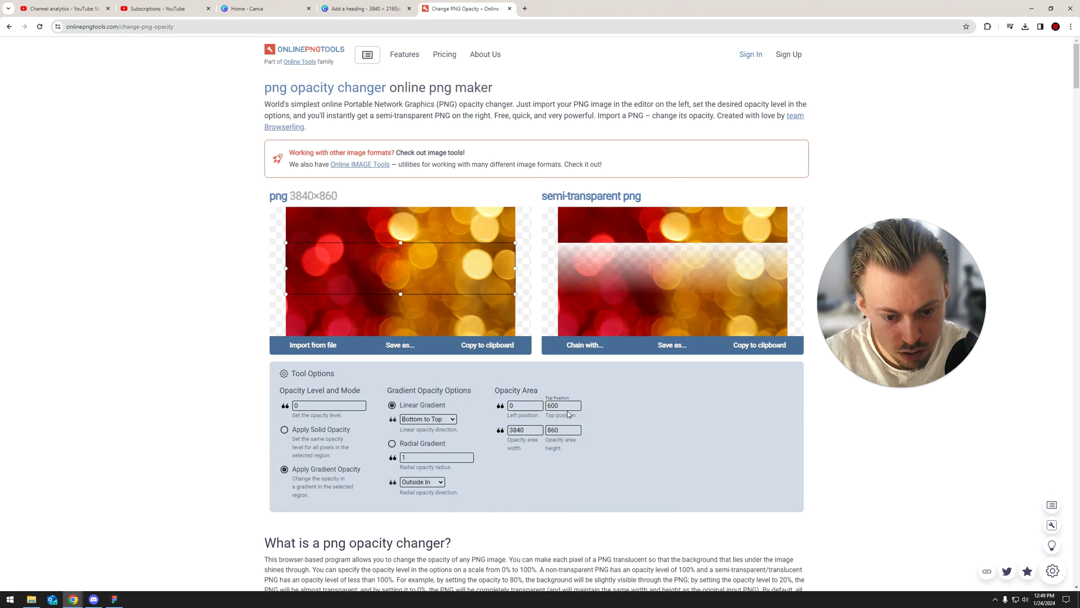
- Adjust the top position and set the opacity area height to 1000
click(551, 430)
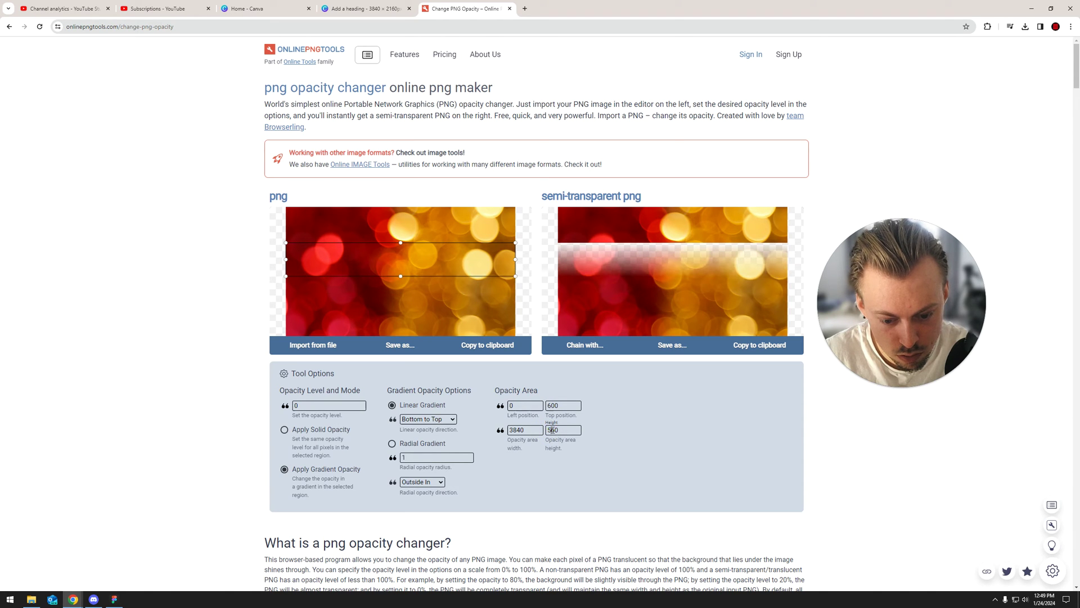
key(BackSpace)
text(7)
click(552, 408)
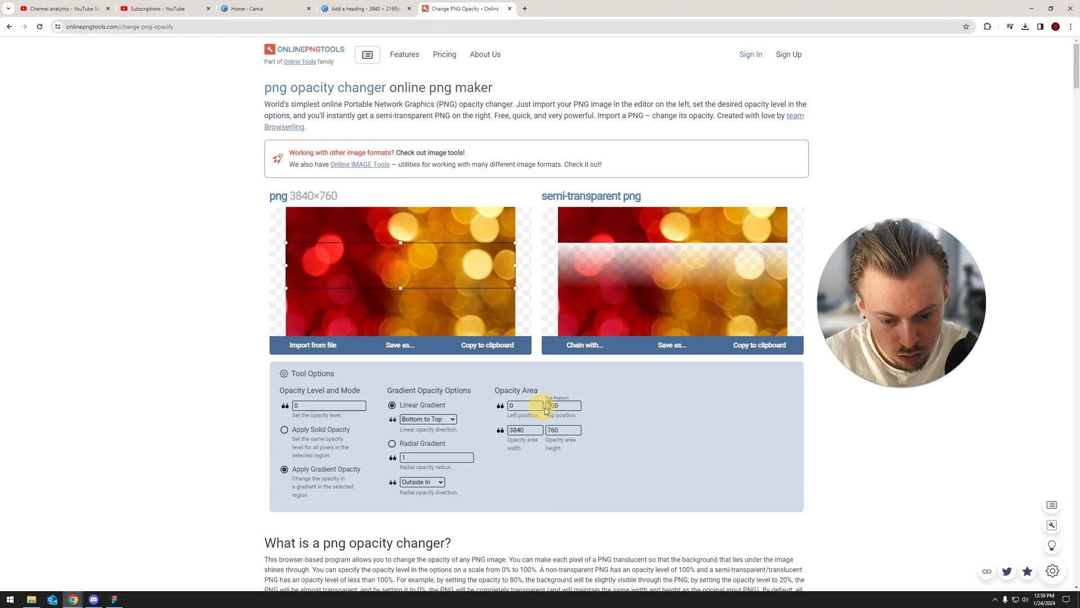
key(BackSpace)
text(8)
double_click(555, 430)
text(100)
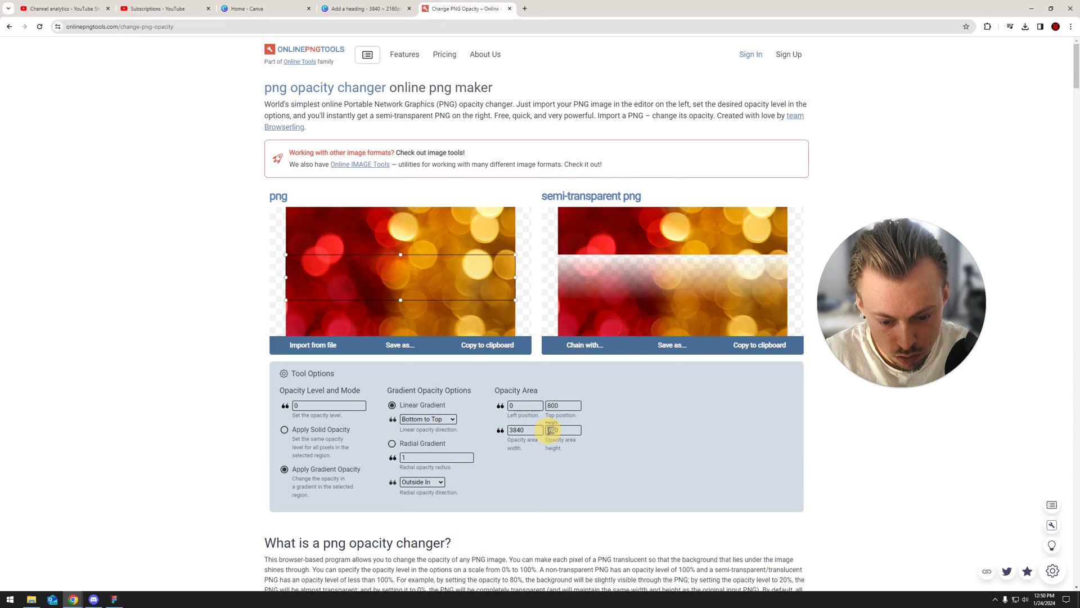
text(0)
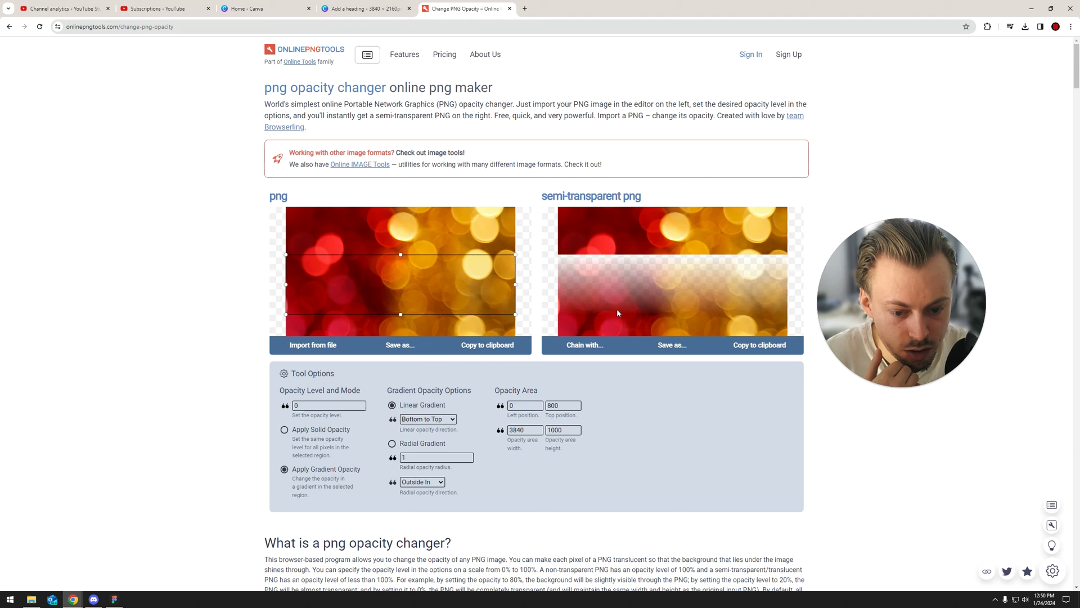
- Compare the fade against the Canva design by switching between the two tabs
click(365, 8)
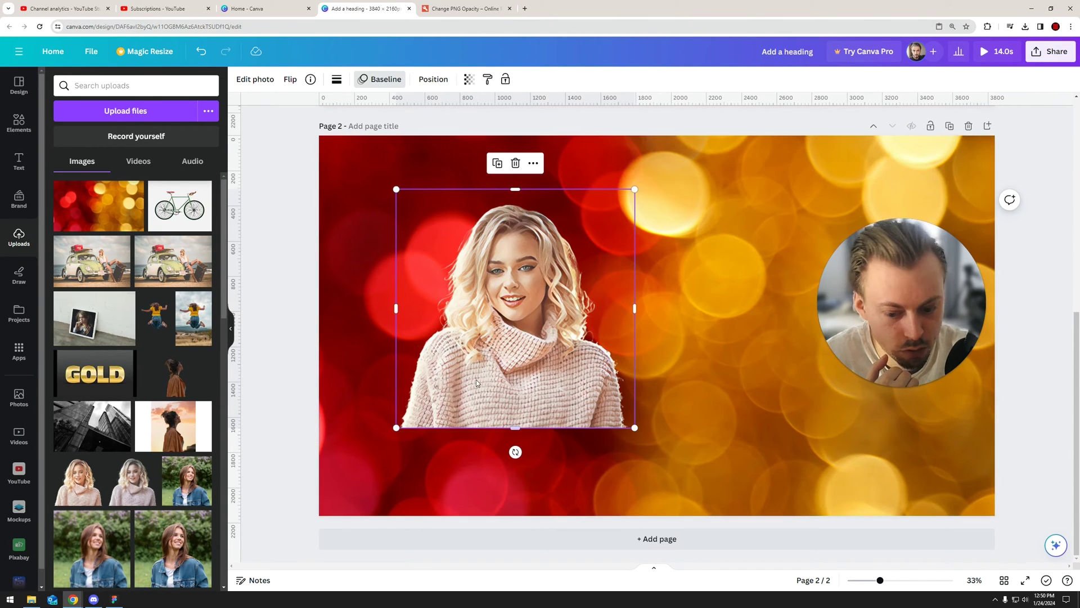
click(465, 8)
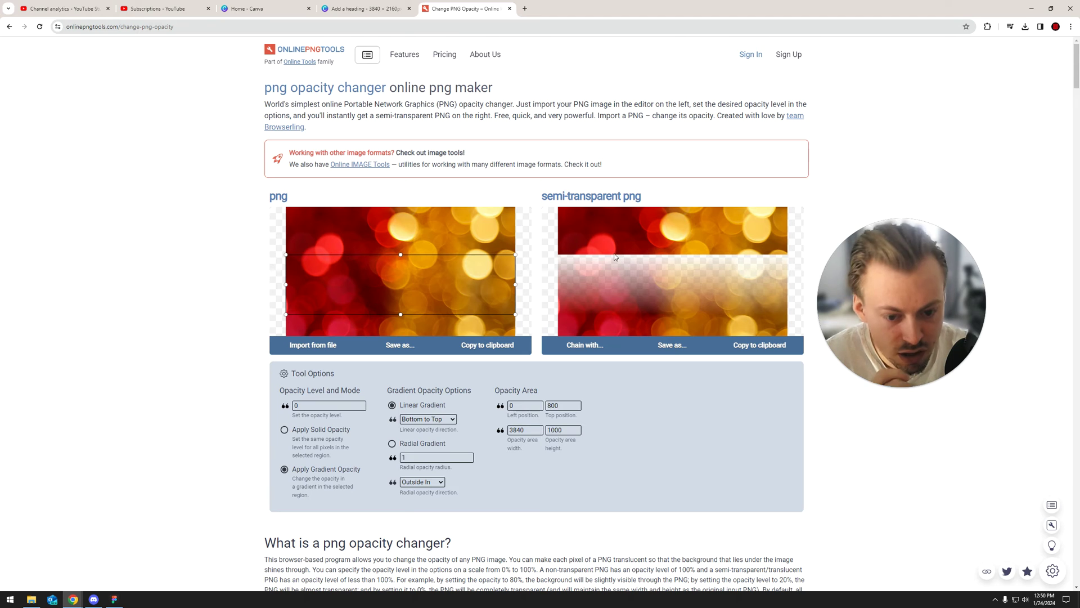
click(369, 7)
click(492, 5)
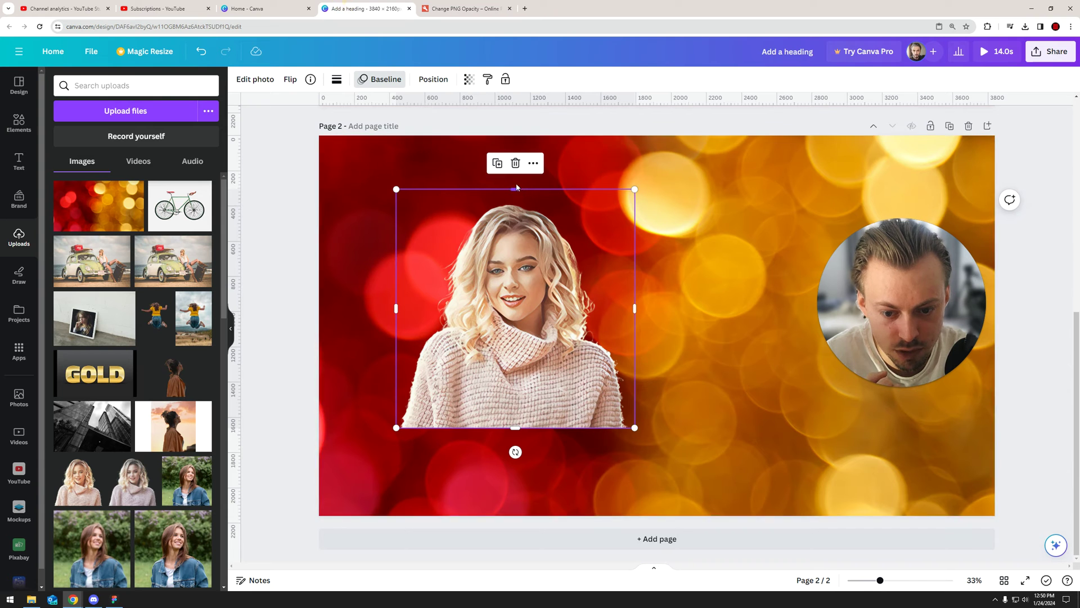
click(352, 8)
click(298, 212)
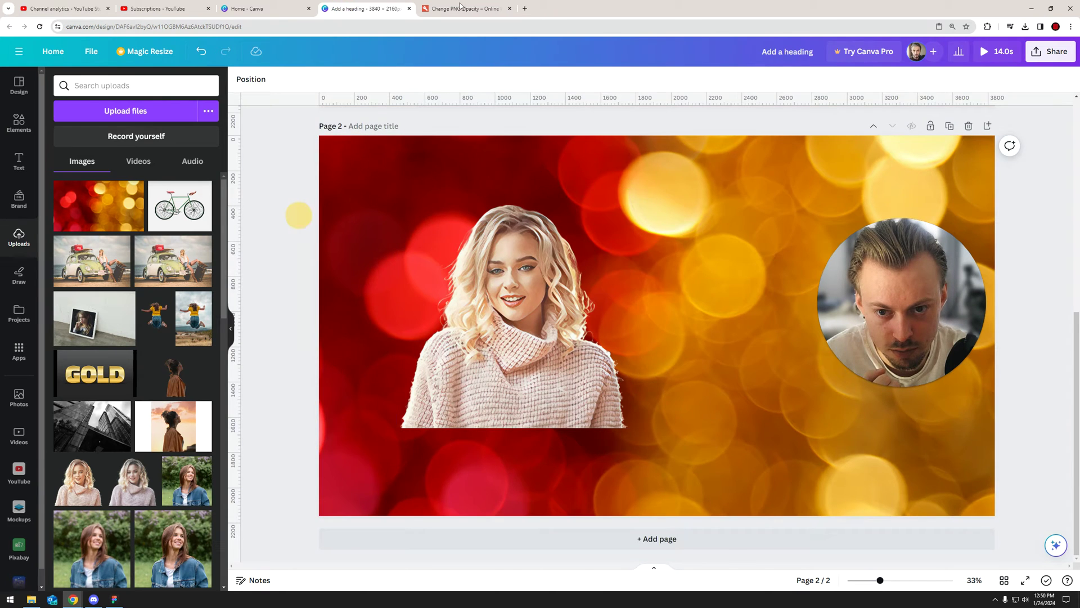
click(464, 9)
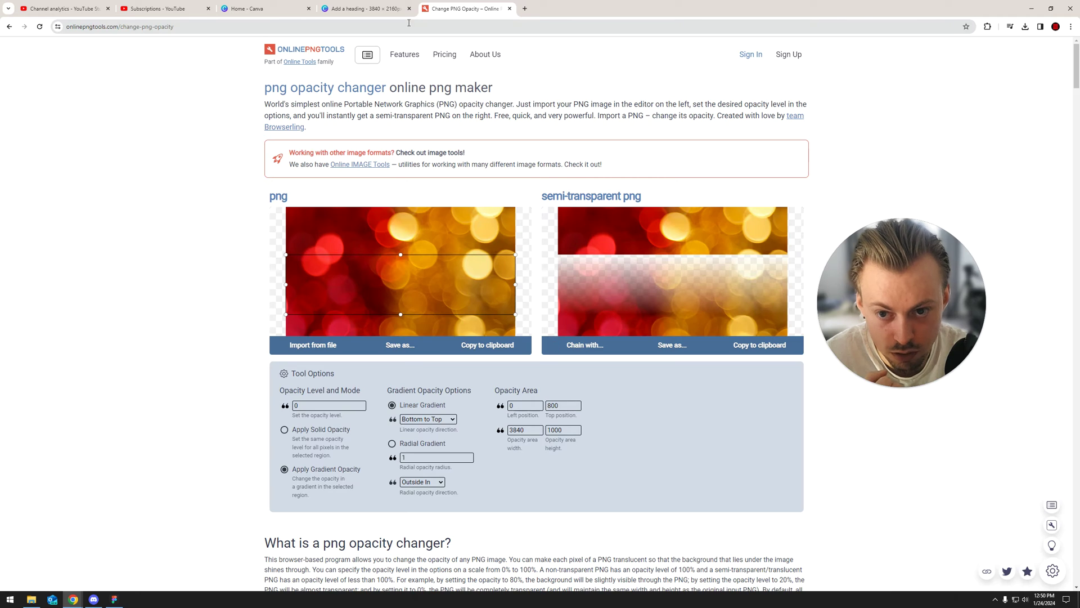
click(393, 9)
click(467, 8)
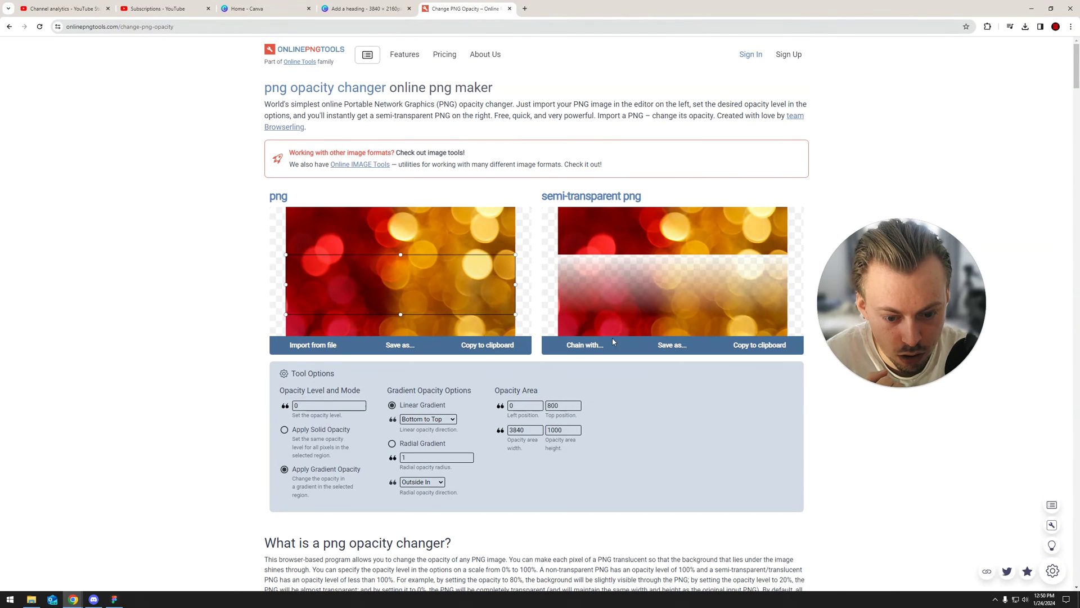
- Set the opacity area height to 900 and the top position to 800
double_click(555, 430)
text(800)
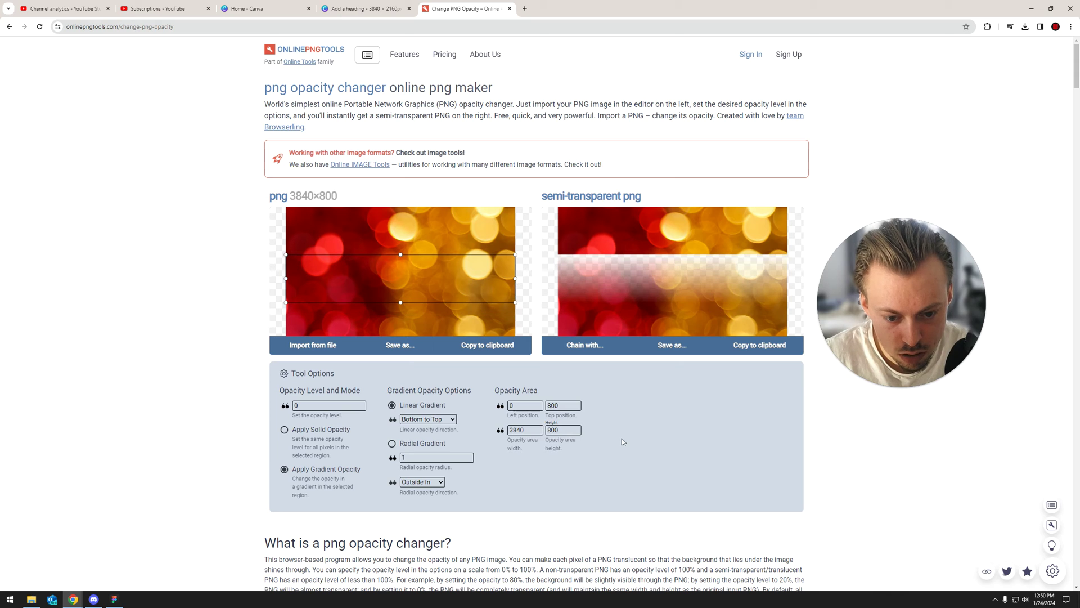
key(BackSpace)
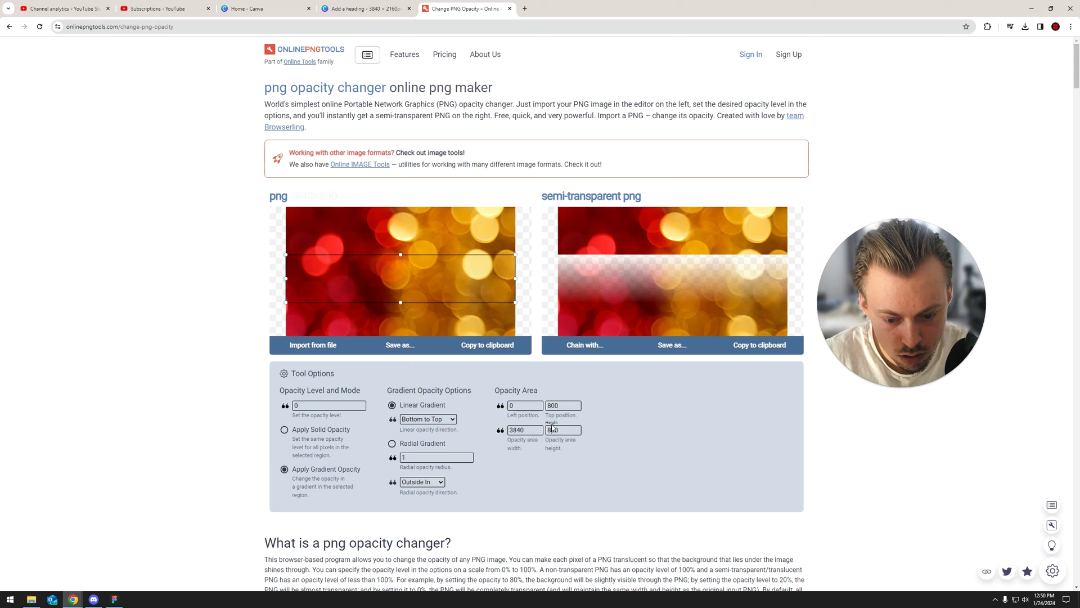
text(9)
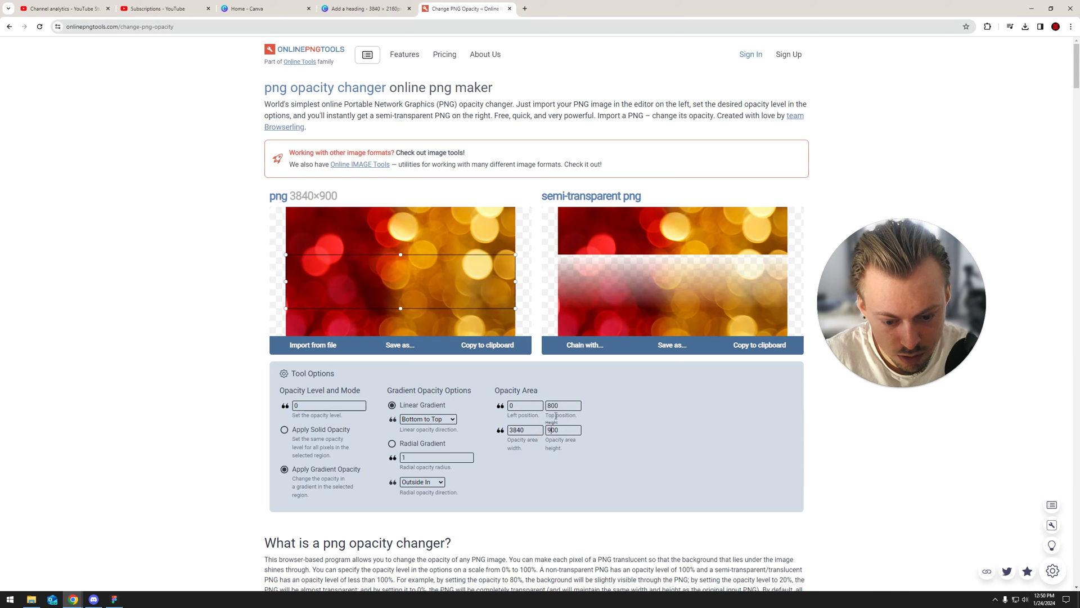
click(552, 406)
key(BackSpace)
text(7)
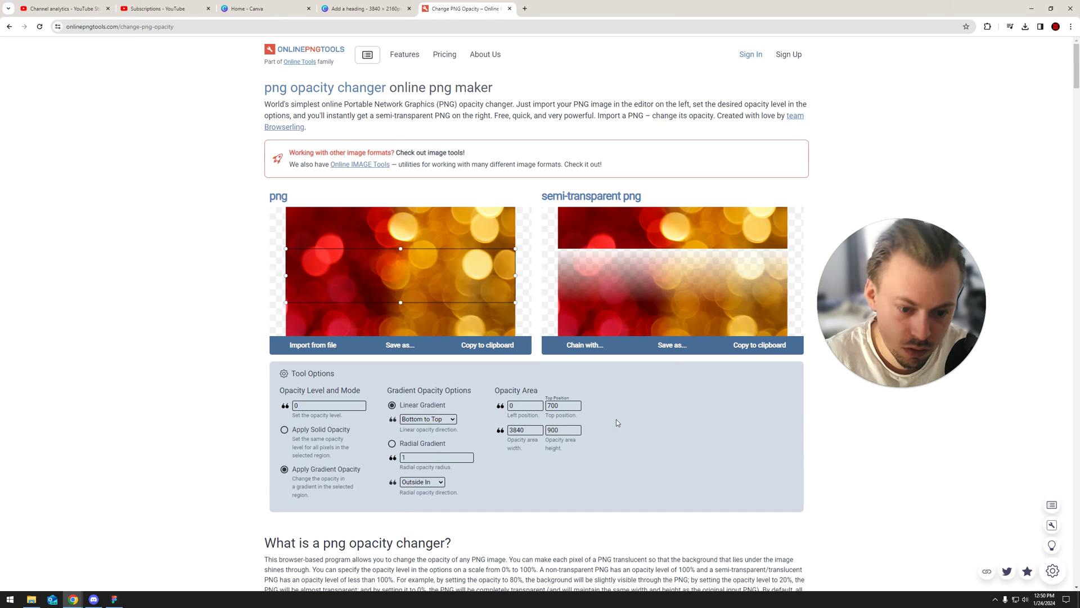
key(BackSpace)
text(8)
click(637, 414)
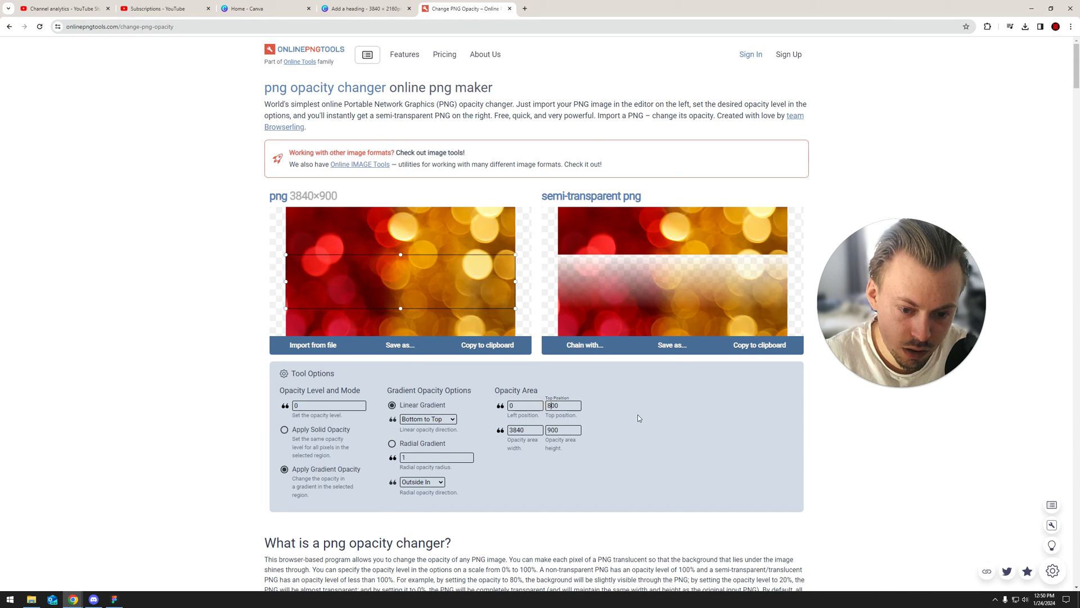
- Save and download the gradient-transparent bokeh PNG, confirming the free-plan download
click(585, 345)
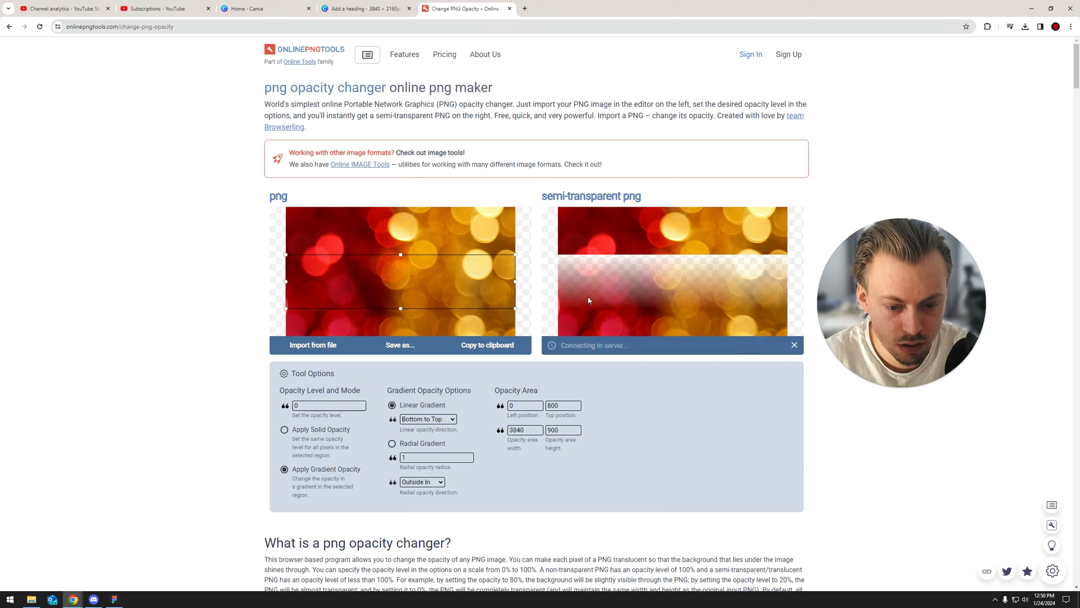
click(726, 386)
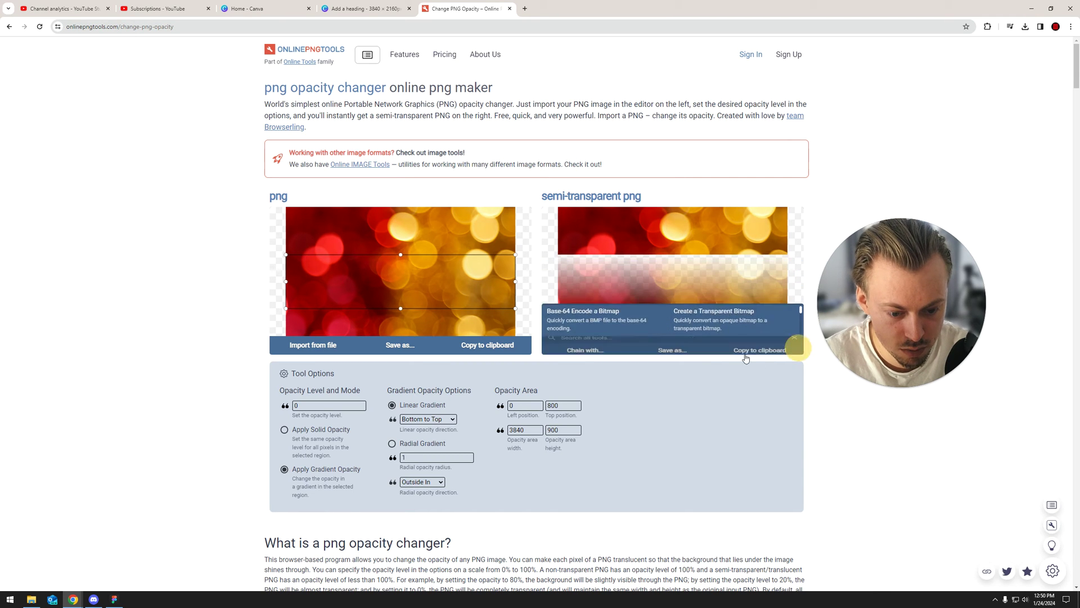
click(643, 347)
click(600, 350)
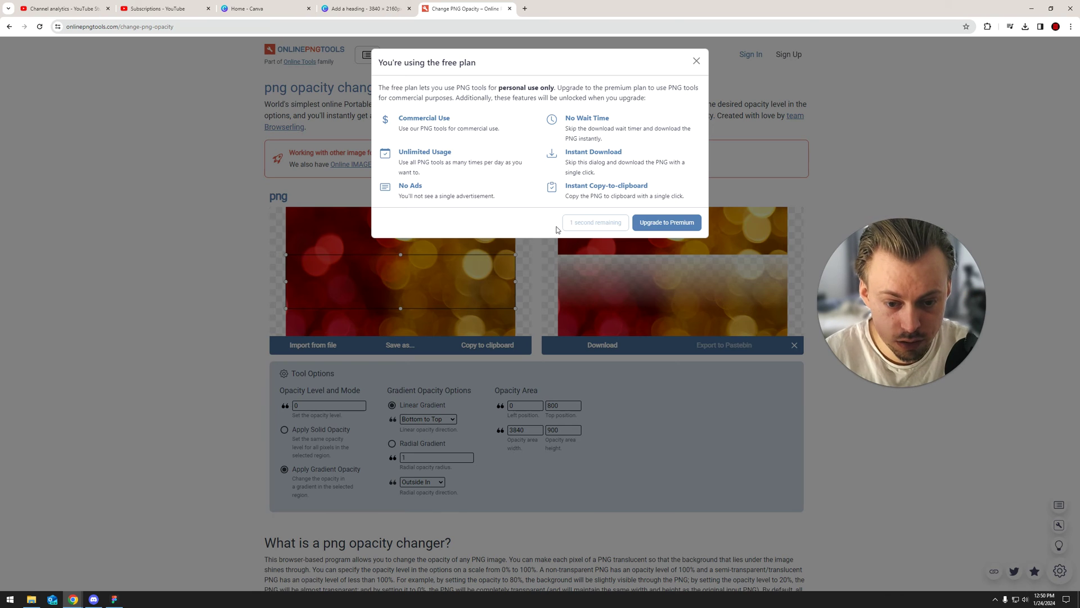
click(696, 61)
click(366, 8)
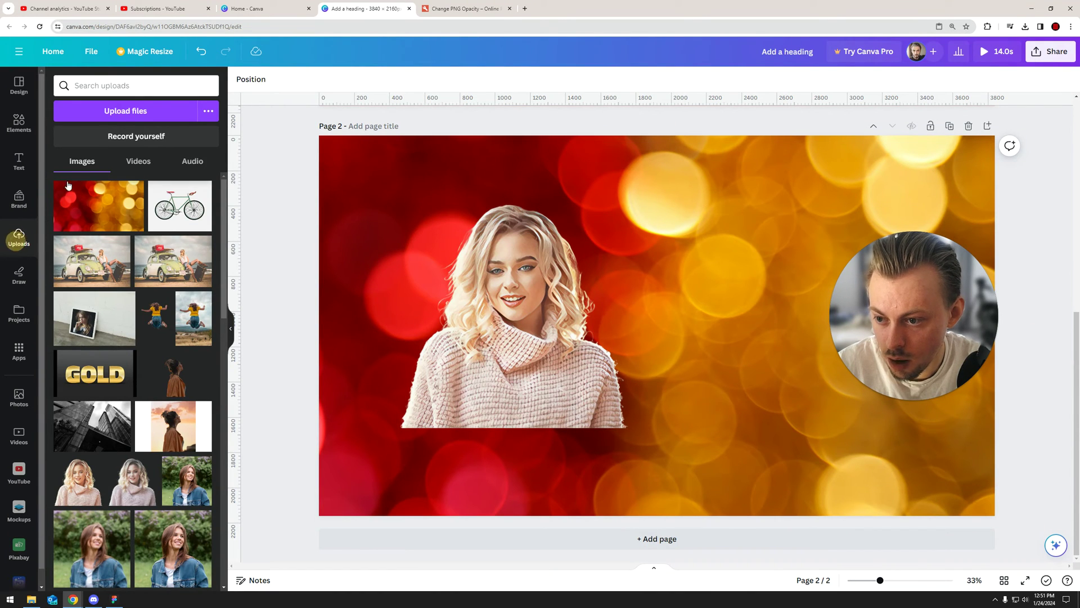
- Upload the faded bokeh PNG and drag it onto Page 2 over the woman
click(130, 110)
double_click(92, 75)
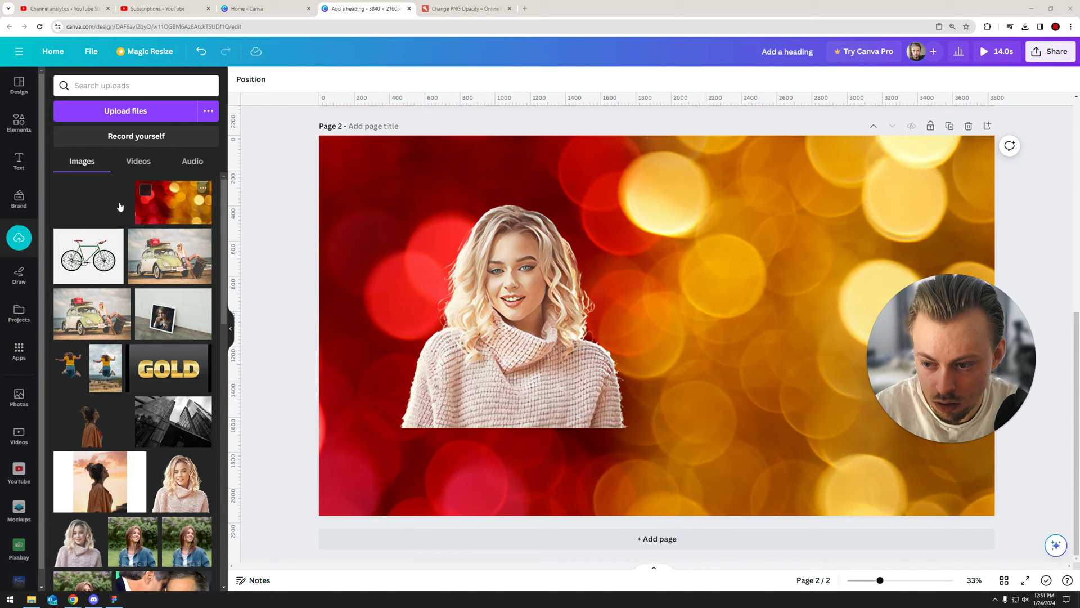
drag(83, 206, 345, 169)
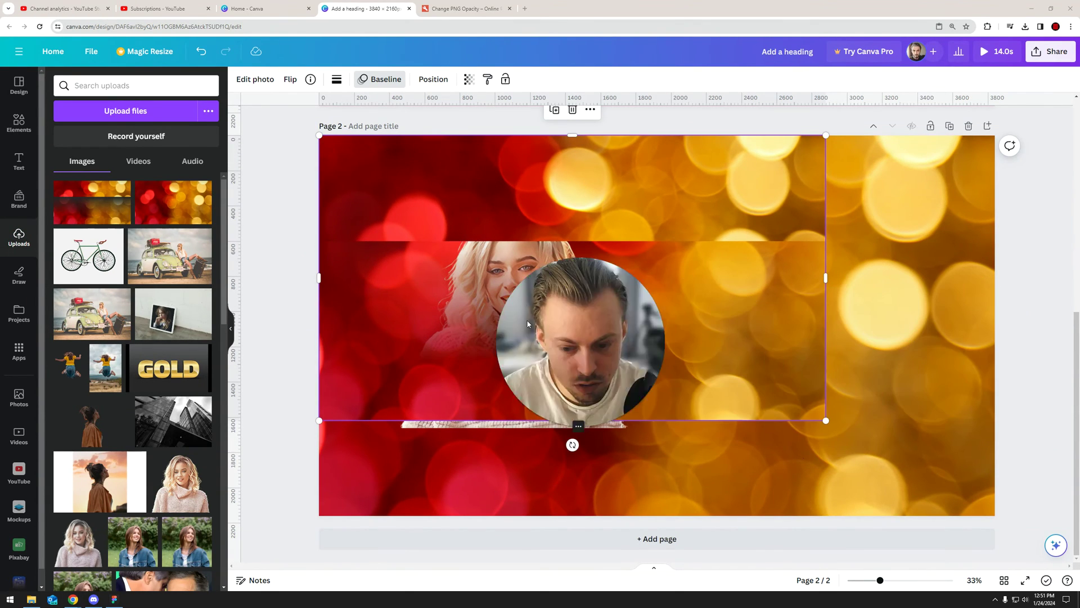
- Resize the faded bokeh overlay from its corner until it fills the whole page
drag(826, 420, 995, 514)
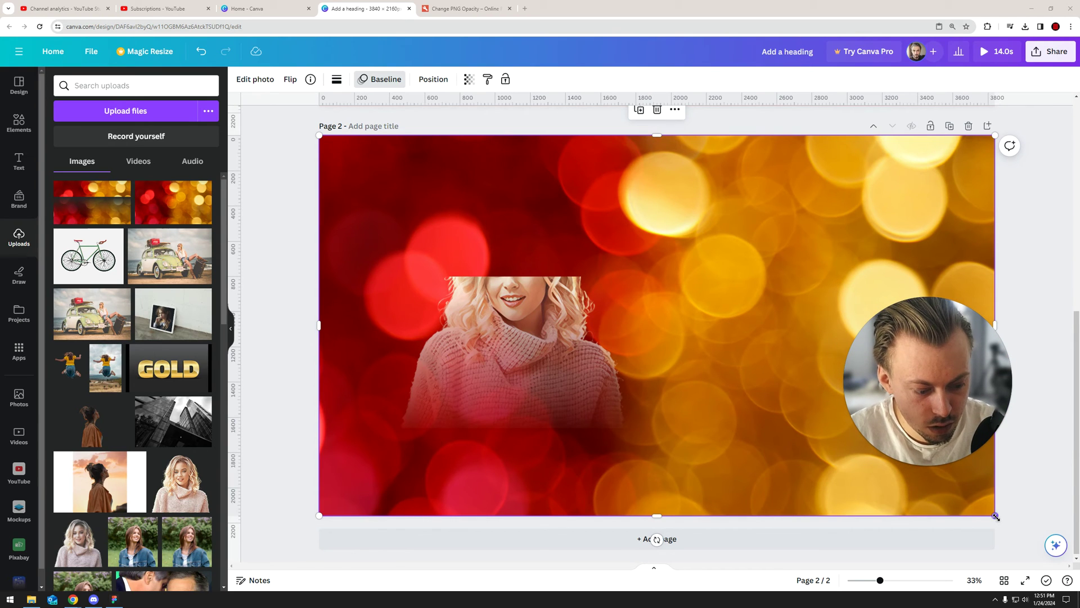
drag(996, 515, 990, 513)
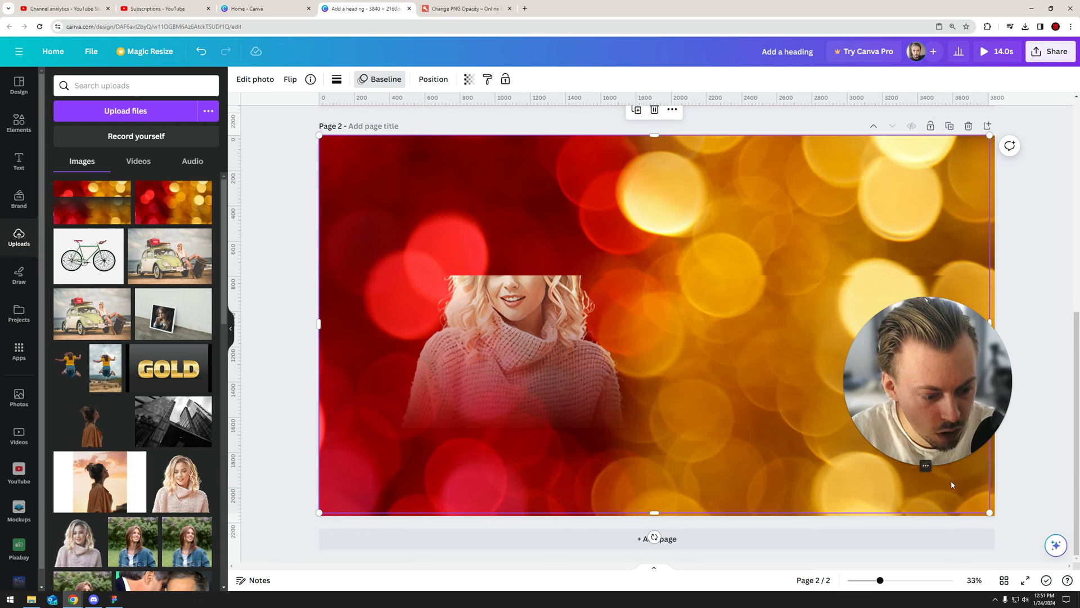
drag(991, 513, 993, 513)
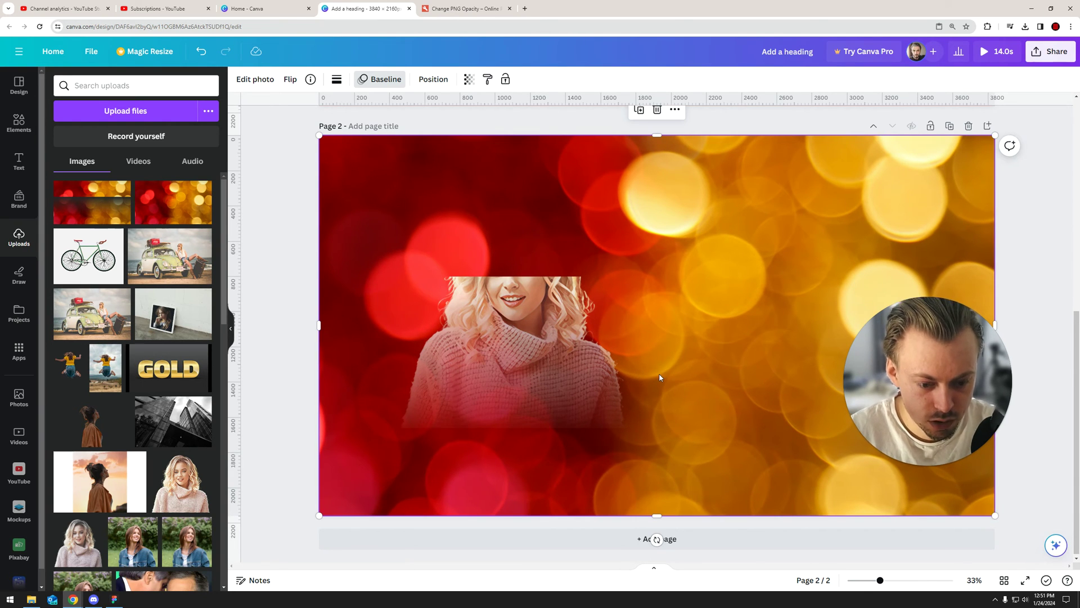
drag(999, 518, 986, 507)
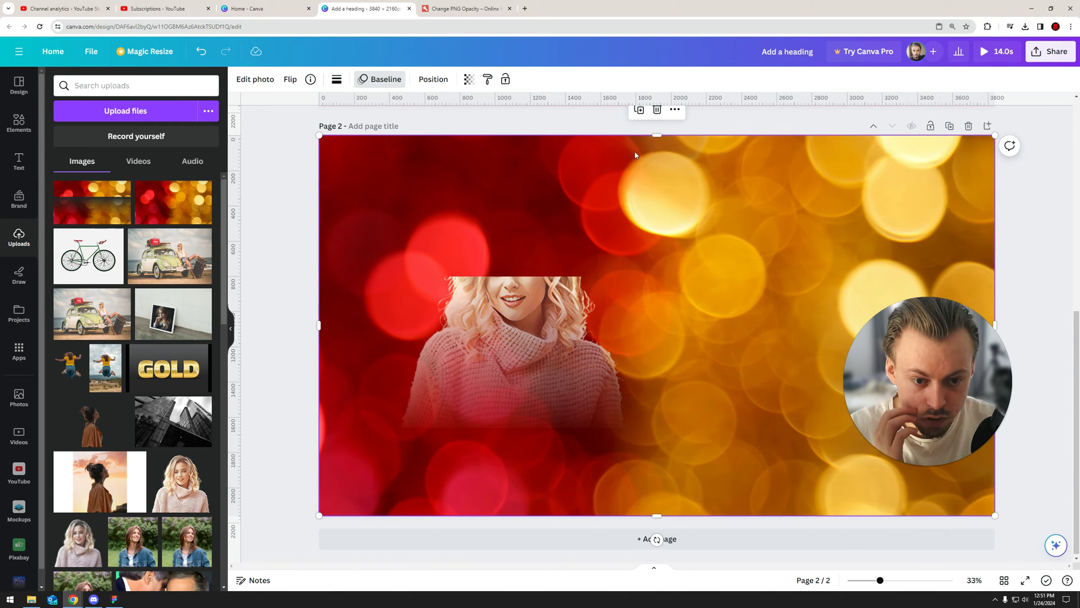
- Crop the overlay's top down, then enlarge the woman and move her down-left
drag(658, 137, 659, 279)
click(282, 258)
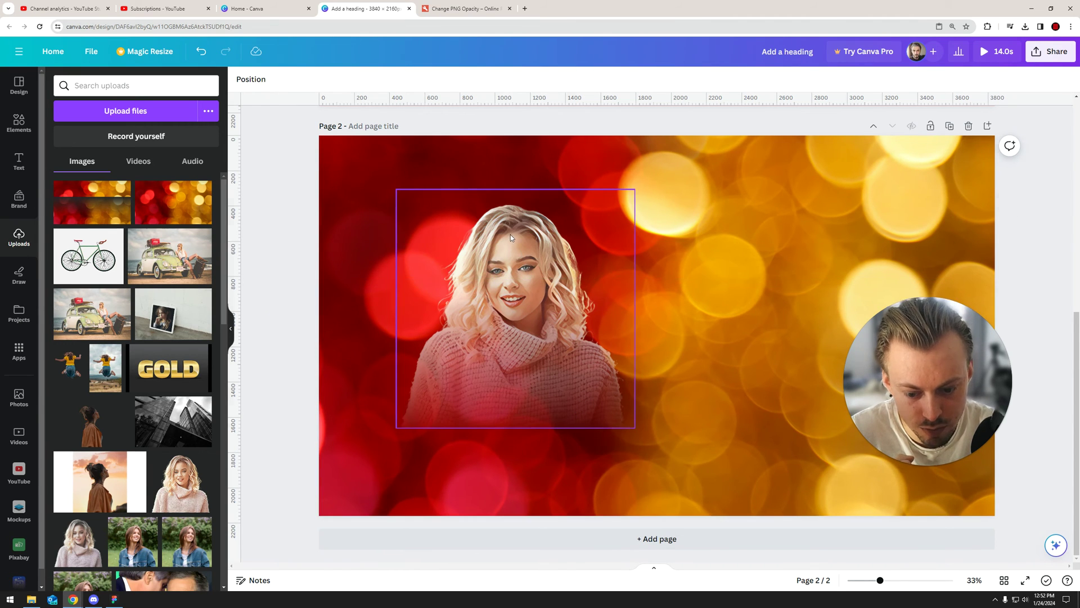
drag(511, 235, 510, 244)
drag(633, 199, 685, 176)
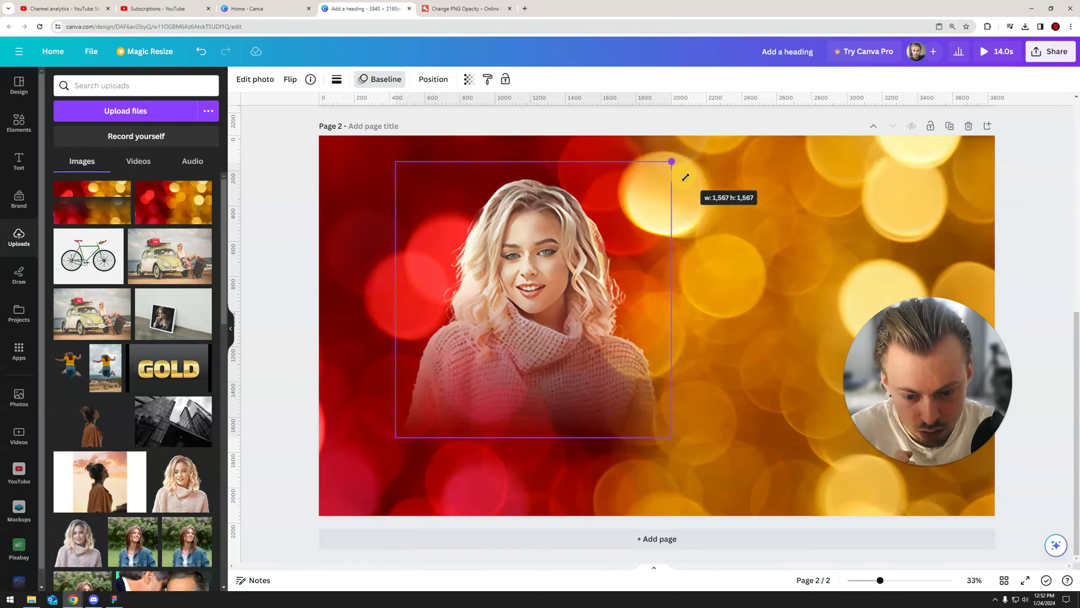
drag(550, 209, 537, 221)
click(537, 473)
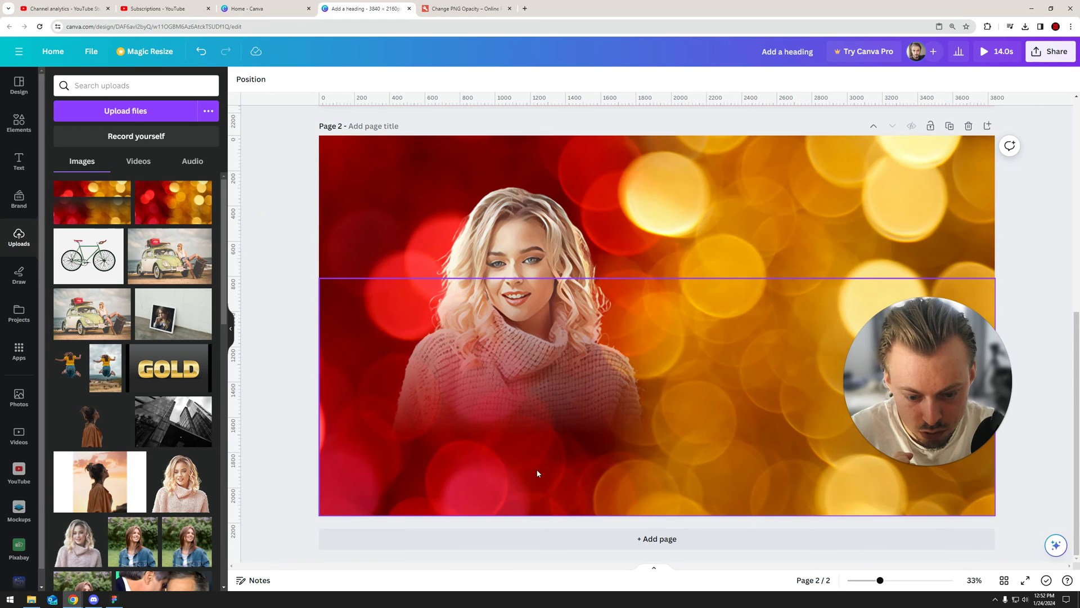
- Enlarge the woman image further and shift her slightly right and down
click(578, 282)
click(269, 232)
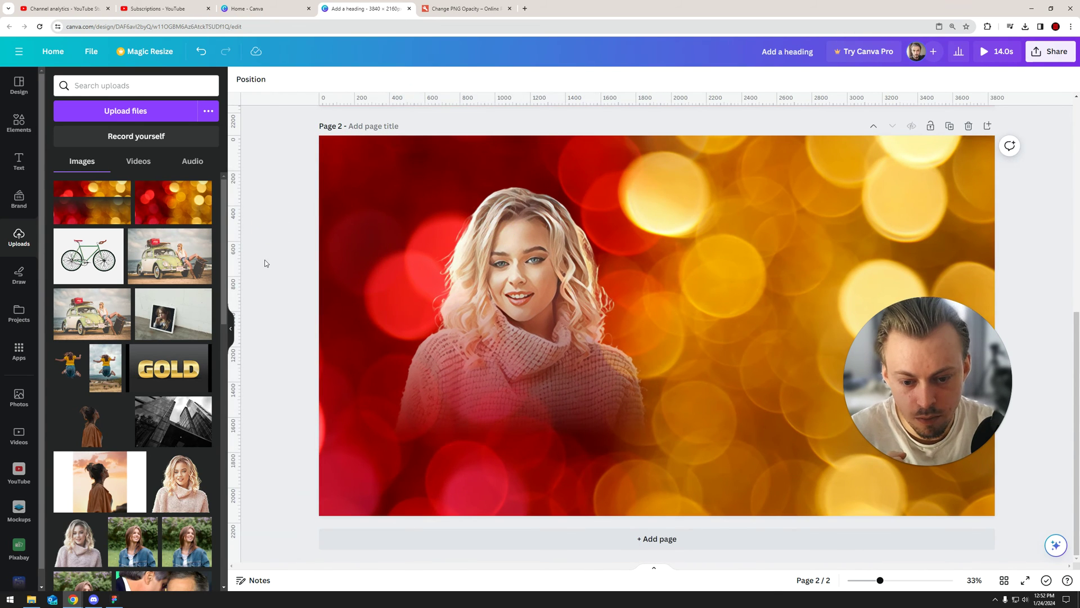
click(526, 228)
drag(658, 169, 677, 162)
drag(505, 212, 516, 225)
click(278, 224)
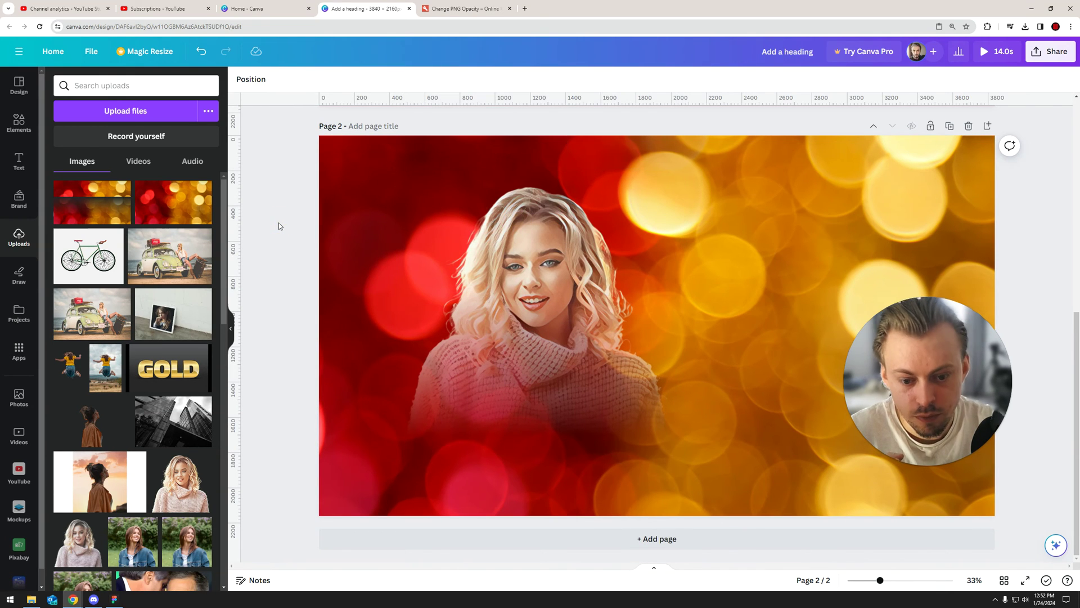
click(463, 10)
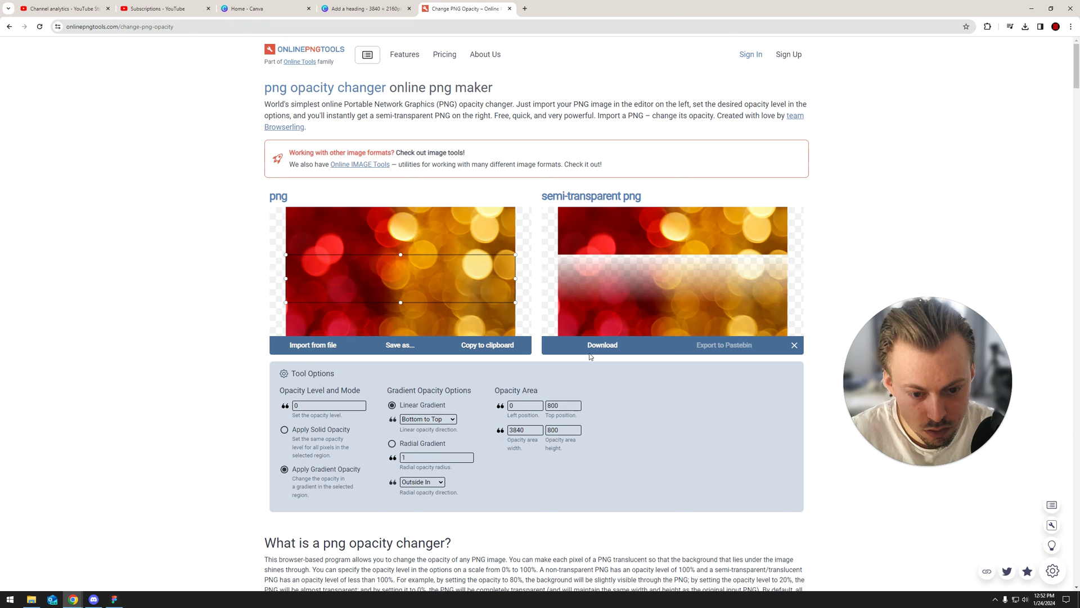
- Download the gradient-faded bokeh PNG again from Online PNG Tools and return to Canva
click(358, 10)
click(475, 11)
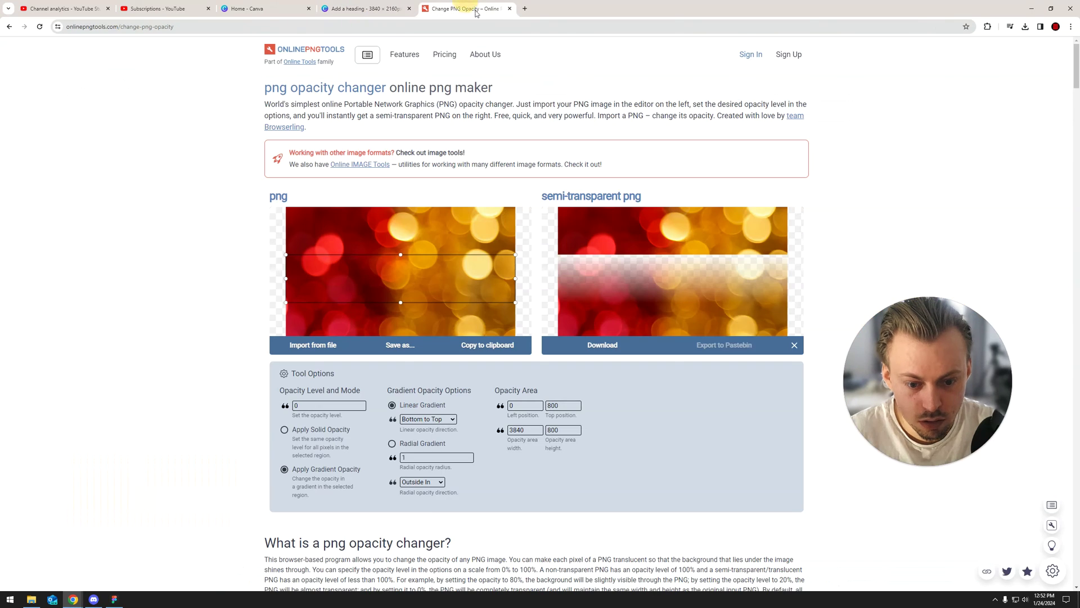
click(612, 346)
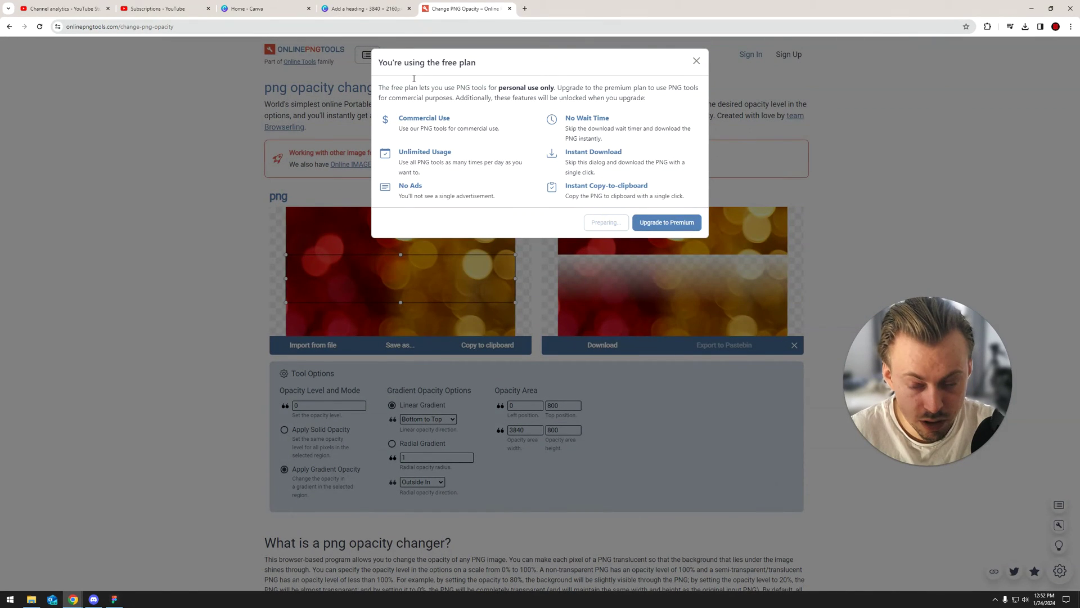
click(360, 9)
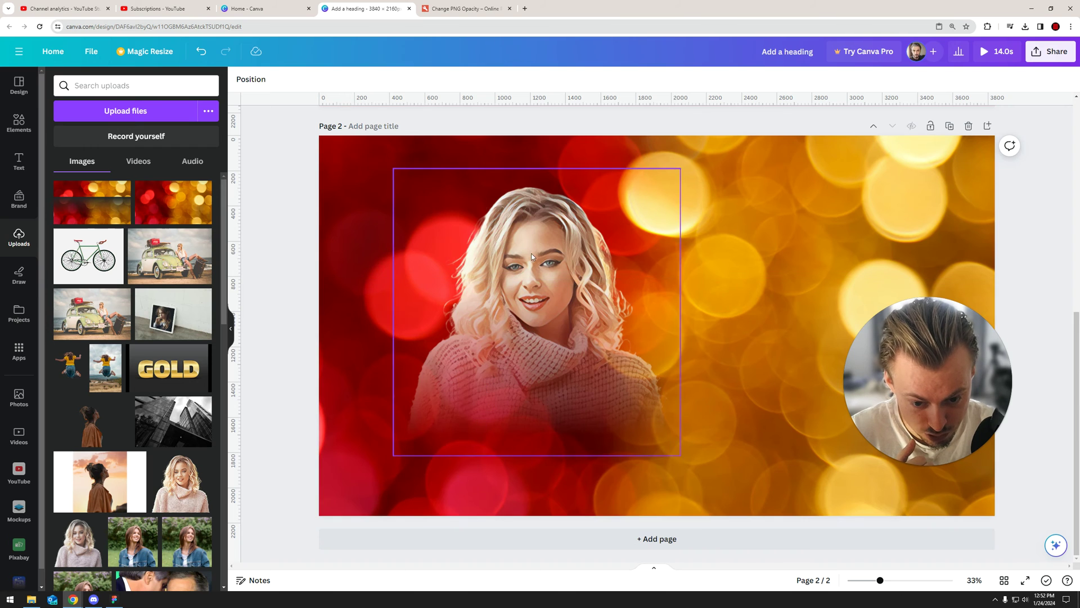
- Move the woman cut-out up and shrink it slightly on page 2
drag(534, 247, 534, 226)
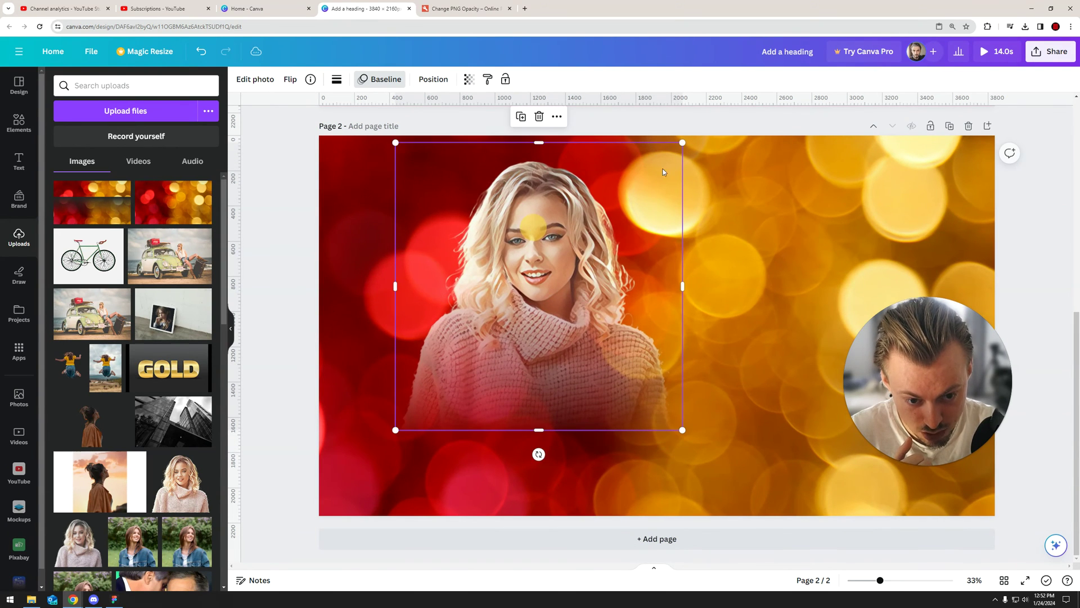
drag(657, 167, 647, 175)
drag(524, 220, 538, 246)
click(299, 258)
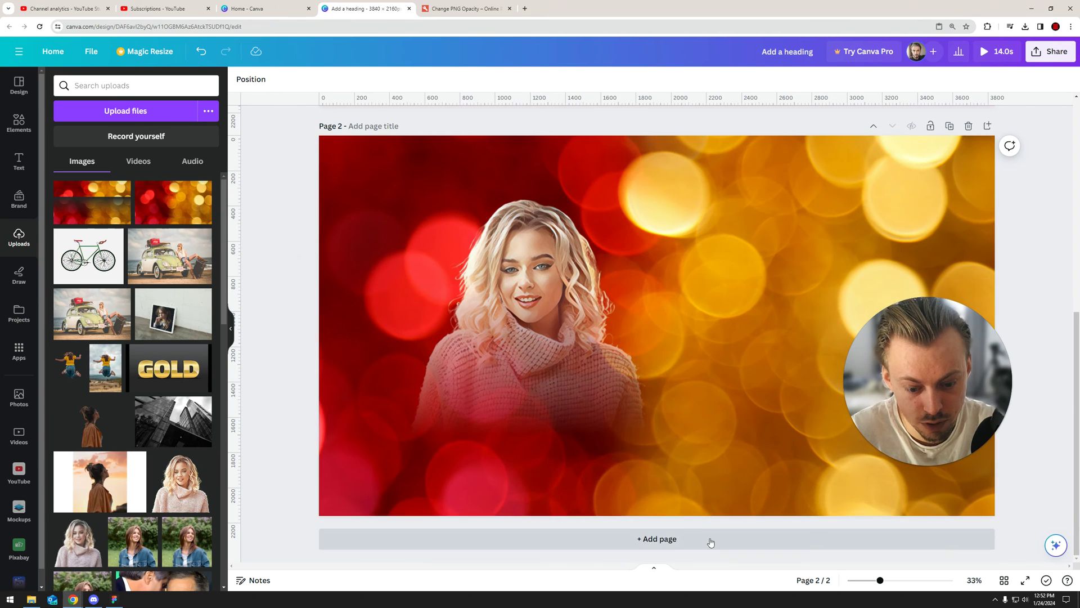
- Delete the old fade overlay from the page and upload the new output-onlinepngtools PNG
click(511, 300)
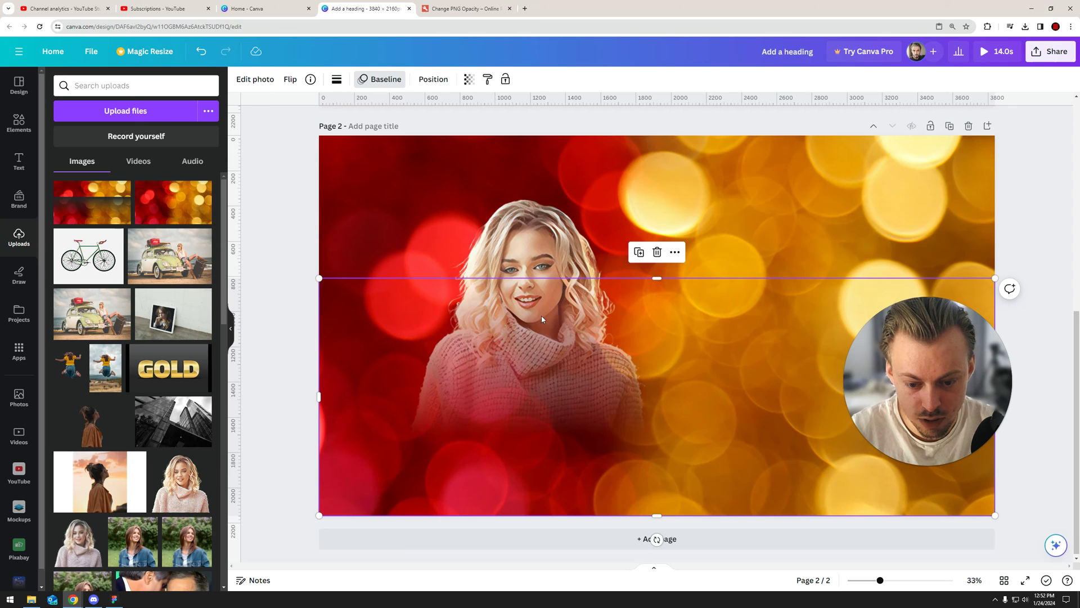
key(Delete)
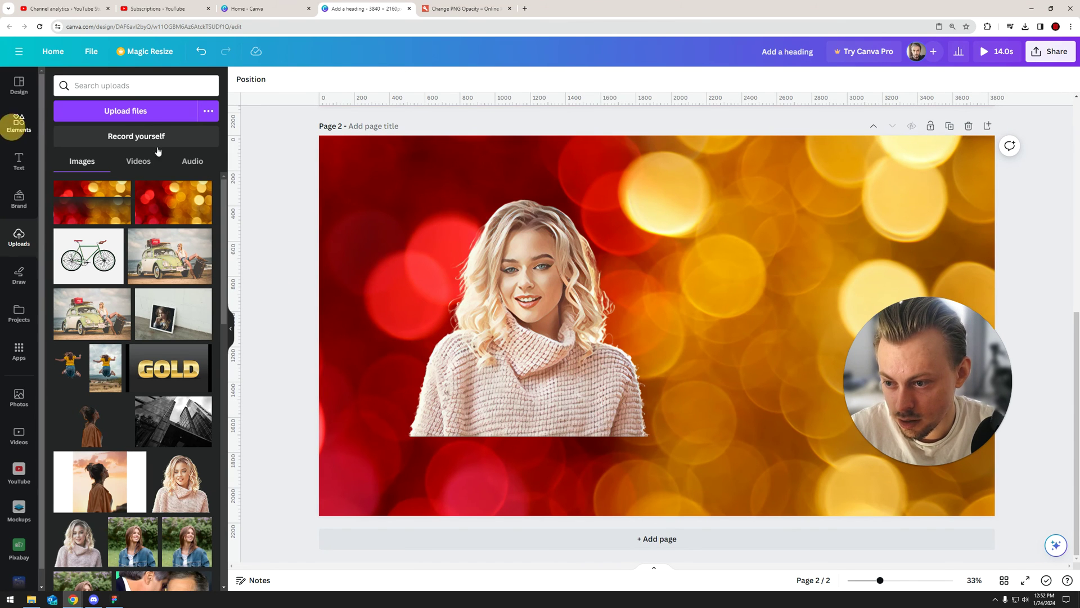
click(18, 121)
click(18, 212)
click(18, 236)
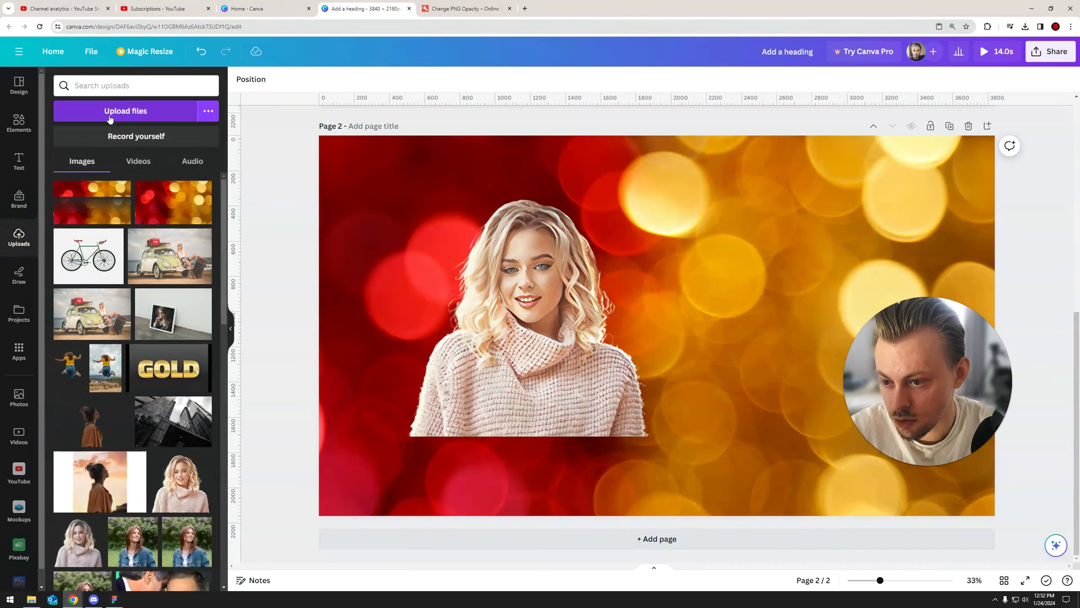
click(108, 113)
double_click(91, 89)
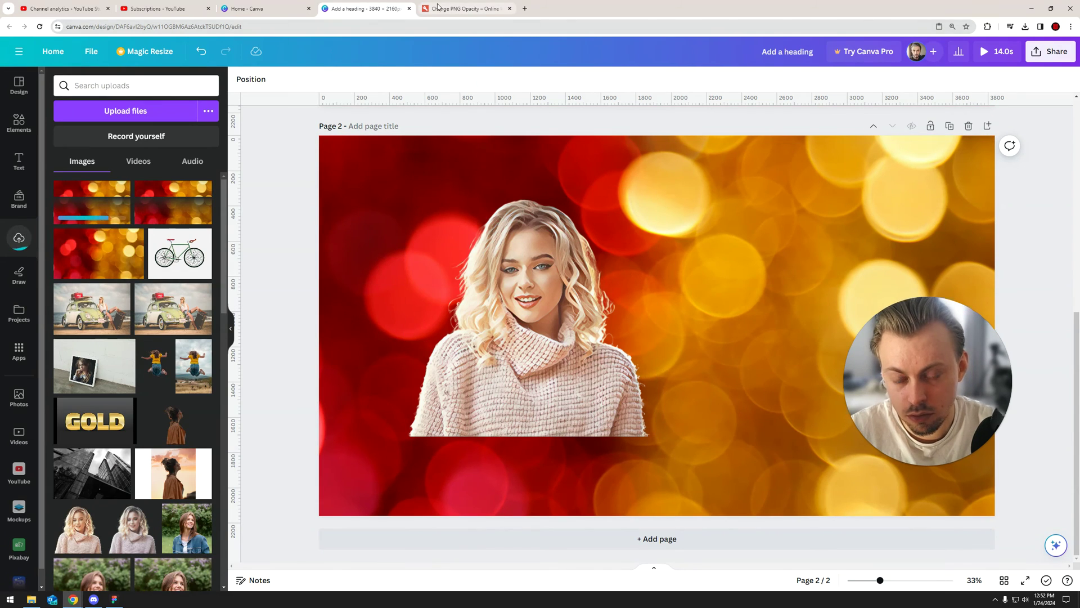
- Trash the outdated output-onlinepngtools.png upload and drag the new faded bokeh onto page 2
click(467, 9)
click(366, 9)
click(203, 190)
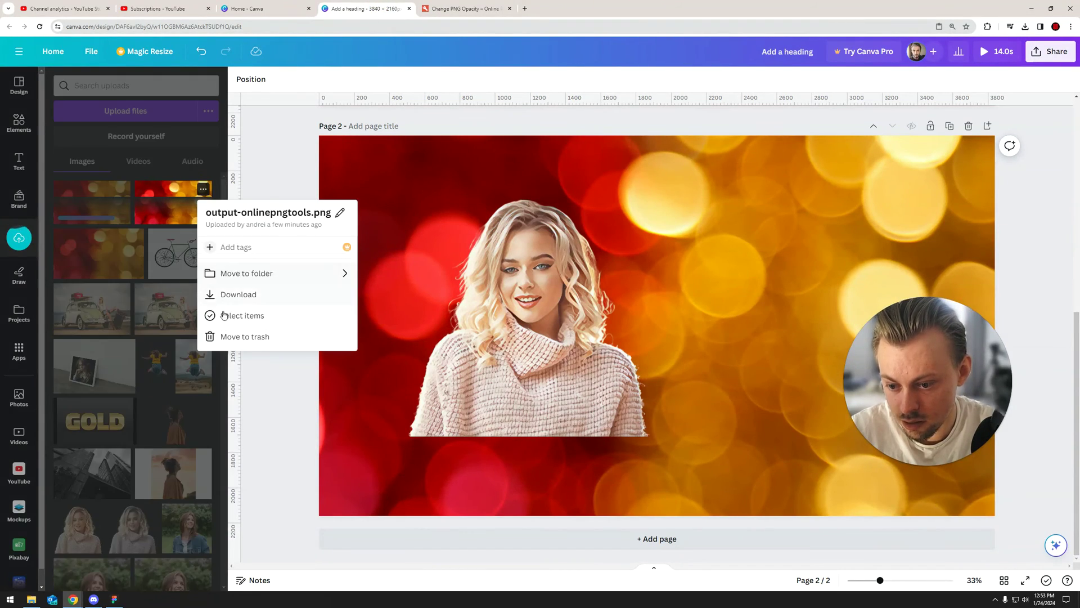
click(242, 336)
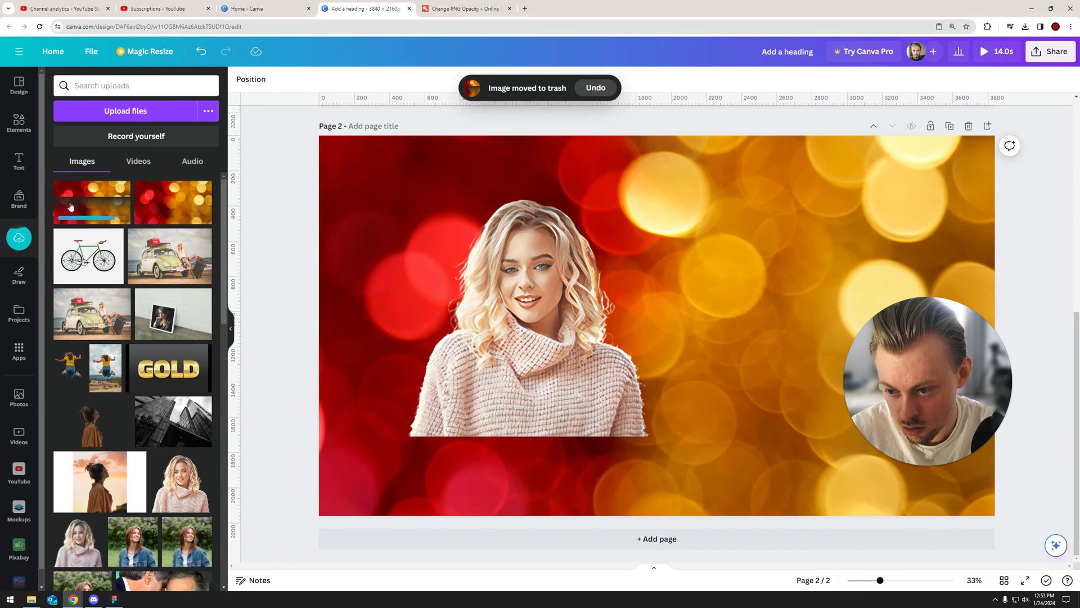
click(553, 336)
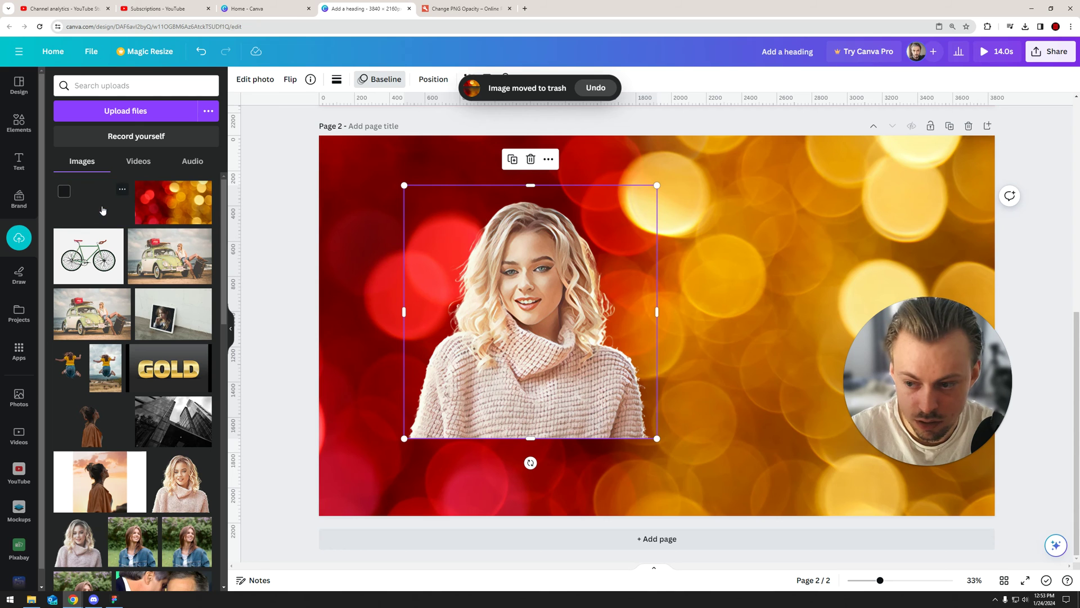
drag(98, 211, 382, 218)
- Stretch the bokeh overlay across the page, lower its top edge to reveal her face, nudge her up
drag(825, 422, 994, 517)
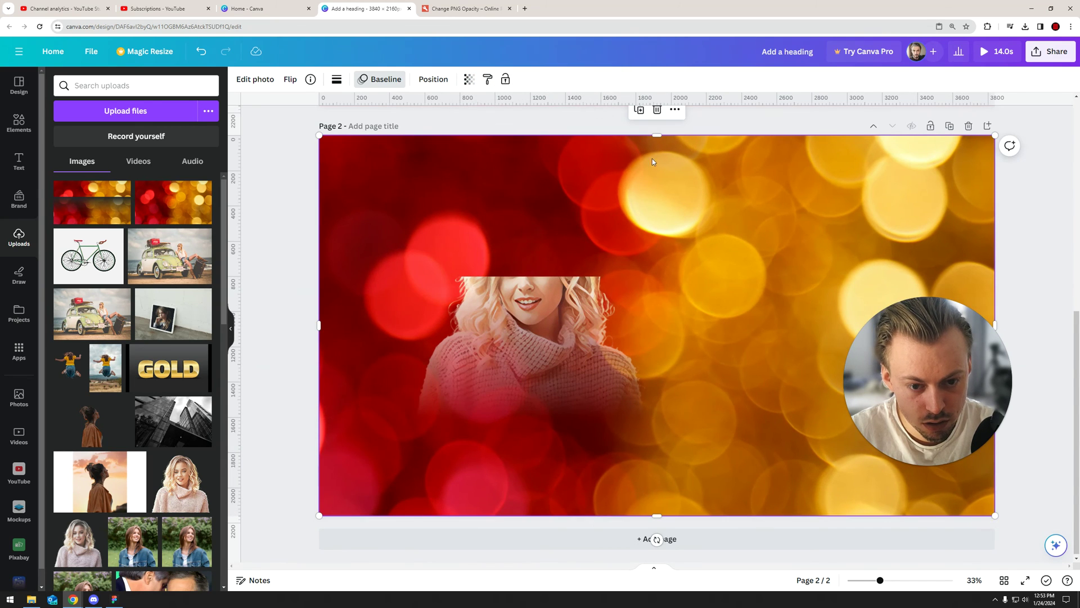
drag(658, 136, 660, 279)
click(296, 218)
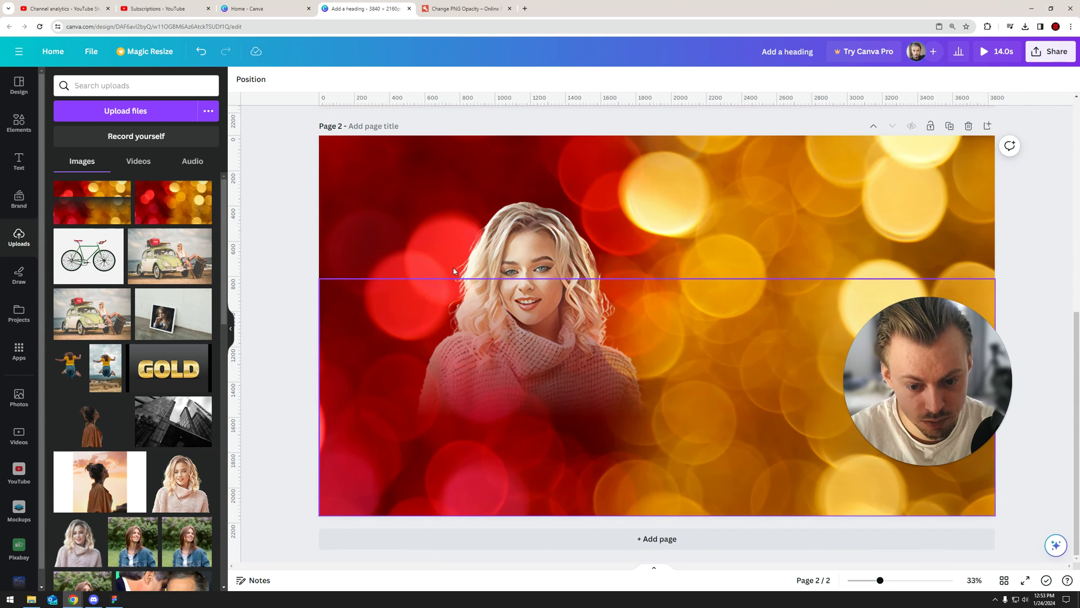
drag(529, 246, 531, 240)
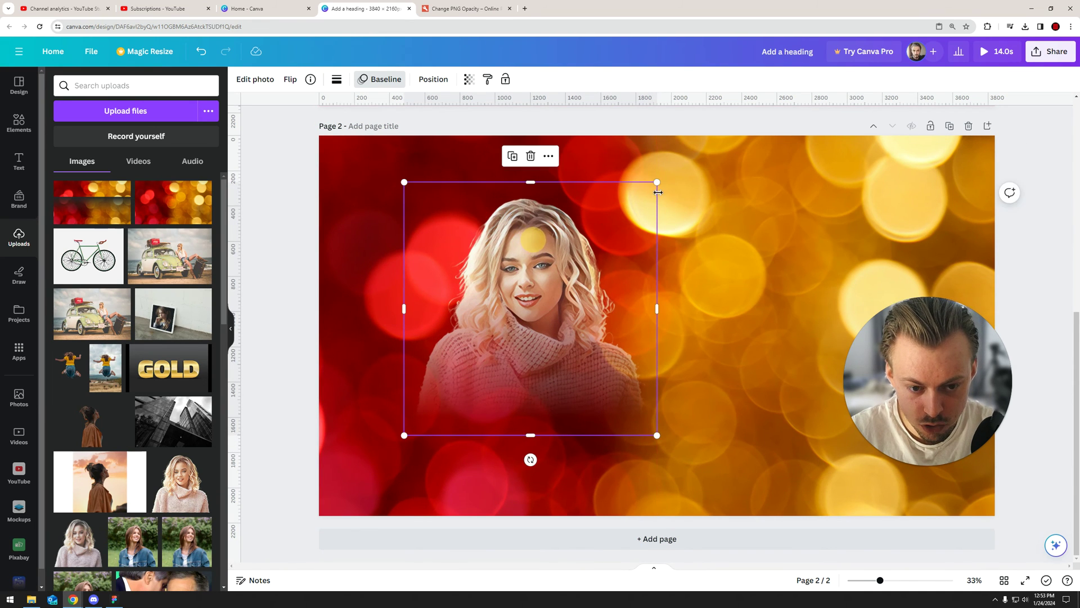
click(447, 4)
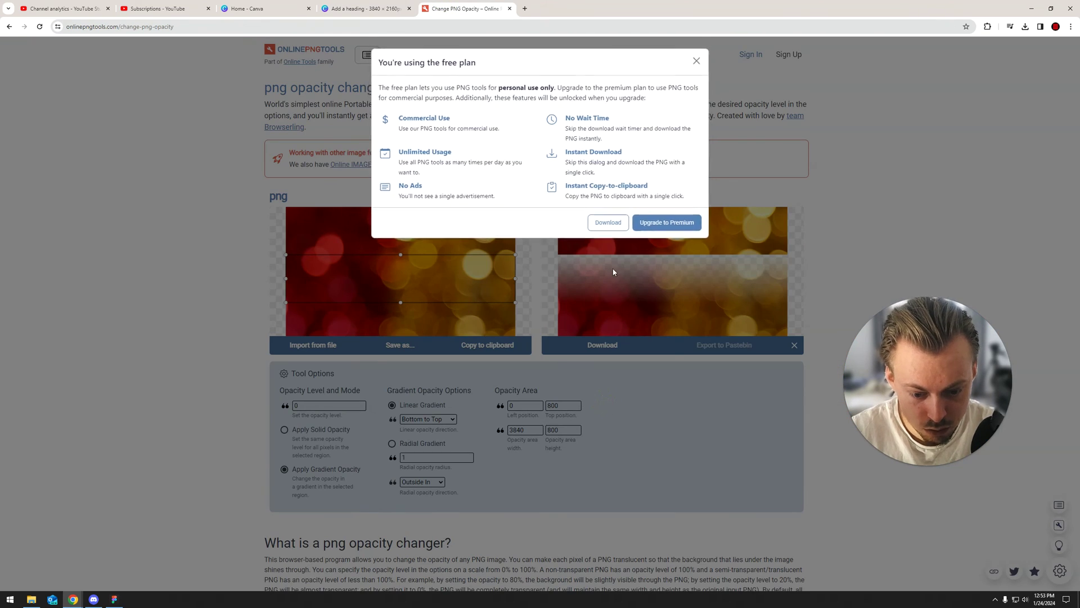
- Try Left to Right and Bottom to Top linear gradients, then settle on radial Outside In
click(696, 61)
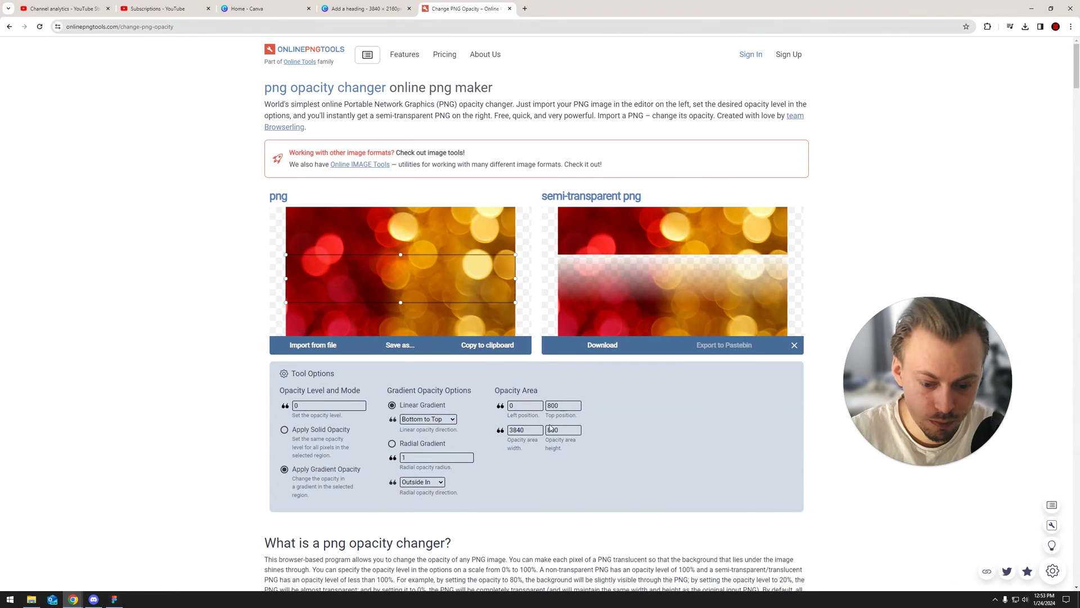
click(427, 419)
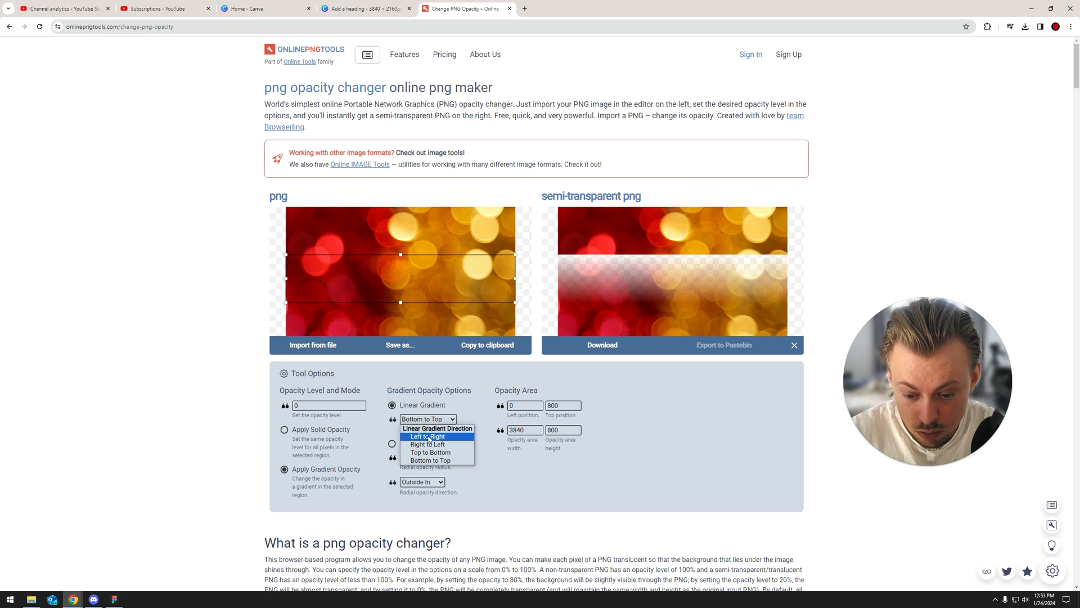
click(429, 437)
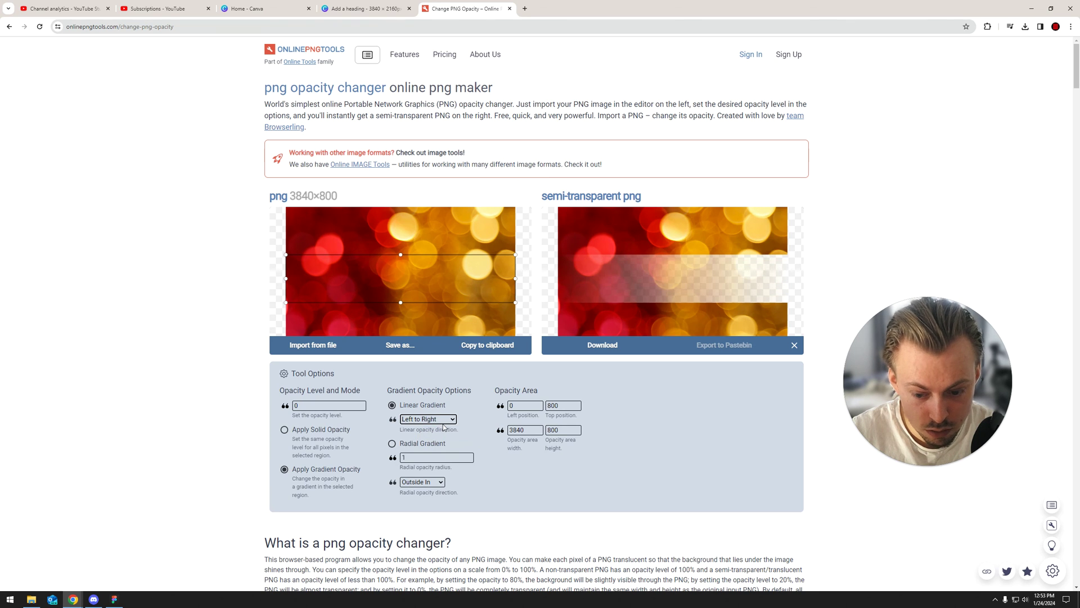
click(443, 422)
click(431, 461)
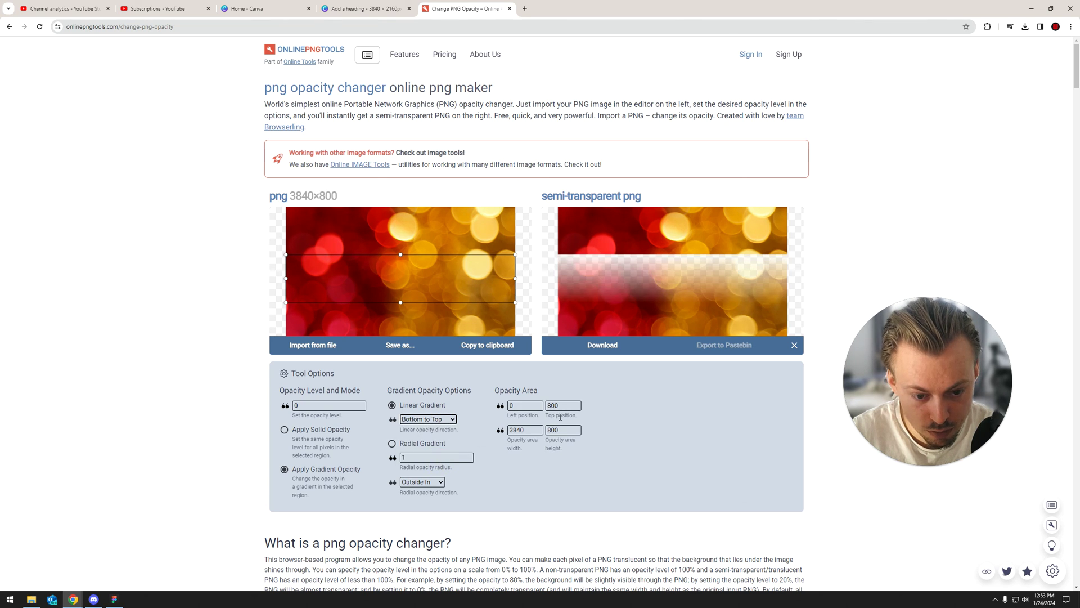
click(414, 448)
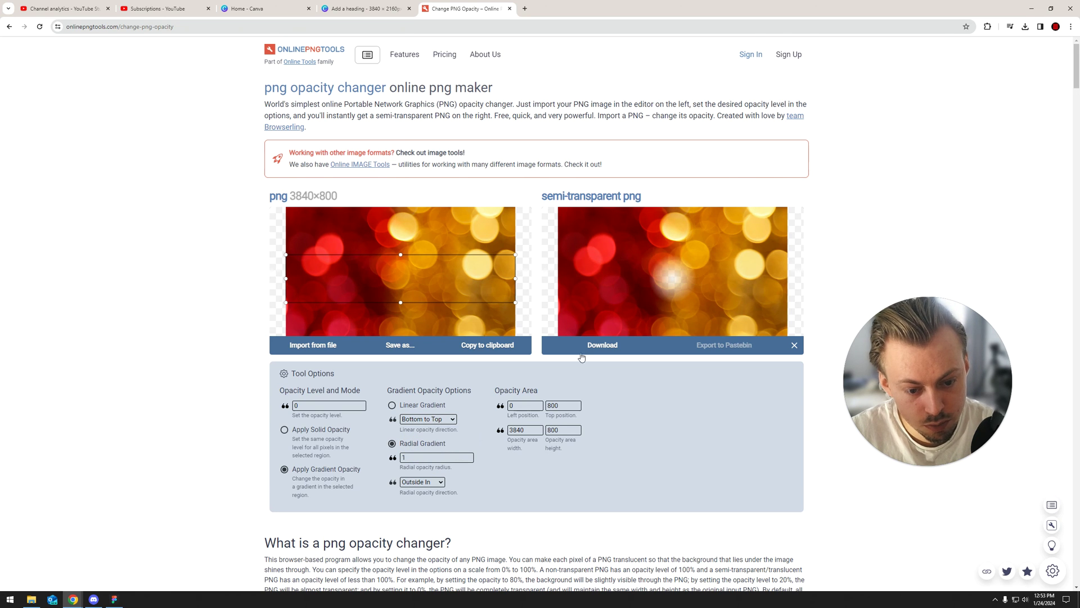
click(425, 499)
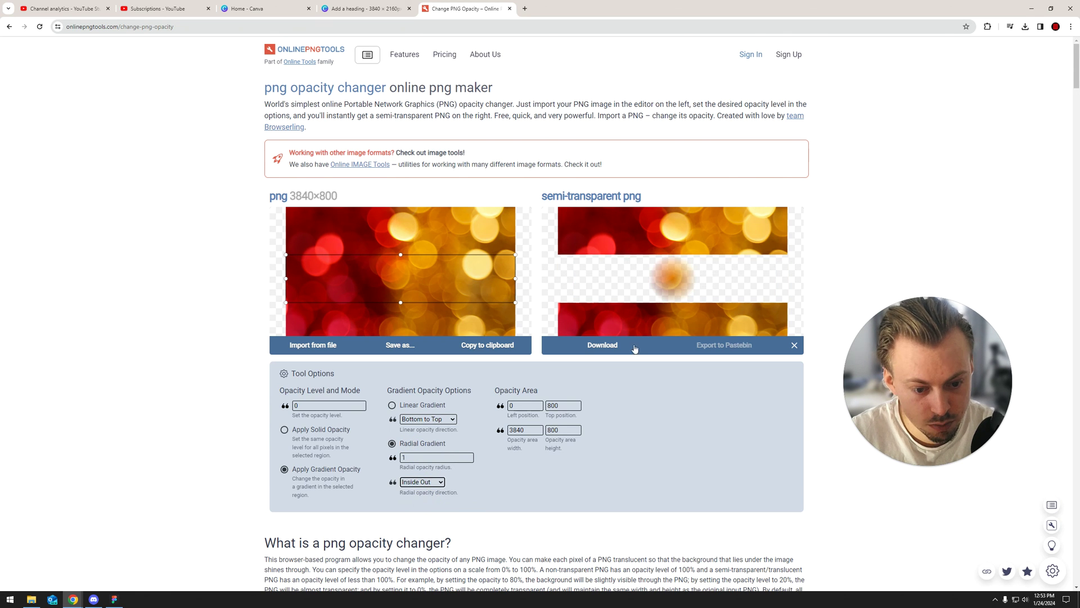
click(411, 482)
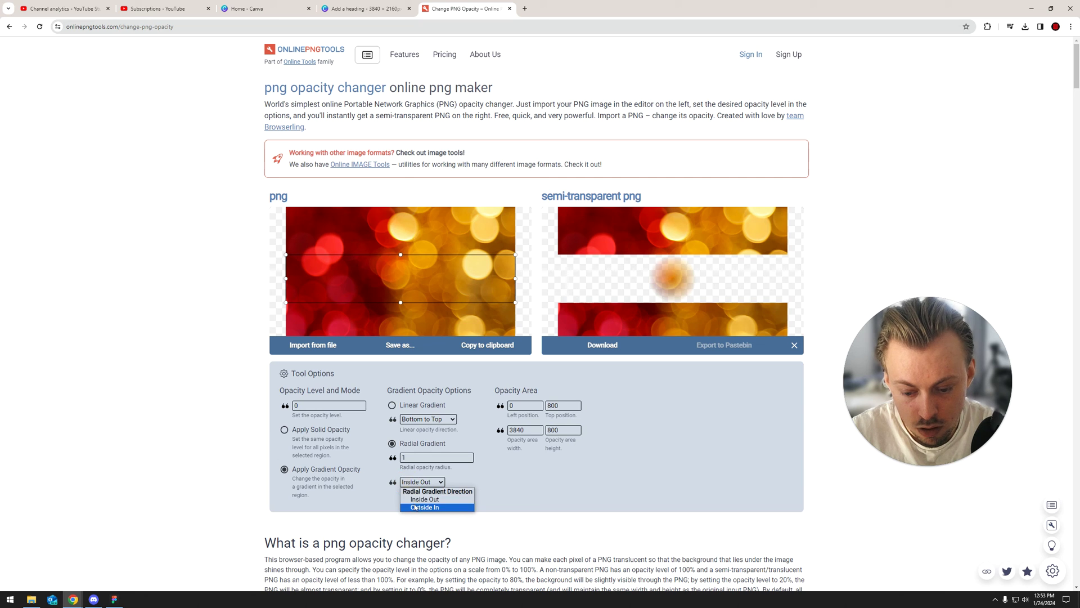
click(415, 507)
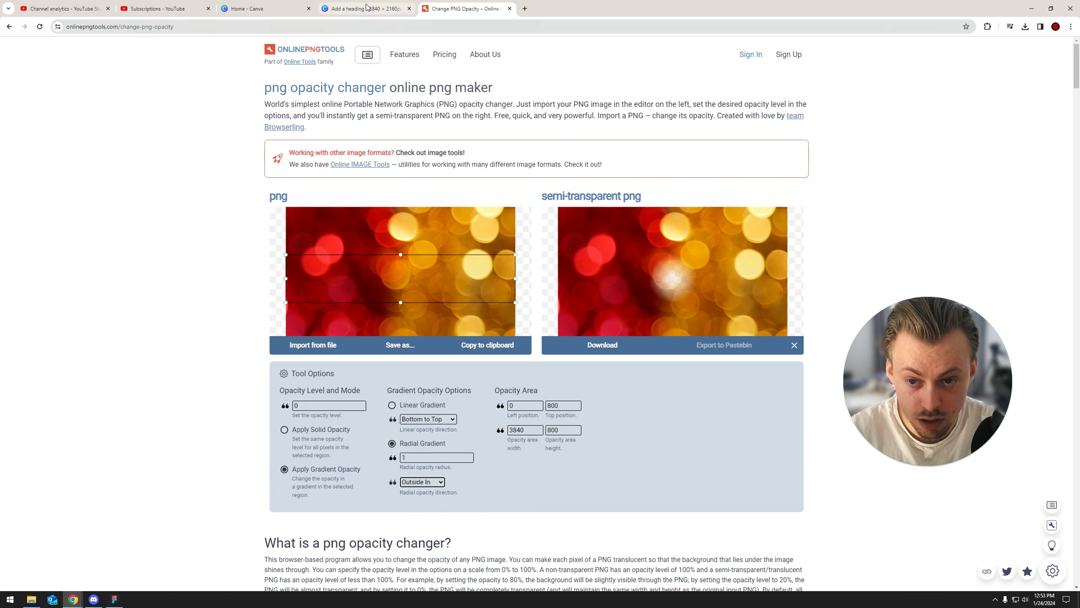
click(367, 7)
click(296, 274)
- Enlarge the woman to about 1,494 px square and shift her slightly left on page 2
click(515, 261)
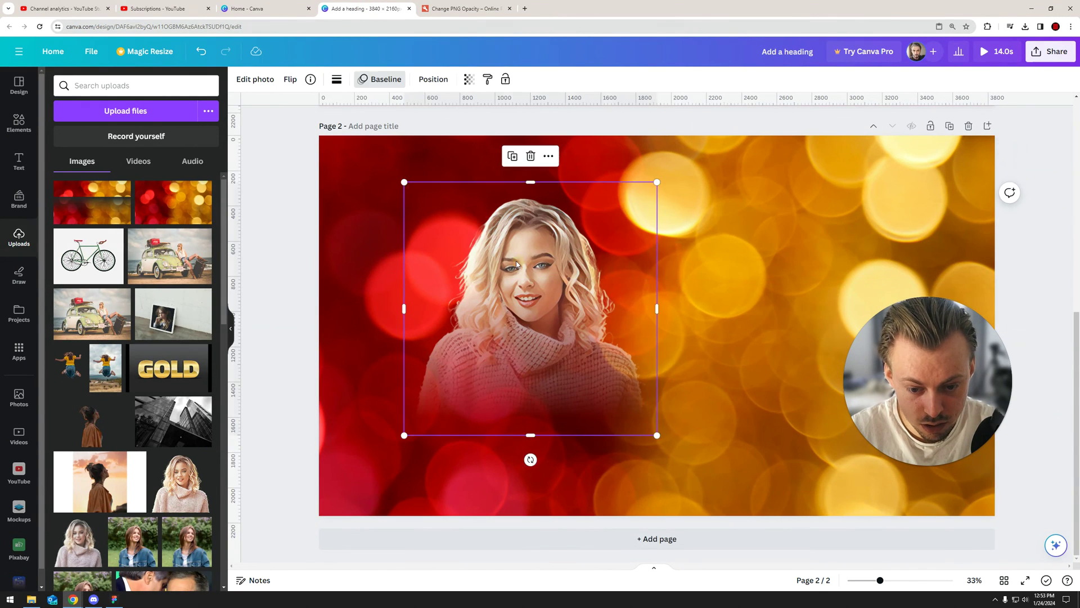
mouse_move(515, 261)
mouse_down()
mouse_move(538, 262)
mouse_move(503, 264)
mouse_up()
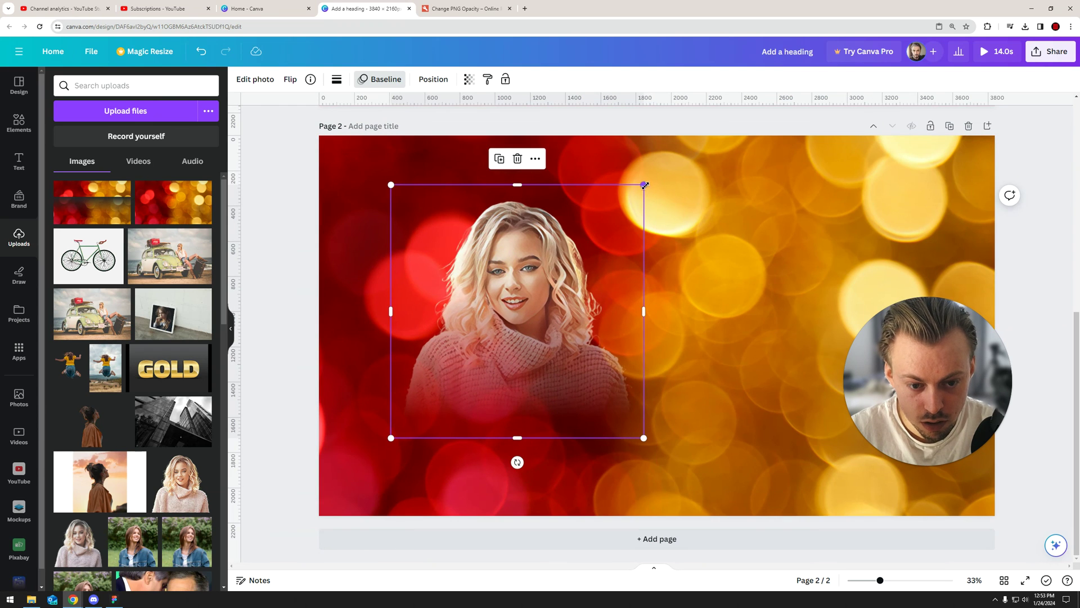
drag(646, 185, 656, 174)
drag(540, 241, 535, 251)
click(291, 270)
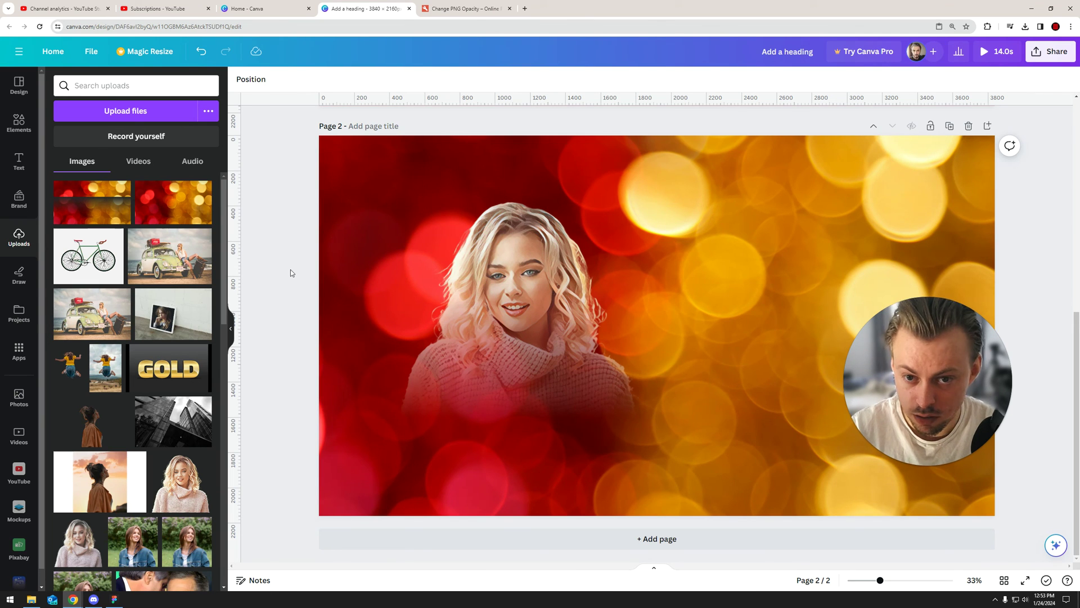
click(463, 5)
click(372, 4)
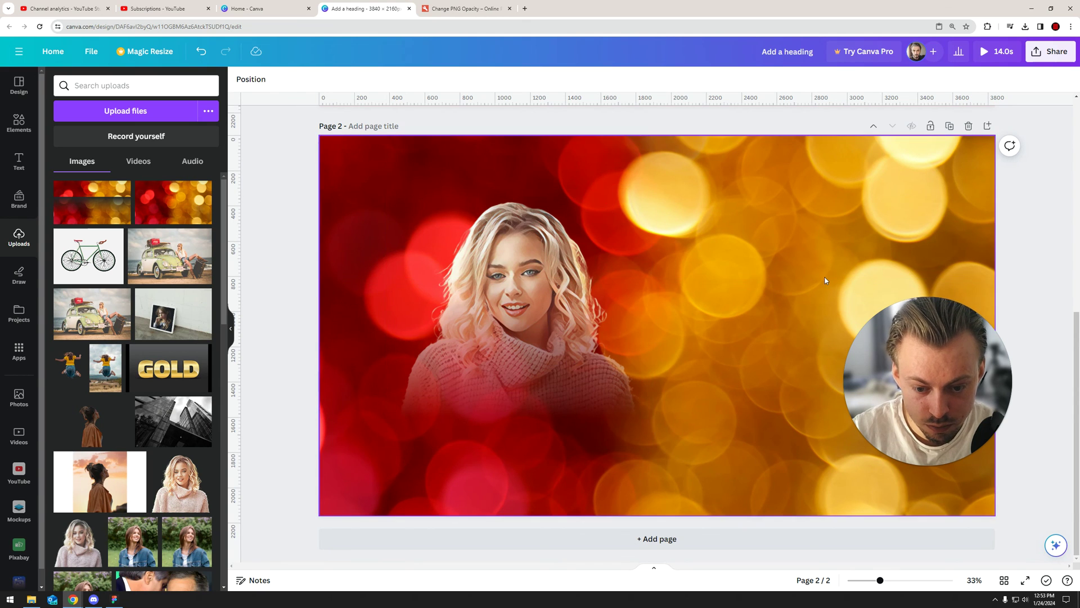
click(563, 208)
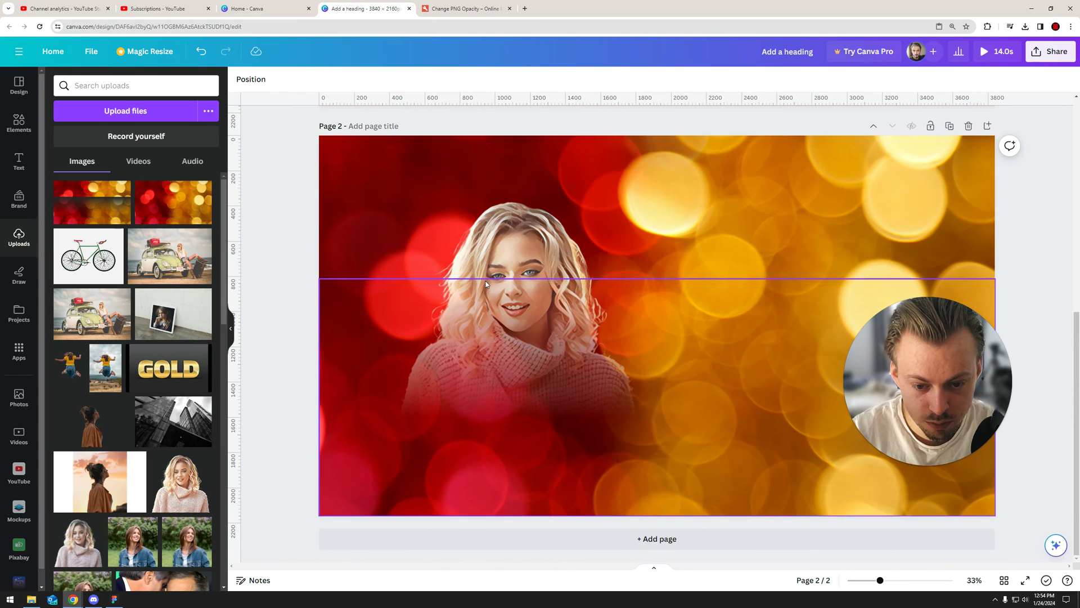
mouse_move(653, 185)
mouse_down()
mouse_move(663, 181)
mouse_move(649, 189)
mouse_up()
mouse_move(495, 244)
mouse_down()
mouse_move(498, 256)
mouse_move(495, 247)
mouse_up()
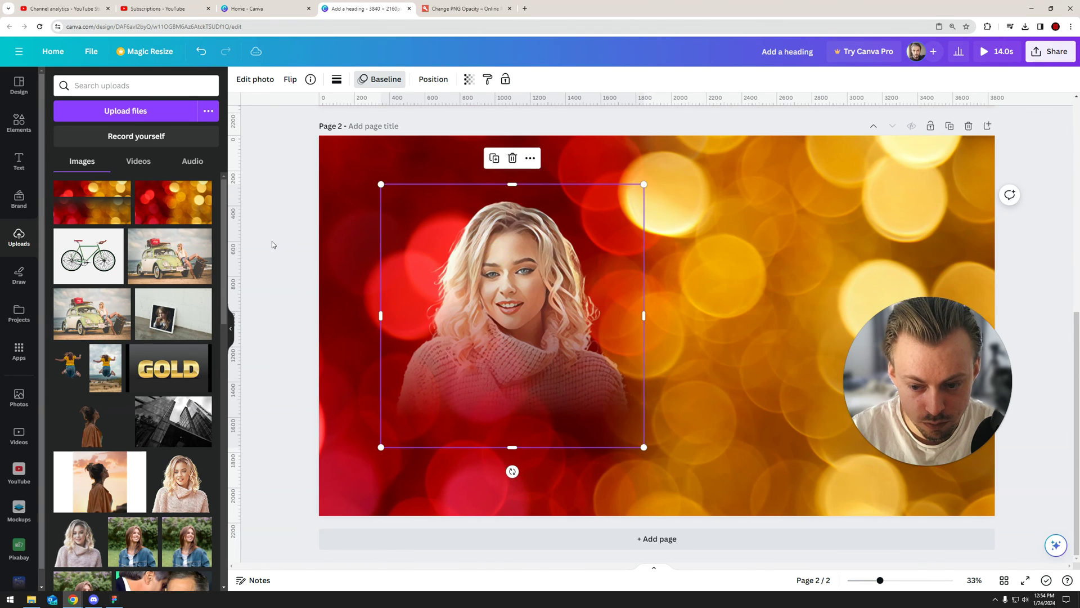
scroll(523, 288, up, 6)
- Reopen the 'fade' graphics search in Elements while keeping page 2 in view
click(540, 292)
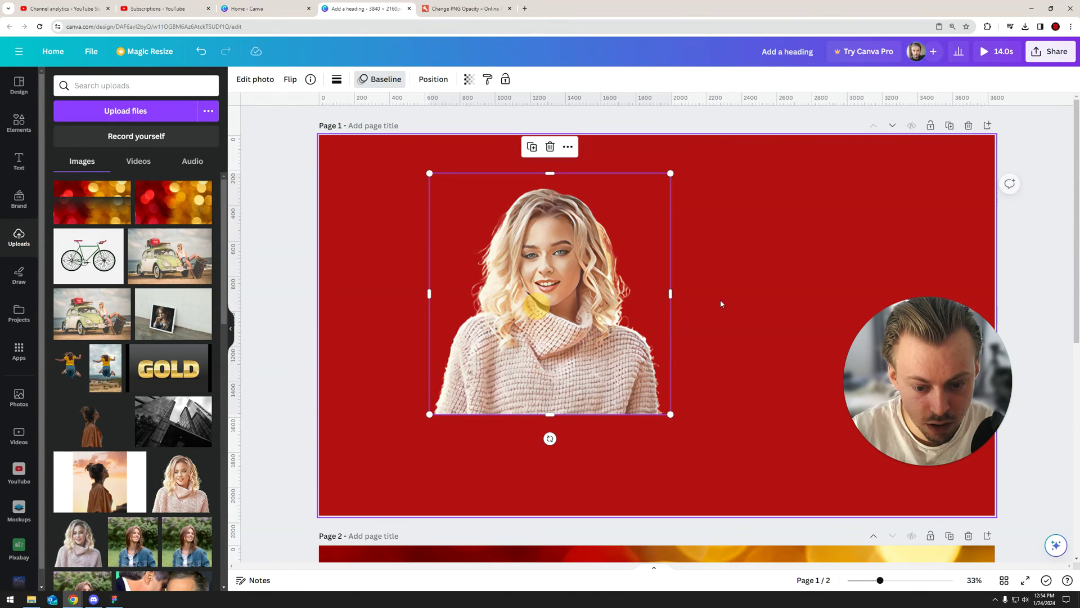
click(720, 299)
click(574, 341)
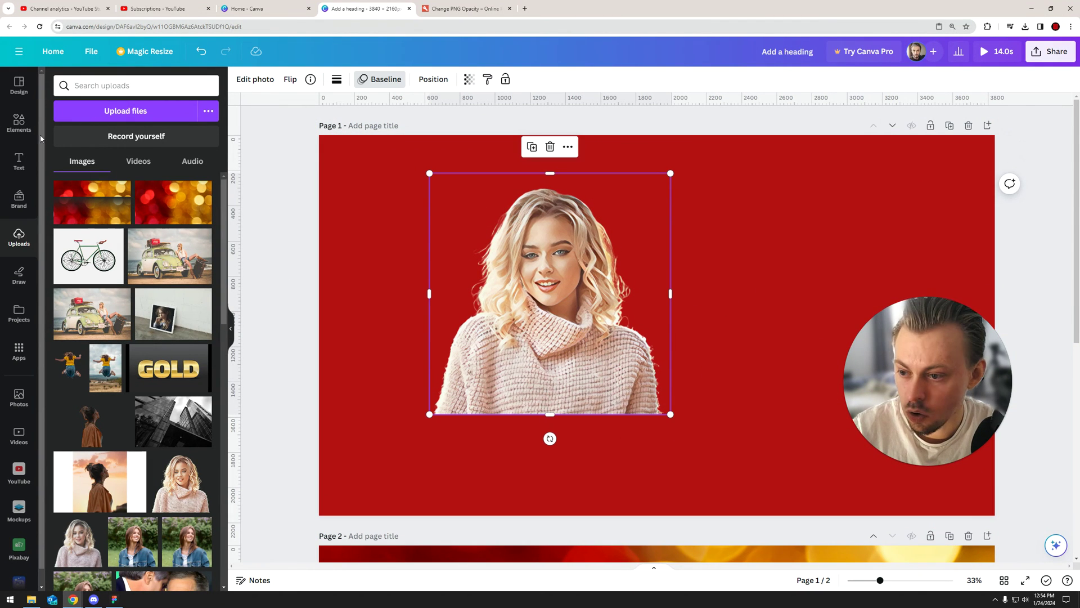
click(19, 123)
click(115, 92)
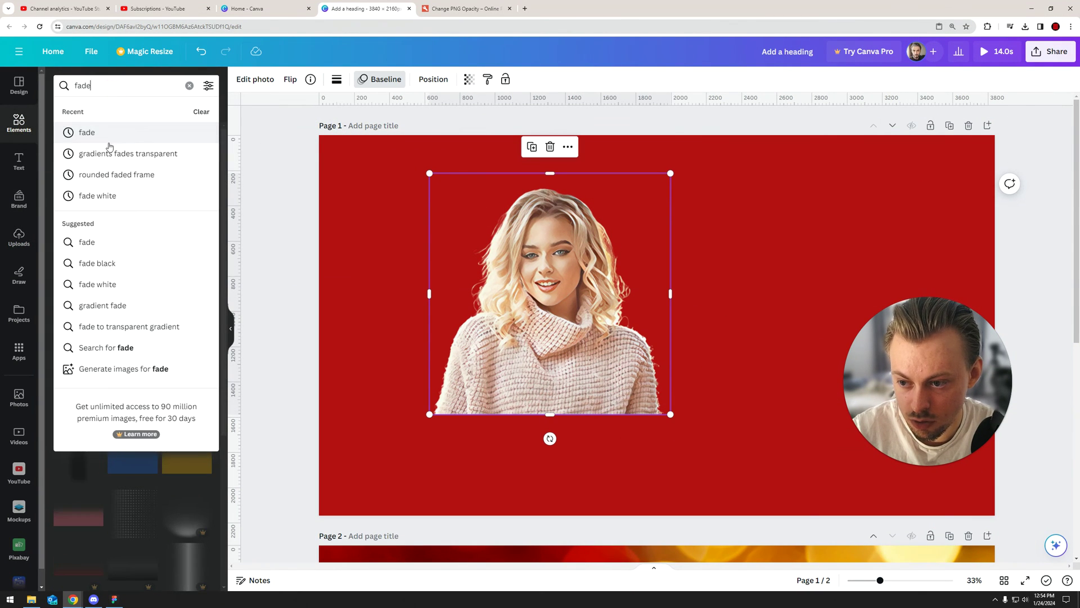
click(282, 221)
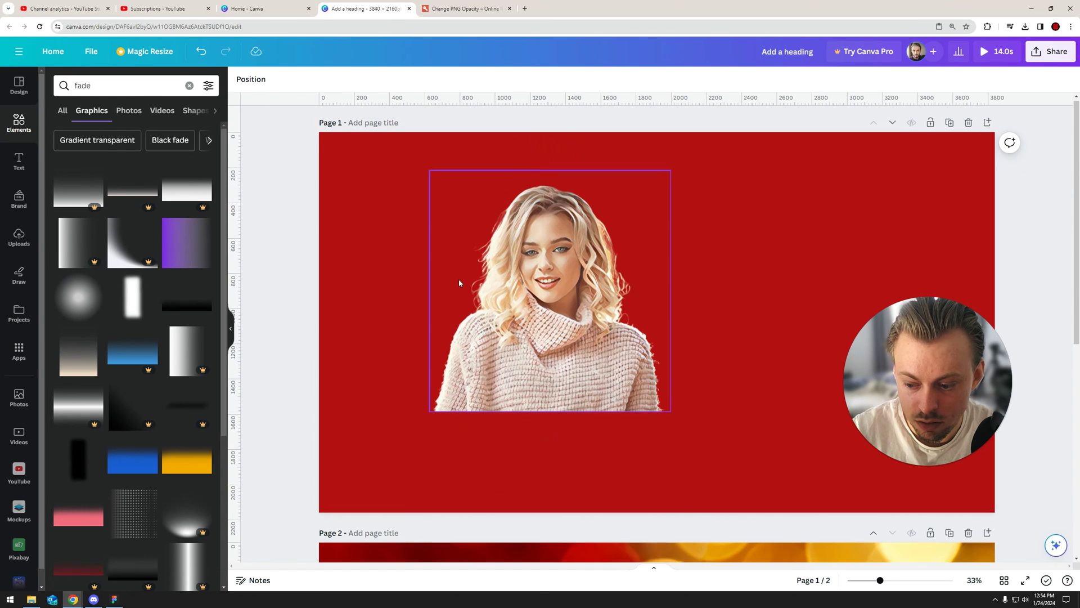
scroll(456, 289, down, 6)
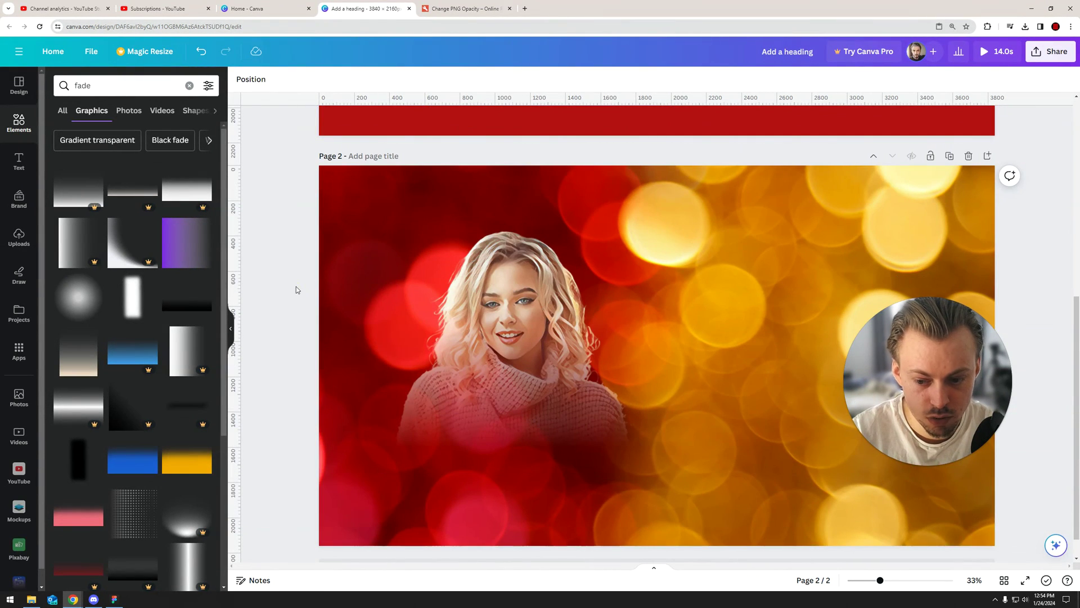
click(467, 4)
click(352, 5)
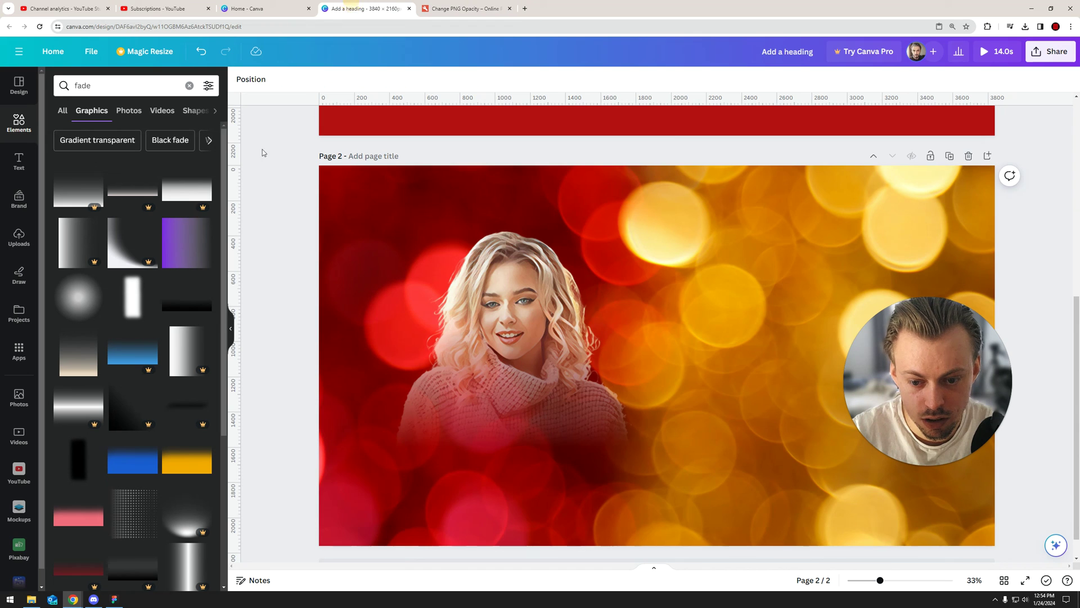